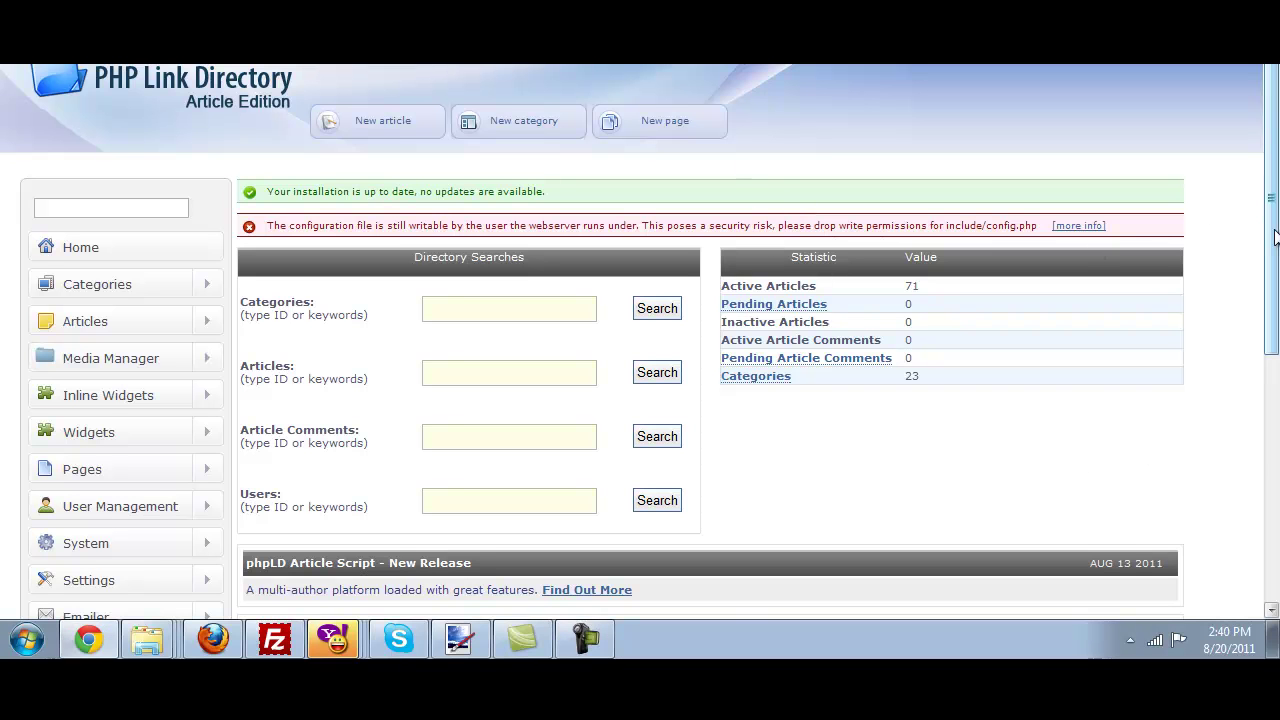
# - Scroll down the dashboard and toggle the sidebar's system Settings menu open and closed
pyautogui.moveTo(1271, 206)
pyautogui.mouseDown()
pyautogui.moveTo(1271, 307)
pyautogui.moveTo(1272, 265)
pyautogui.moveTo(1272, 277)
pyautogui.mouseUp()
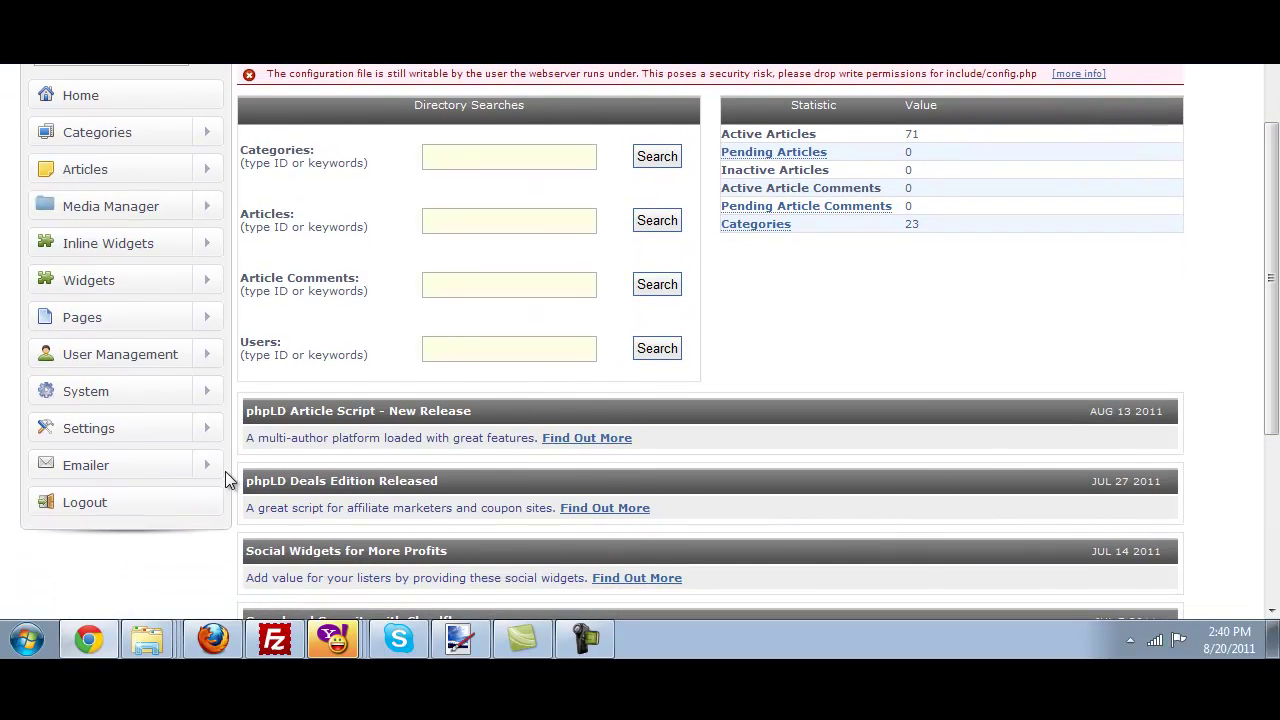
pyautogui.scroll(-1, 221, 451)
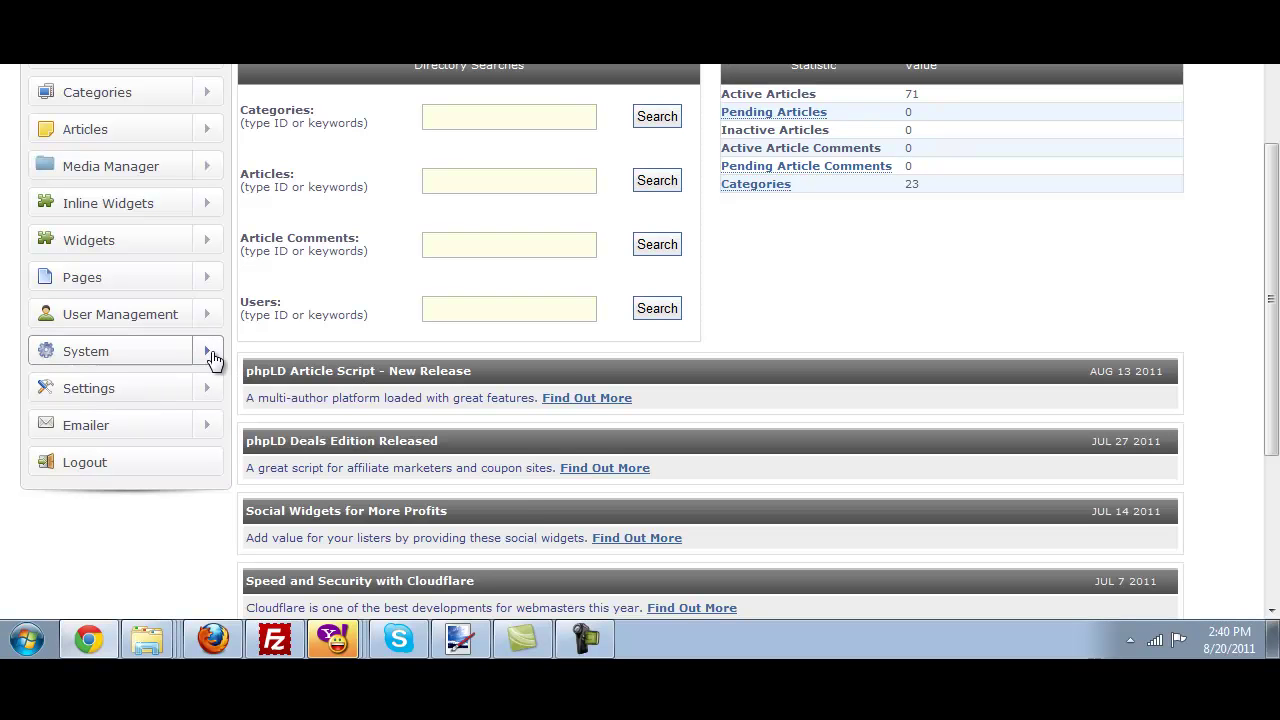
pyautogui.click(212, 358)
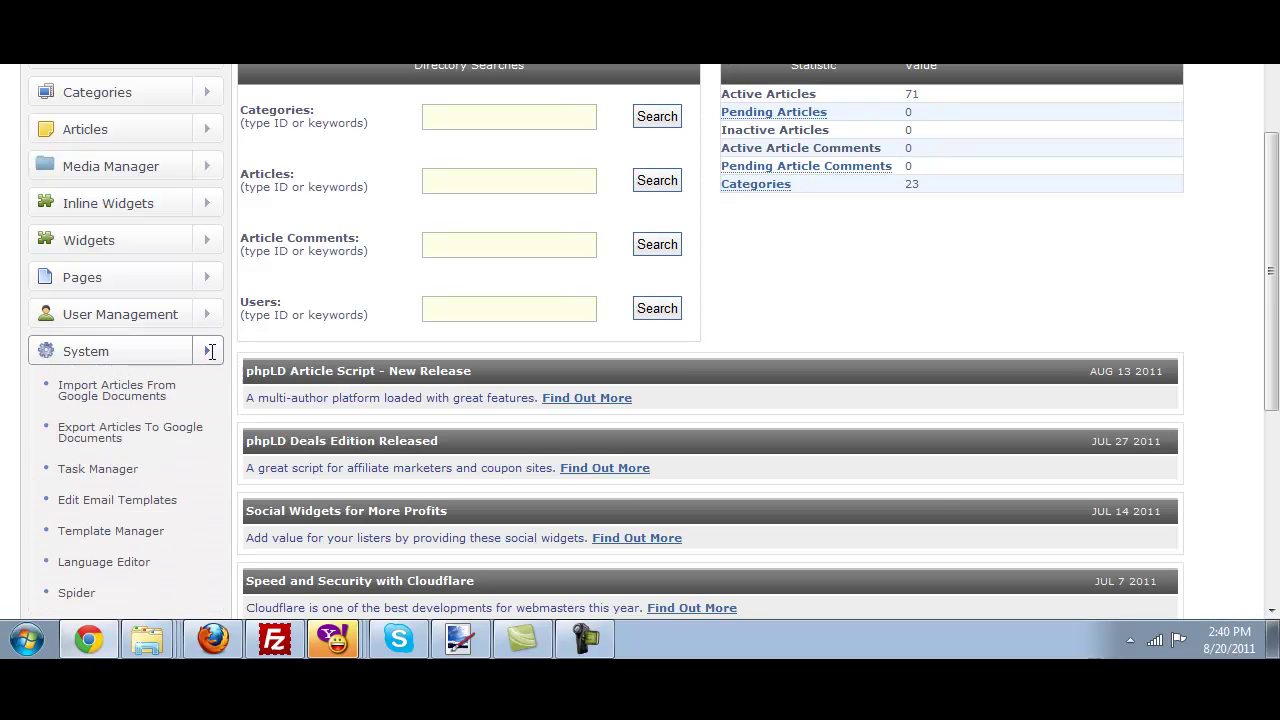
pyautogui.click(213, 358)
# - Set Admin Area's Admin Rich Text Editor to CK Editor and save the settings
pyautogui.click(206, 390)
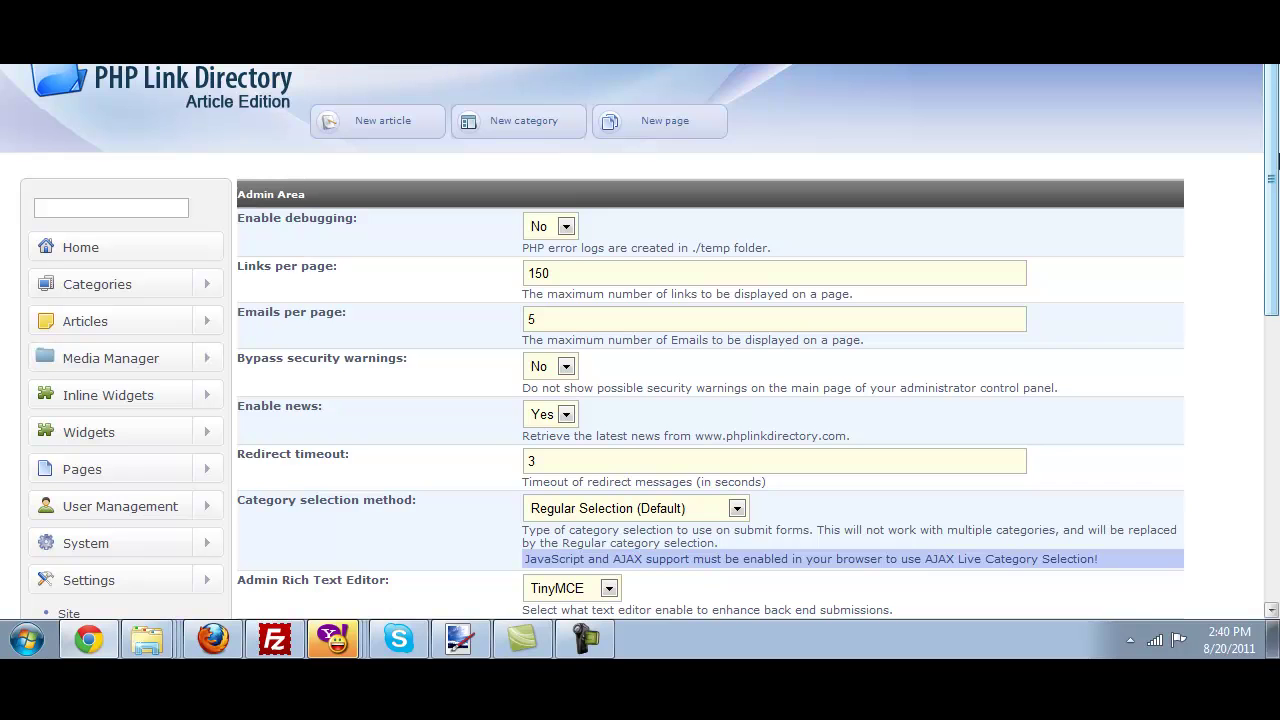
pyautogui.scroll(-3, 700, 350)
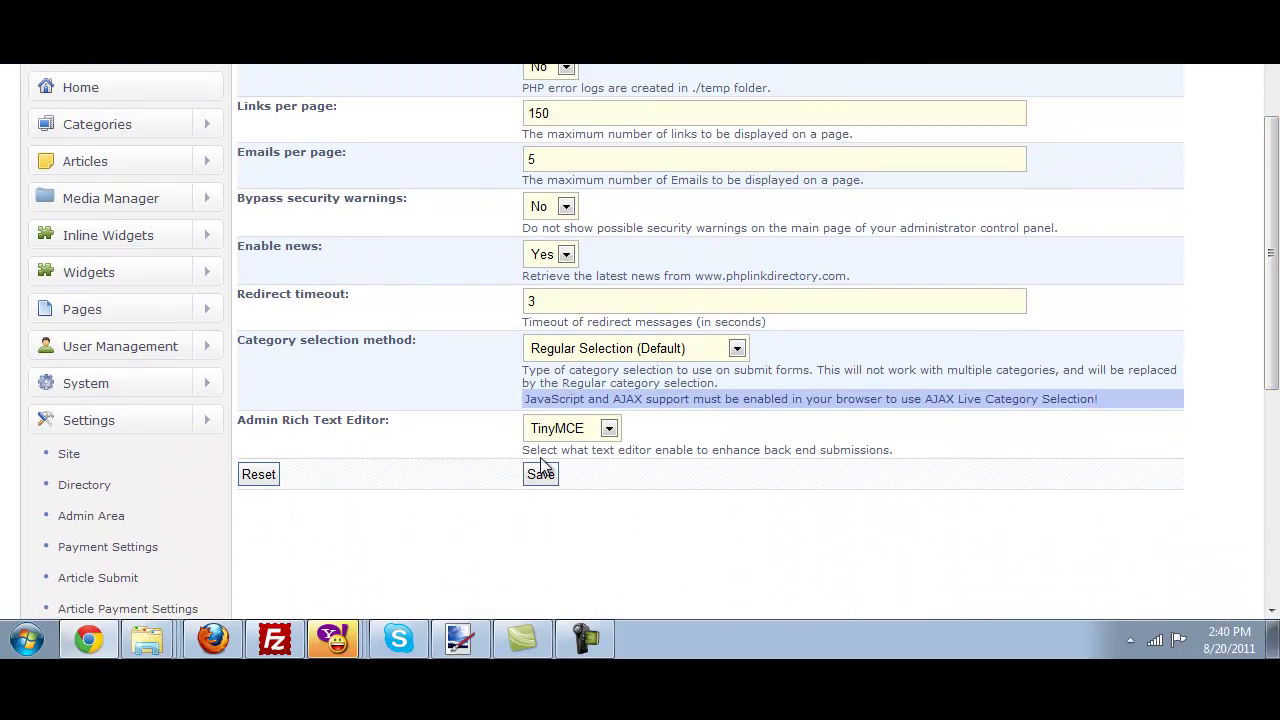
pyautogui.click(590, 444)
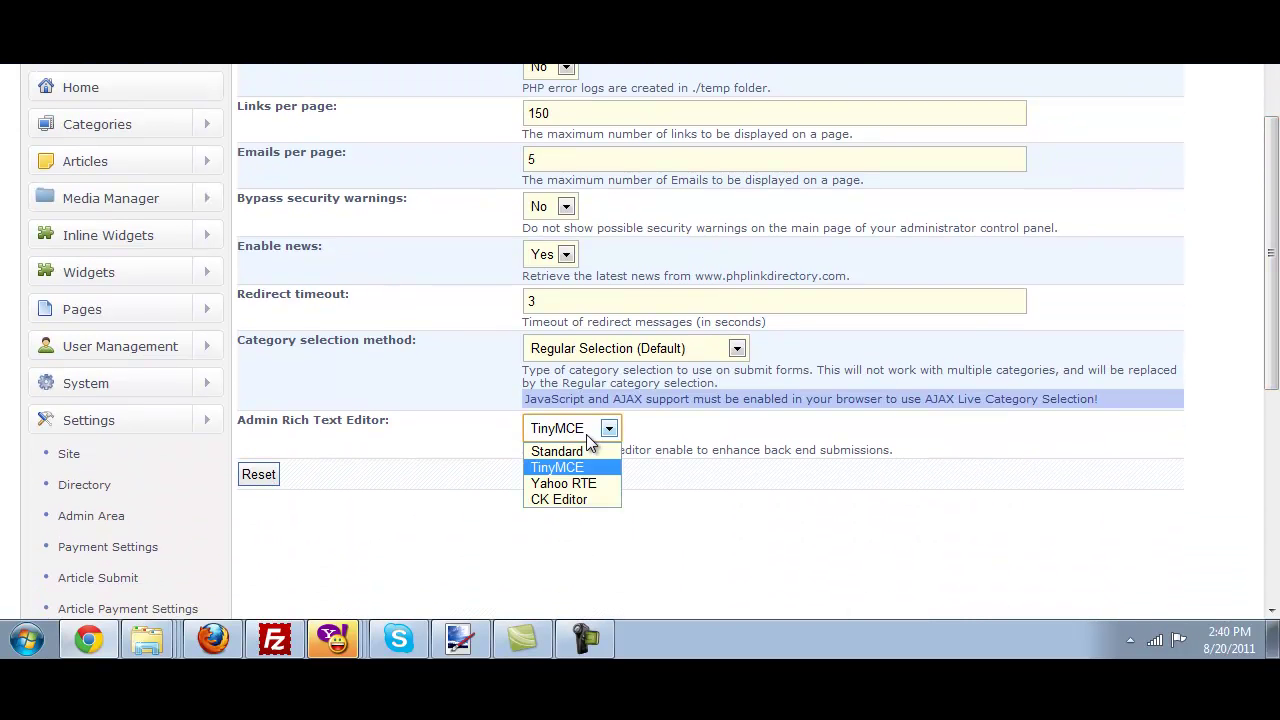
pyautogui.click(581, 496)
pyautogui.click(546, 476)
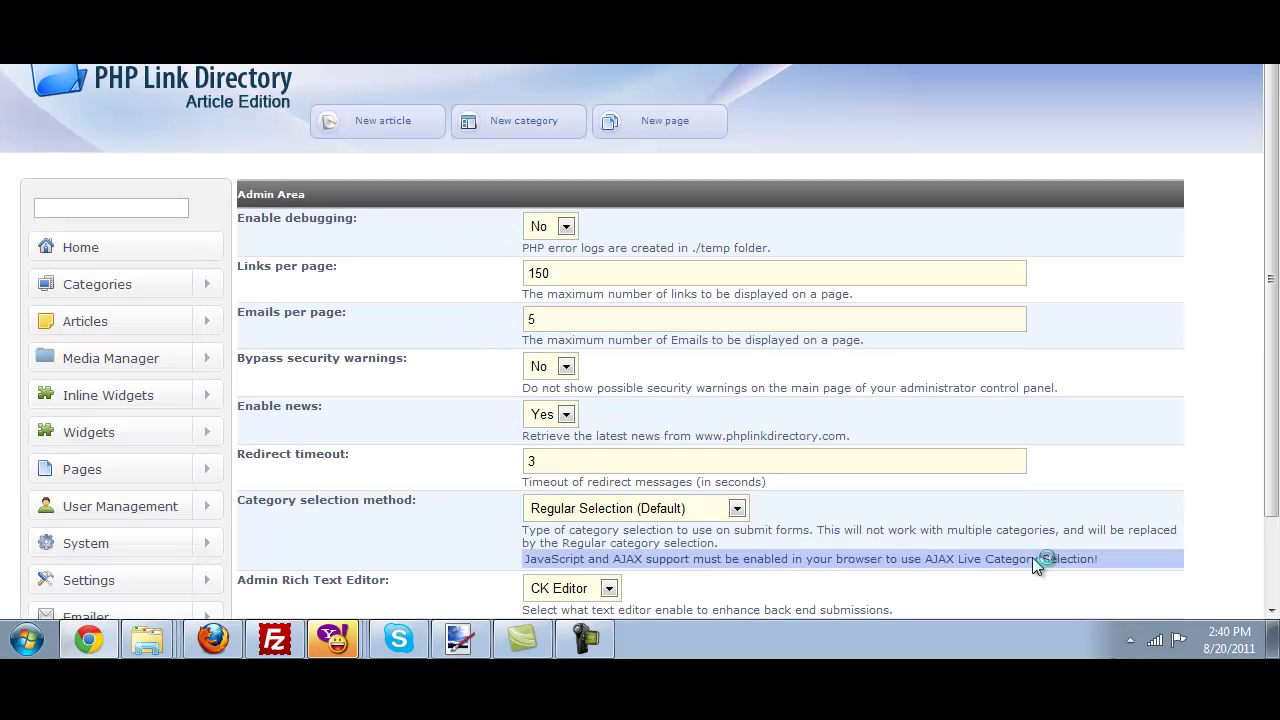
pyautogui.moveTo(1274, 183)
pyautogui.mouseDown()
pyautogui.moveTo(1274, 250)
pyautogui.moveTo(1274, 205)
pyautogui.mouseUp()
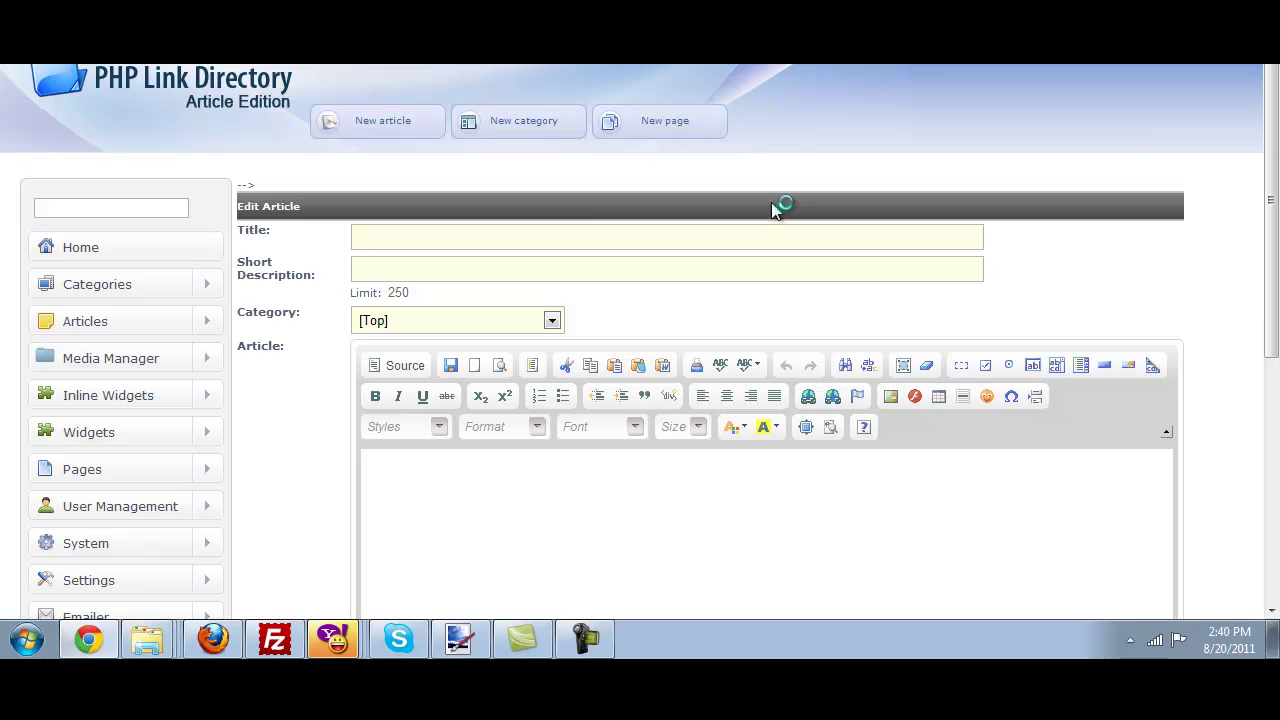
# - Title the article 'Yoda Wisdom' with short description 'Some great sayings'
pyautogui.click(604, 231)
pyautogui.write('Y')
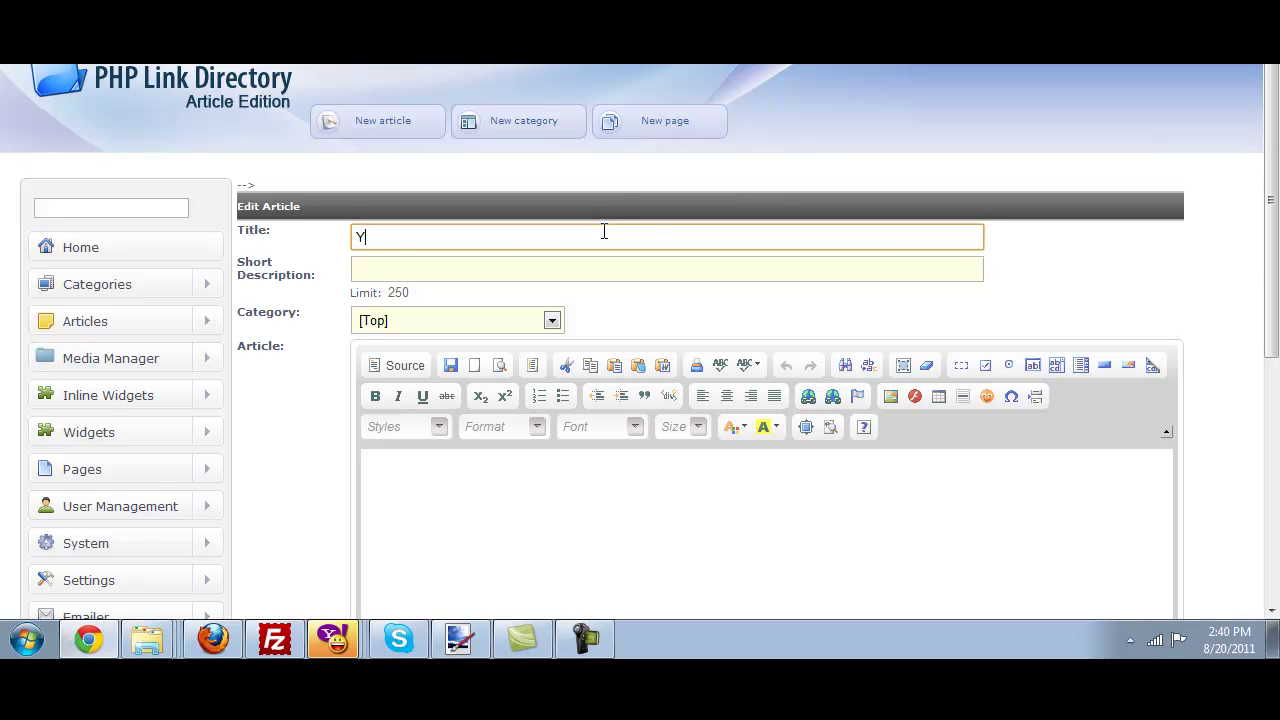
pyautogui.write('oda')
pyautogui.write('Wisdom')
pyautogui.press('Tab')
pyautogui.write('Some')
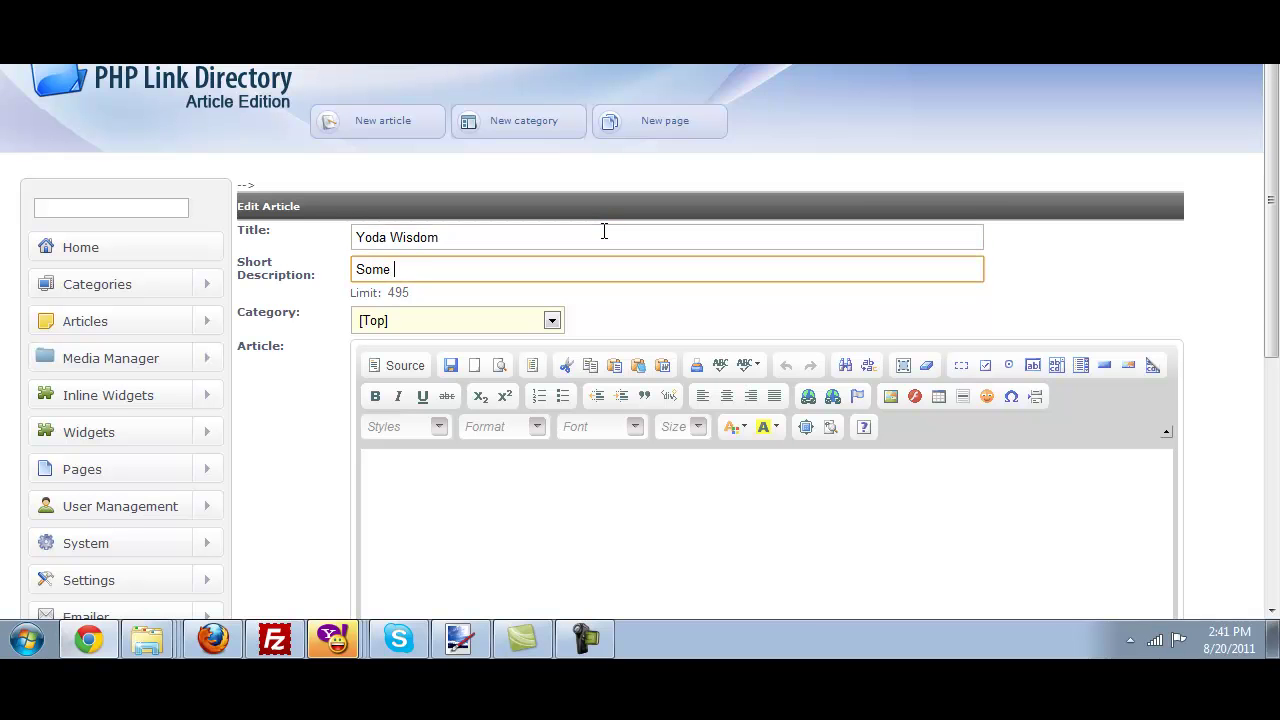
pyautogui.write(' great say')
pyautogui.write('ings')
# - File the article under Society and begin typing its body text
pyautogui.click(551, 338)
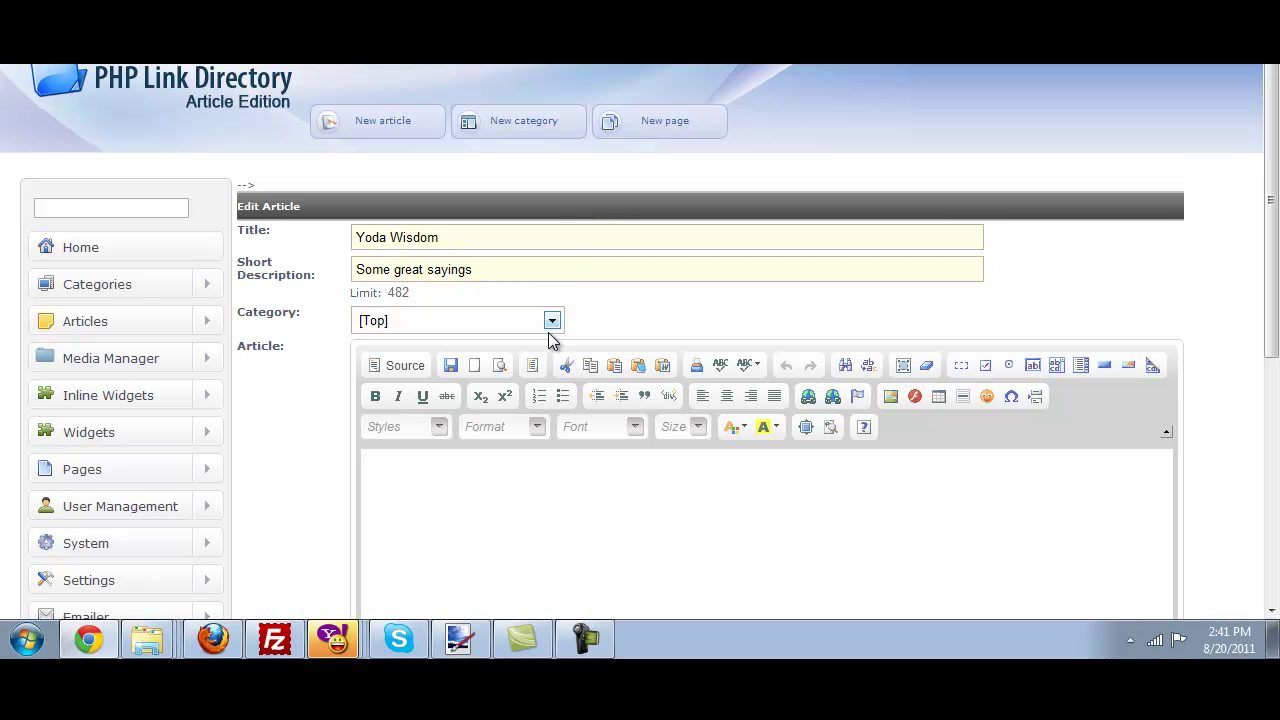
pyautogui.click(551, 321)
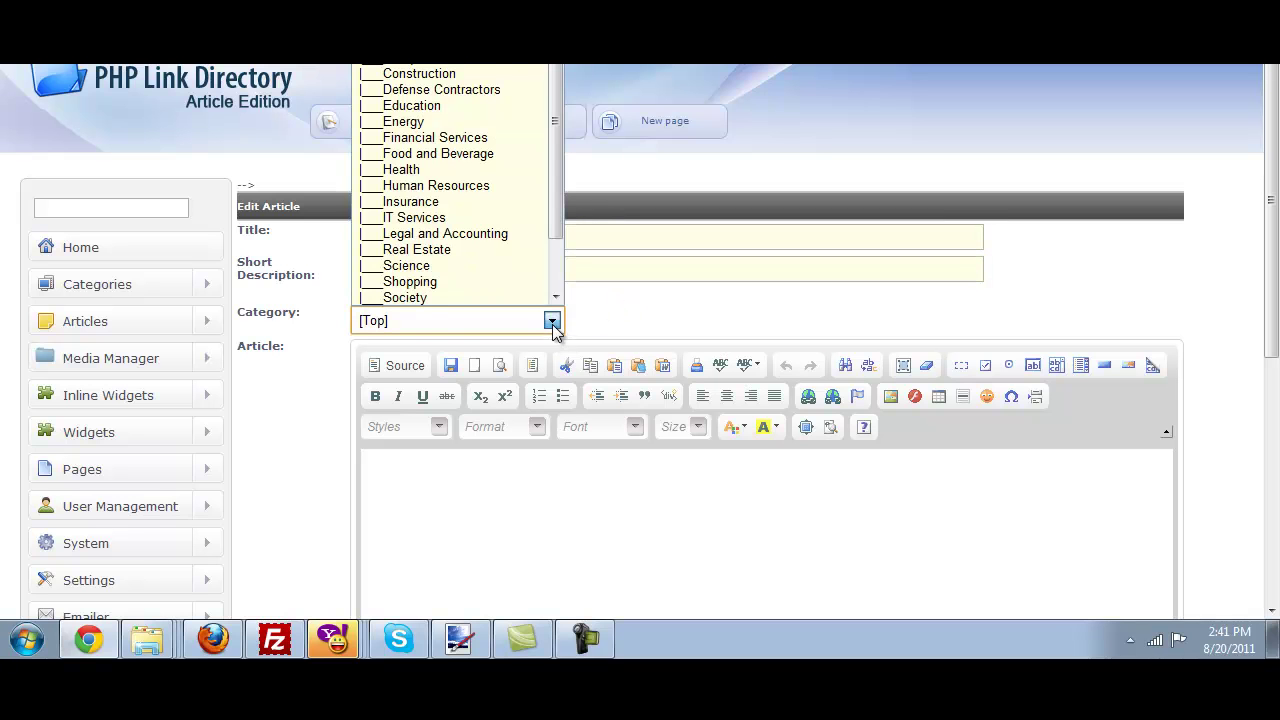
pyautogui.click(436, 298)
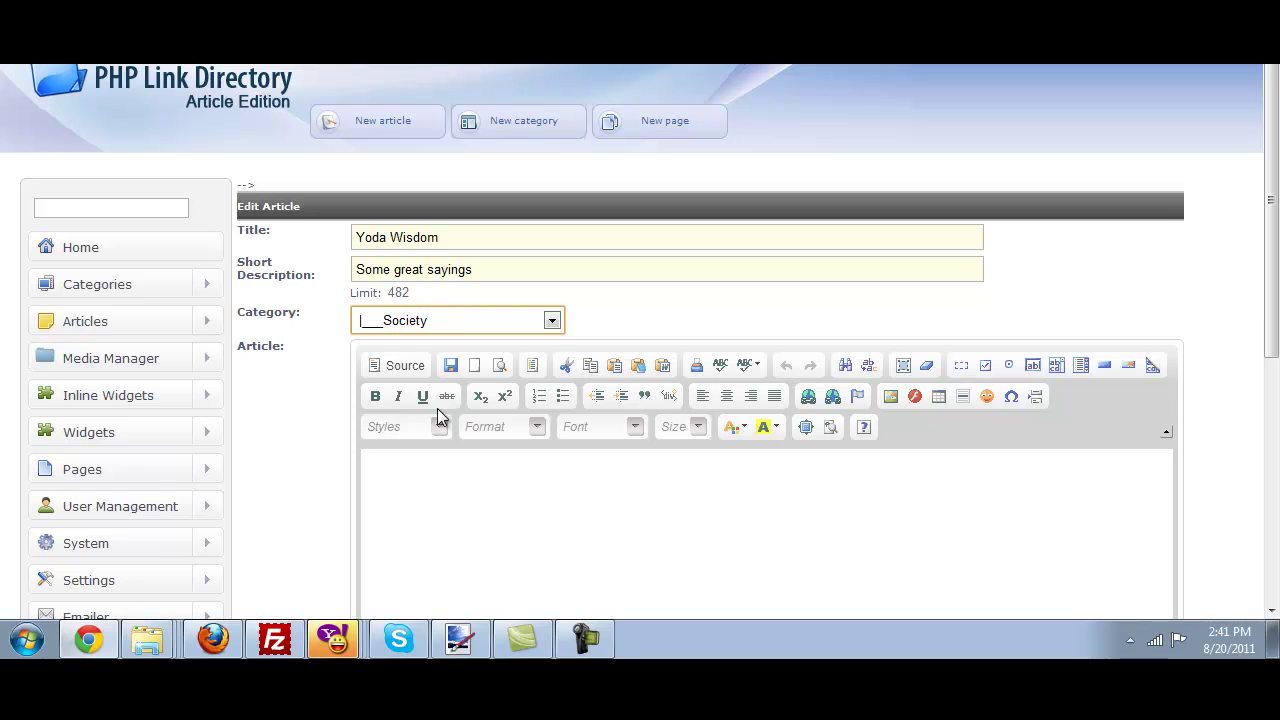
pyautogui.click(451, 488)
pyautogui.write('Ao')
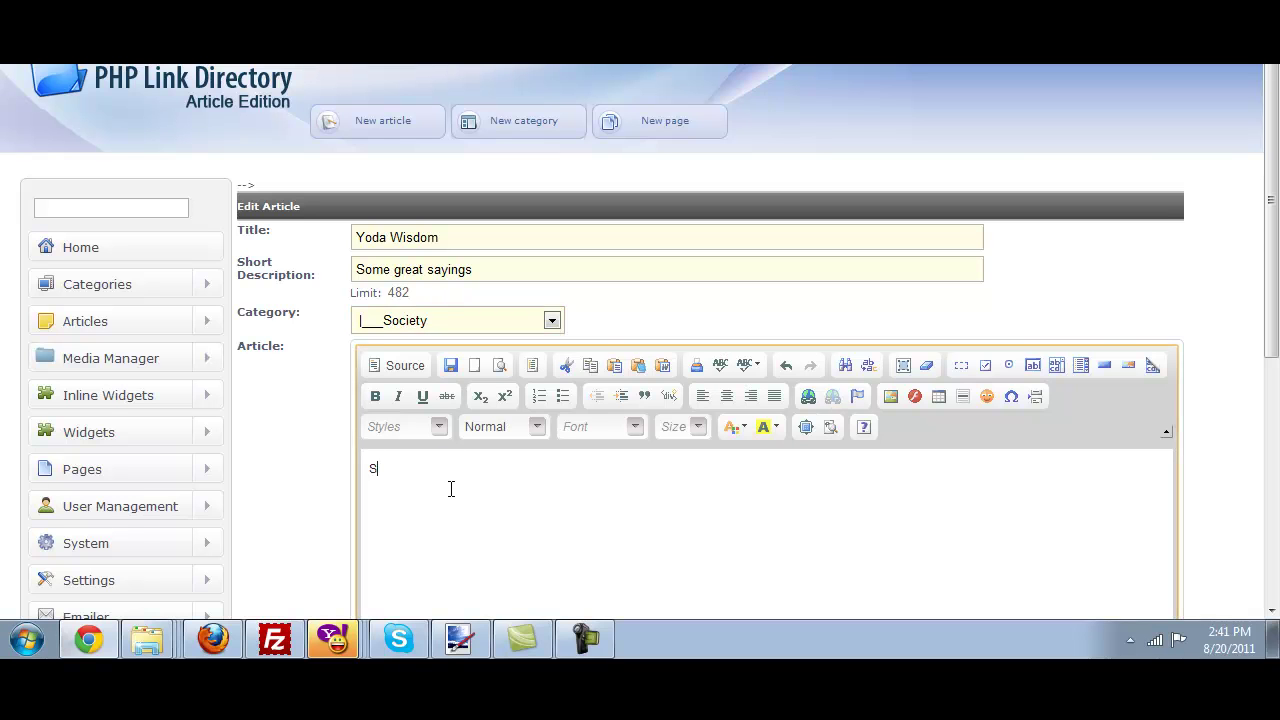
pyautogui.write('om')
pyautogui.write('da W')
pyautogui.write('om')
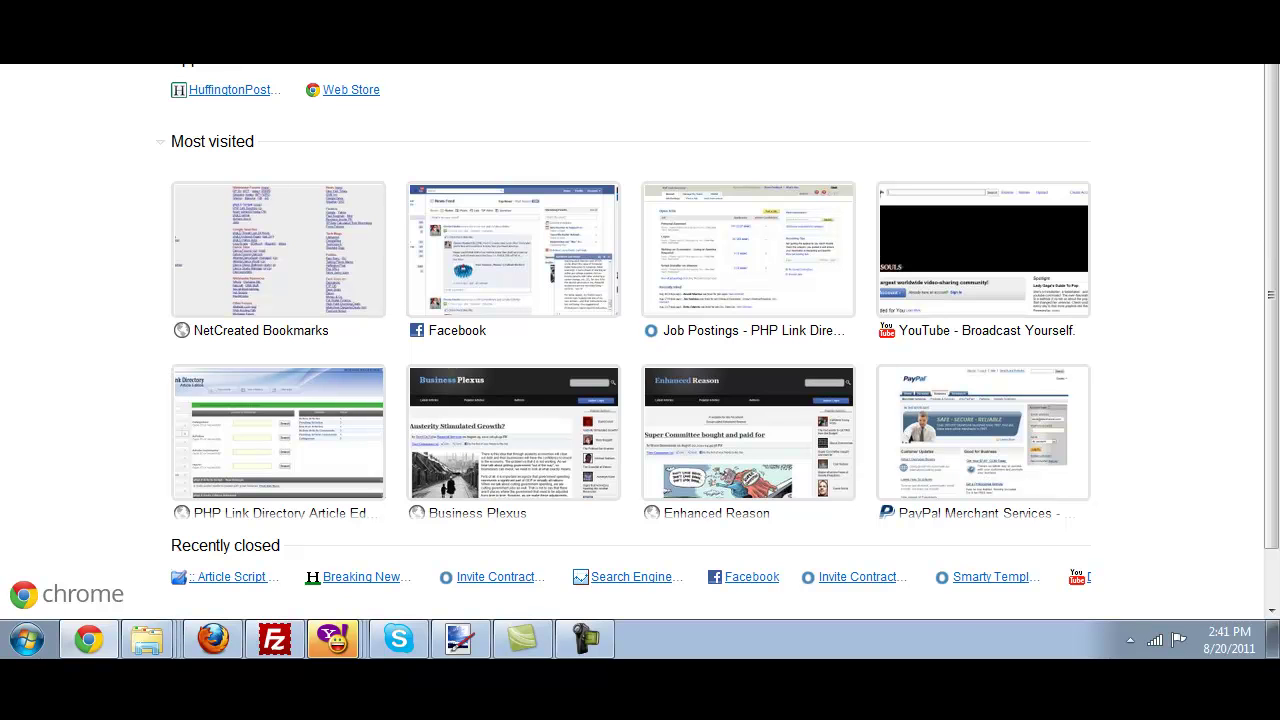
# - Search YouTube for 'yoda wis' and pause the Yoda Wisdom video
pyautogui.click(750, 307)
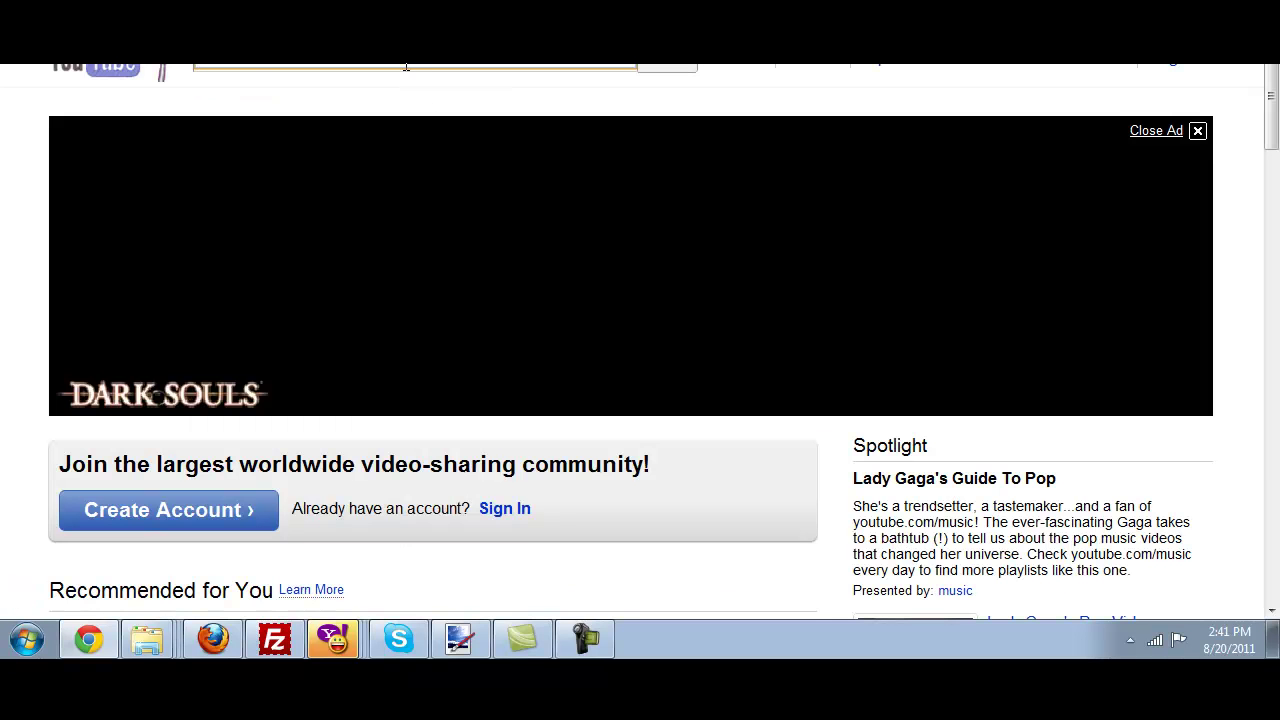
pyautogui.write('yoda')
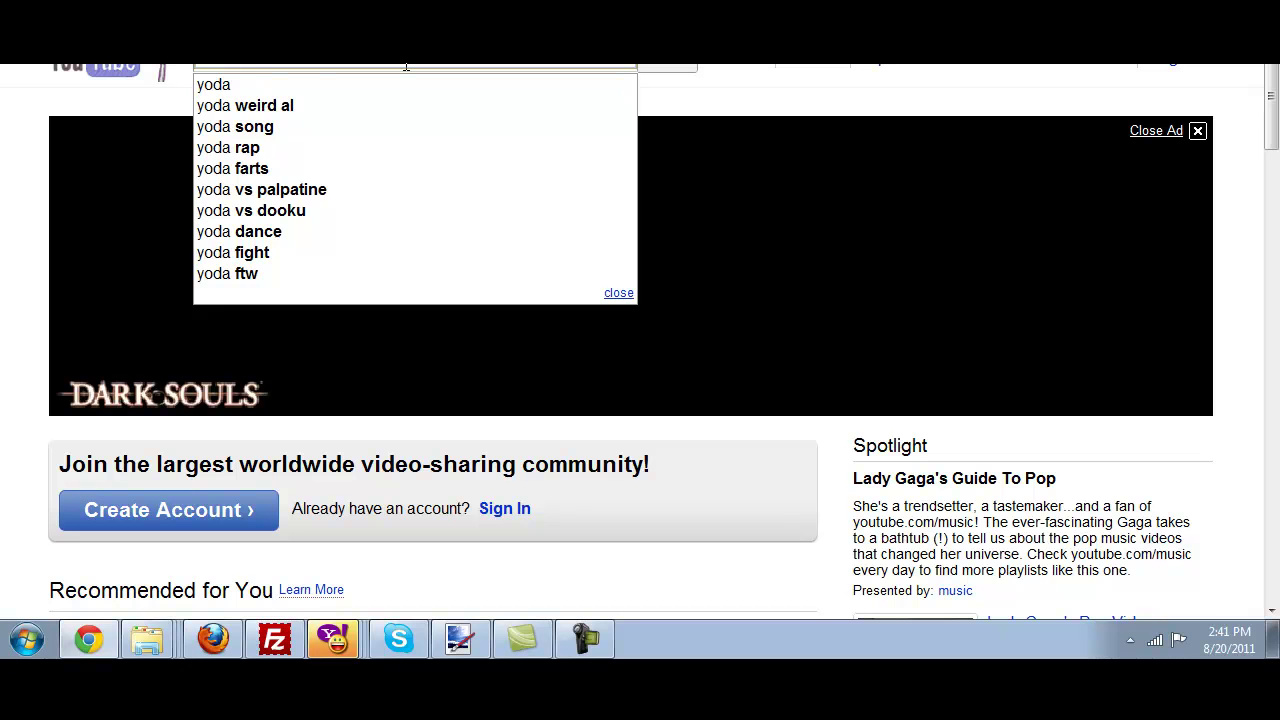
pyautogui.write(' wis')
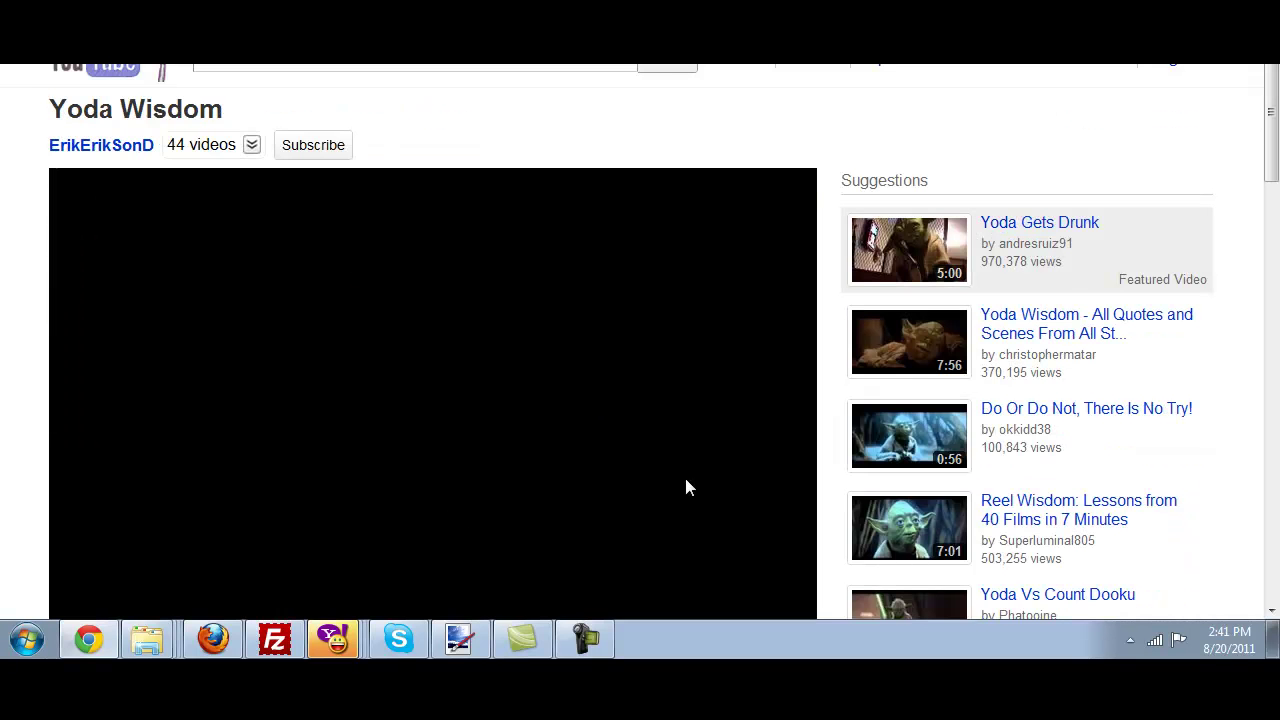
pyautogui.scroll(-3, 1265, 195)
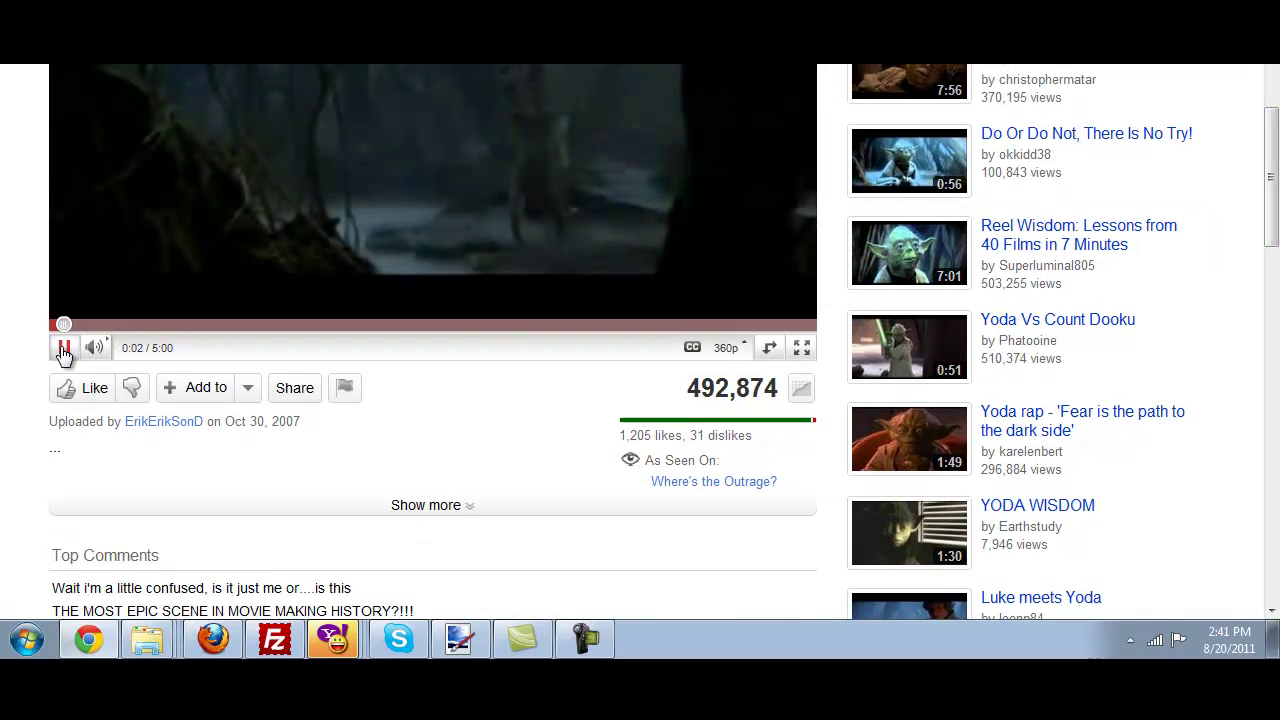
pyautogui.click(63, 347)
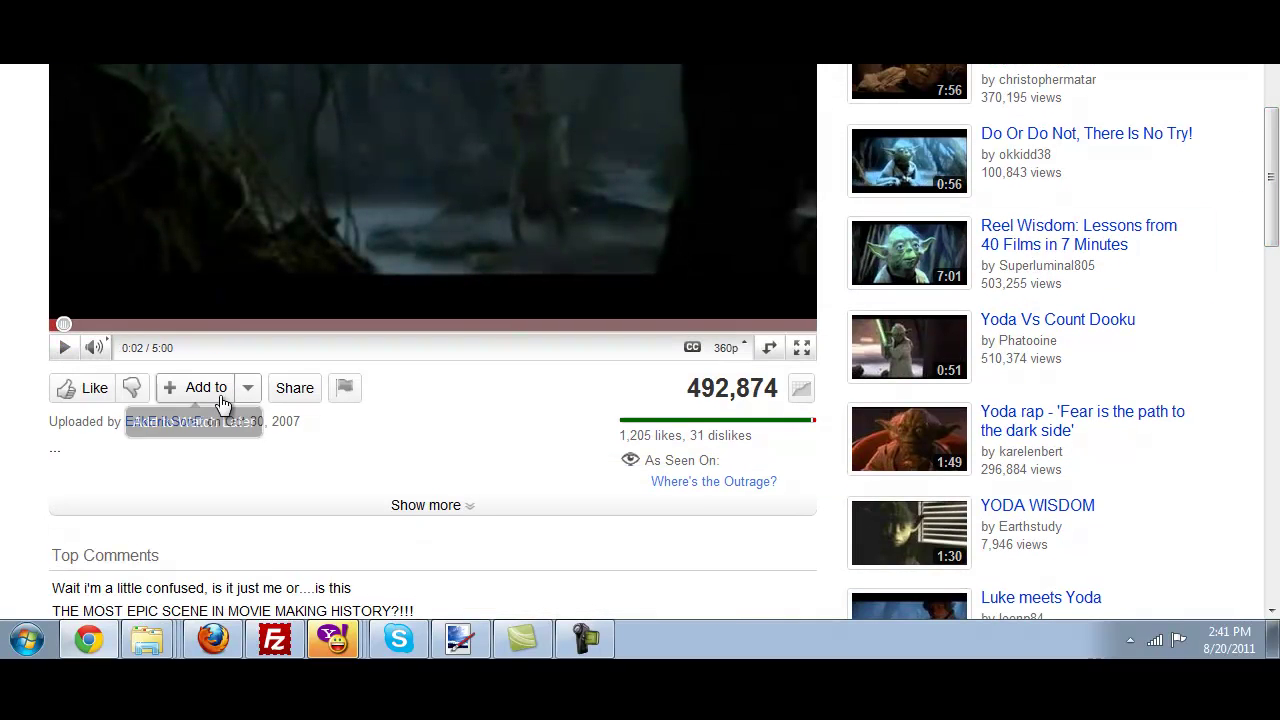
# - Copy the video's iframe embed code from Share > Embed
pyautogui.click(296, 388)
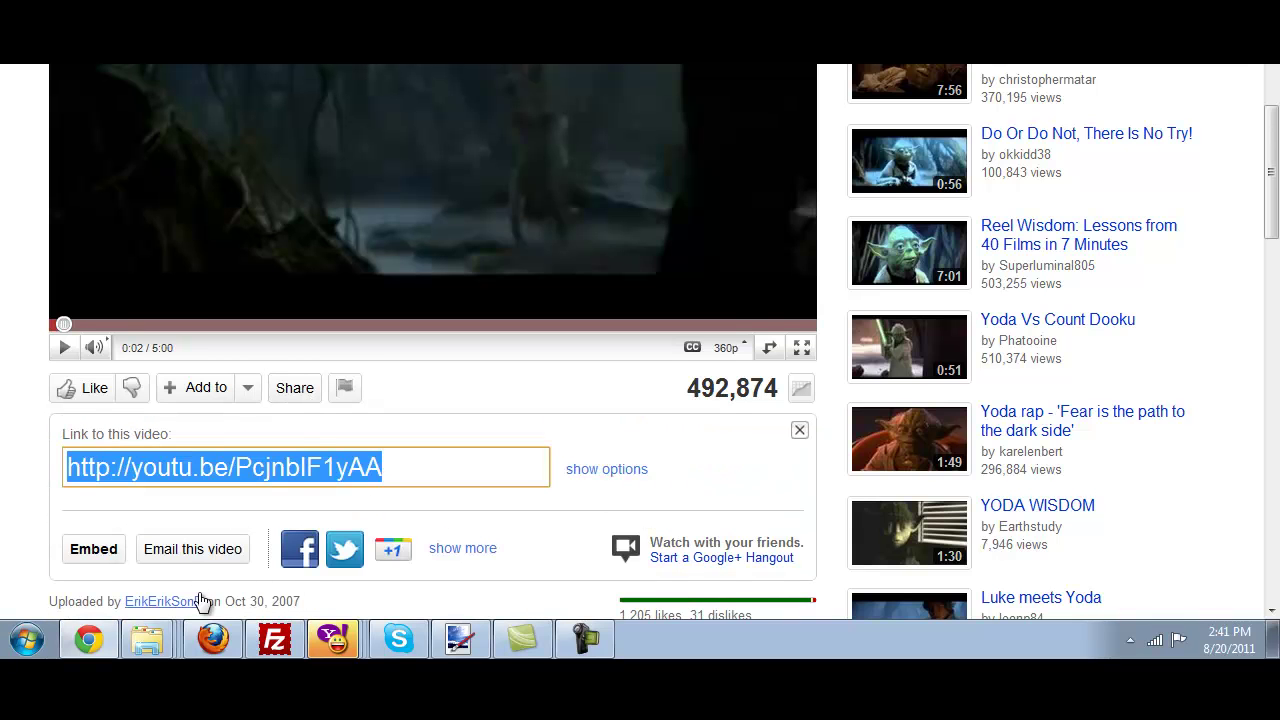
pyautogui.click(79, 561)
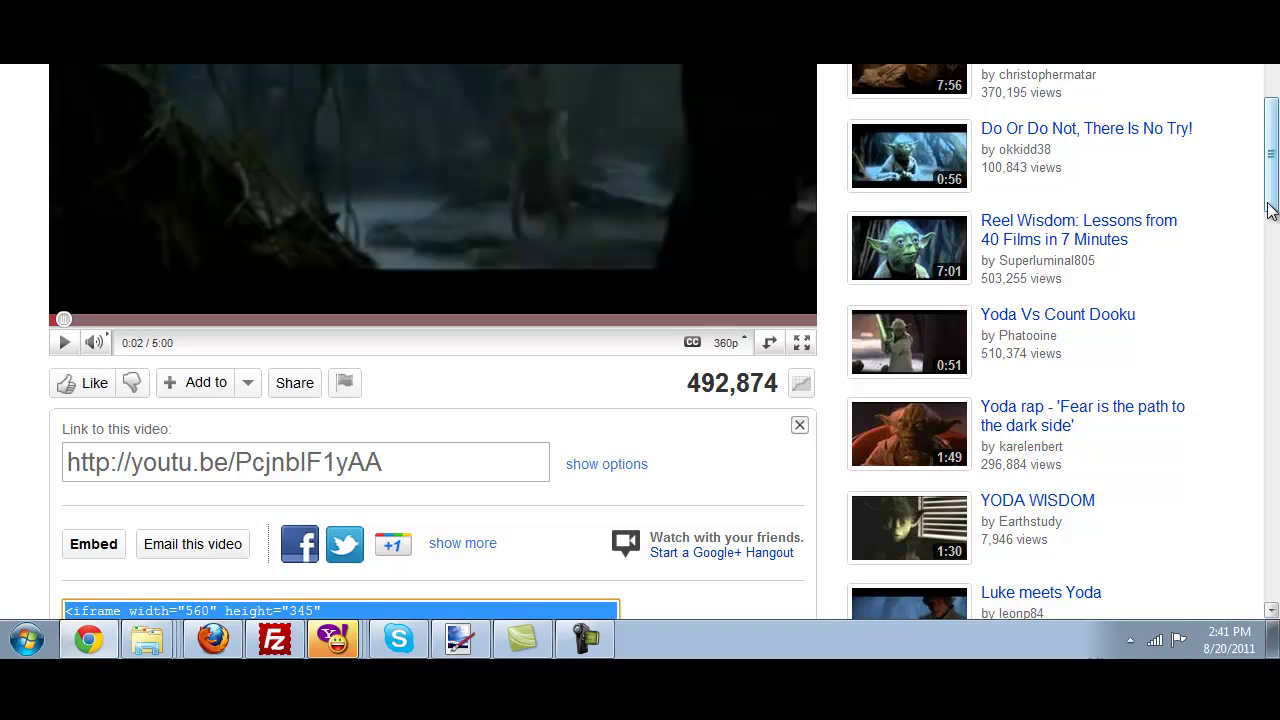
pyautogui.scroll(-3, 1270, 257)
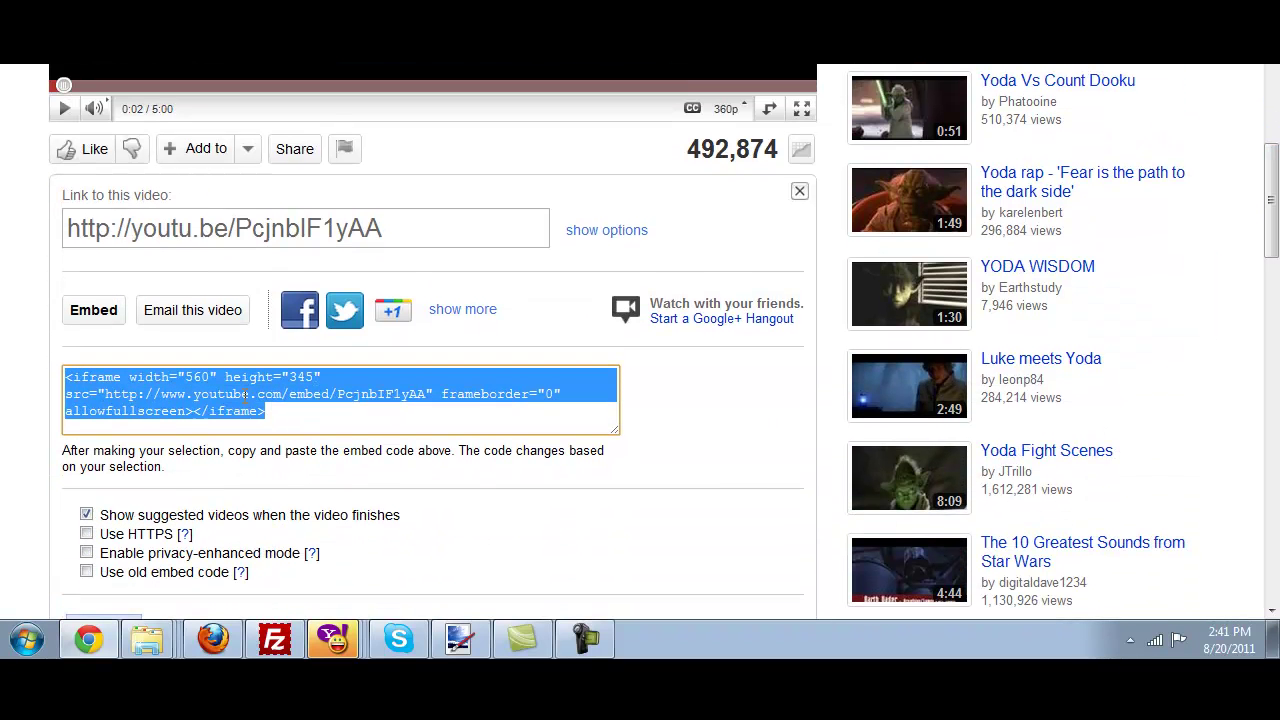
pyautogui.rightClick(245, 396)
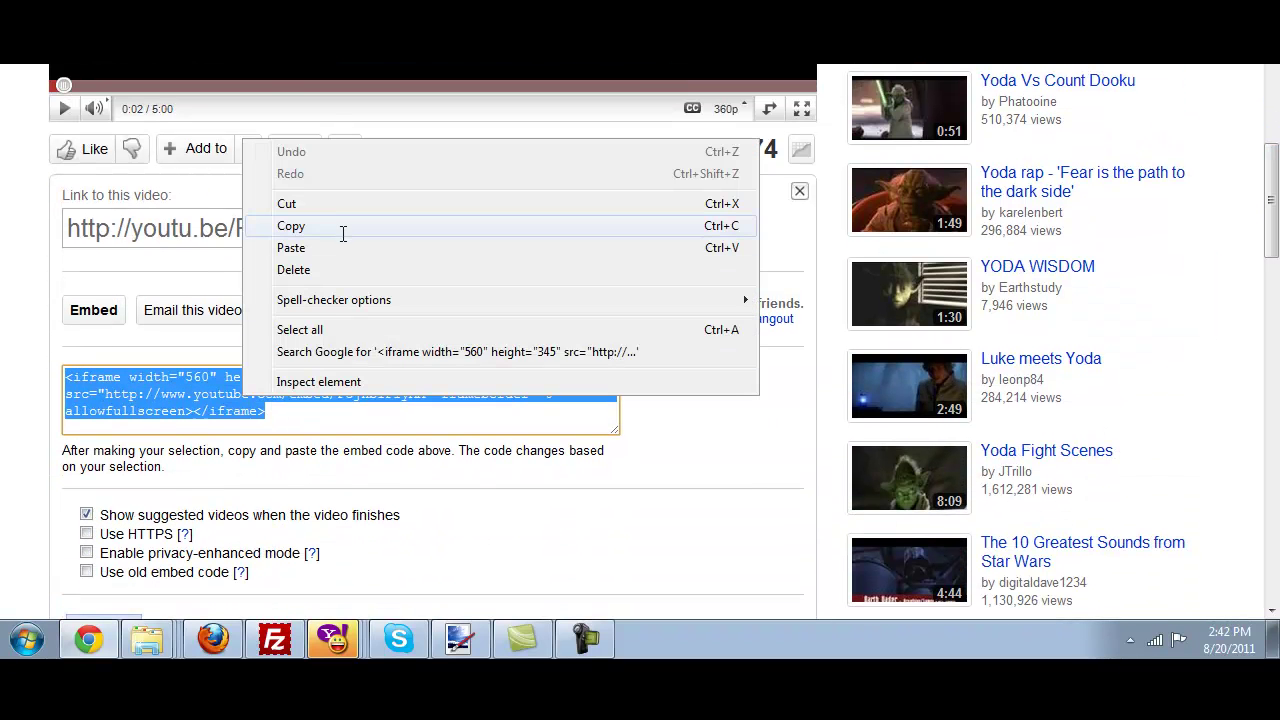
pyautogui.click(343, 226)
# - Paste the Yoda Wisdom iframe code into the body's HTML source and preview the embedded video
pyautogui.hotkey('ctrl', 'Tab')
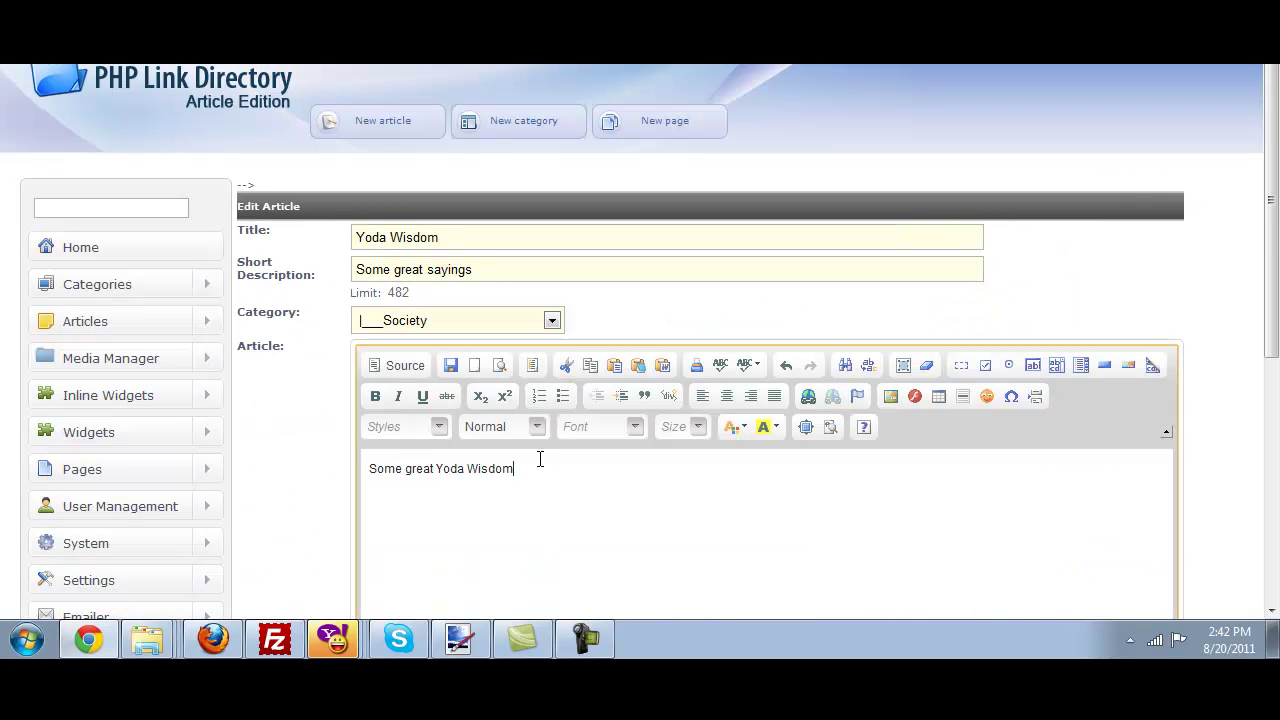
pyautogui.click(392, 367)
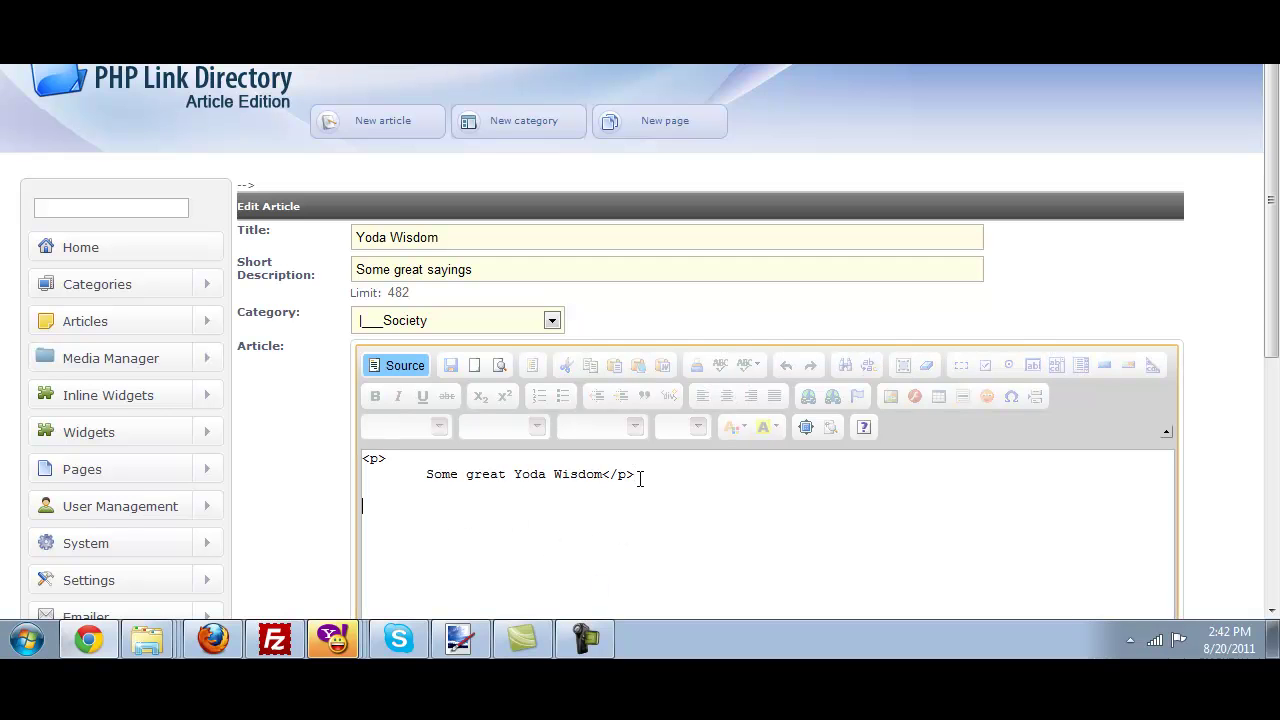
pyautogui.hotkey('ctrl', 'v')
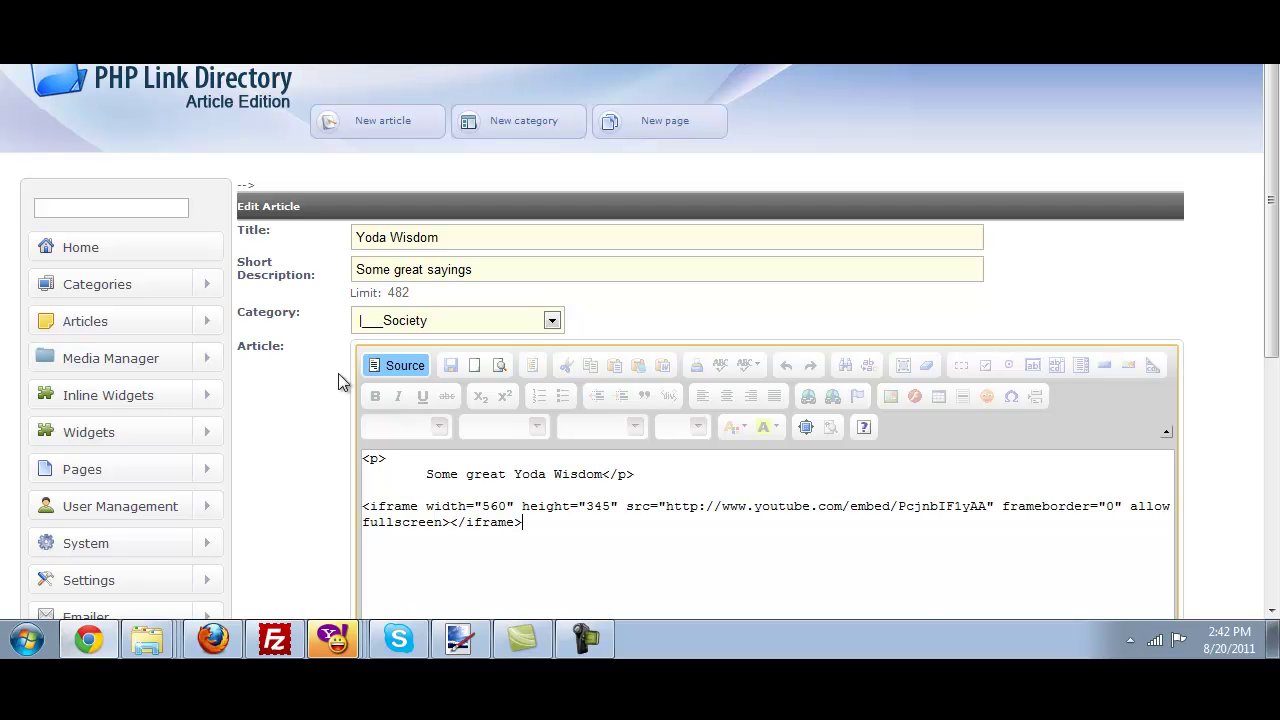
pyautogui.click(388, 366)
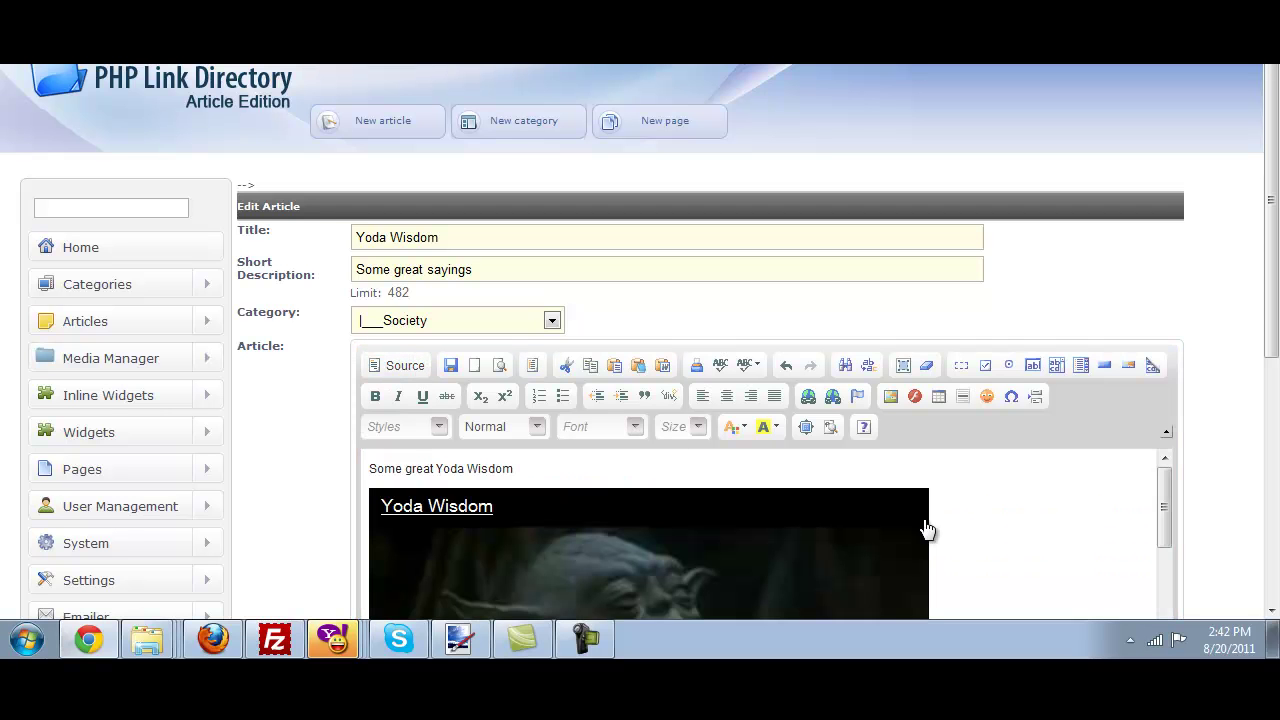
pyautogui.moveTo(1276, 340); pyautogui.dragTo(1274, 470)
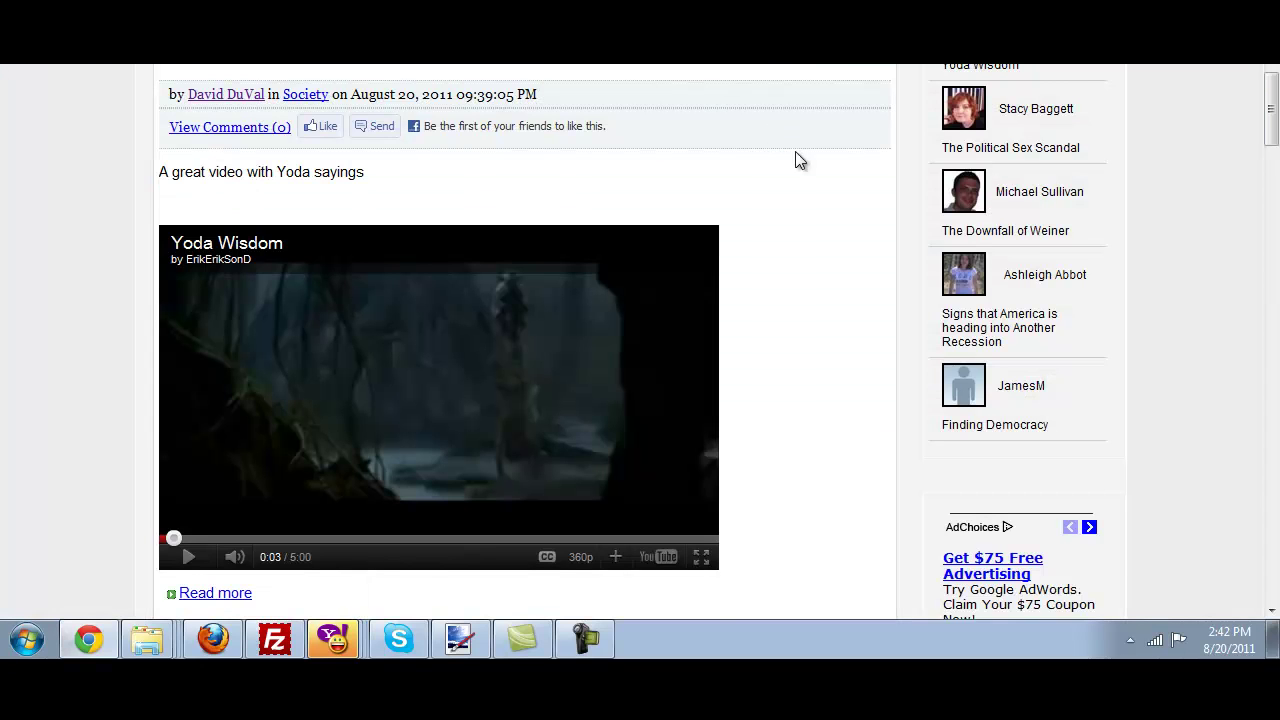
pyautogui.scroll(3, 797, 160)
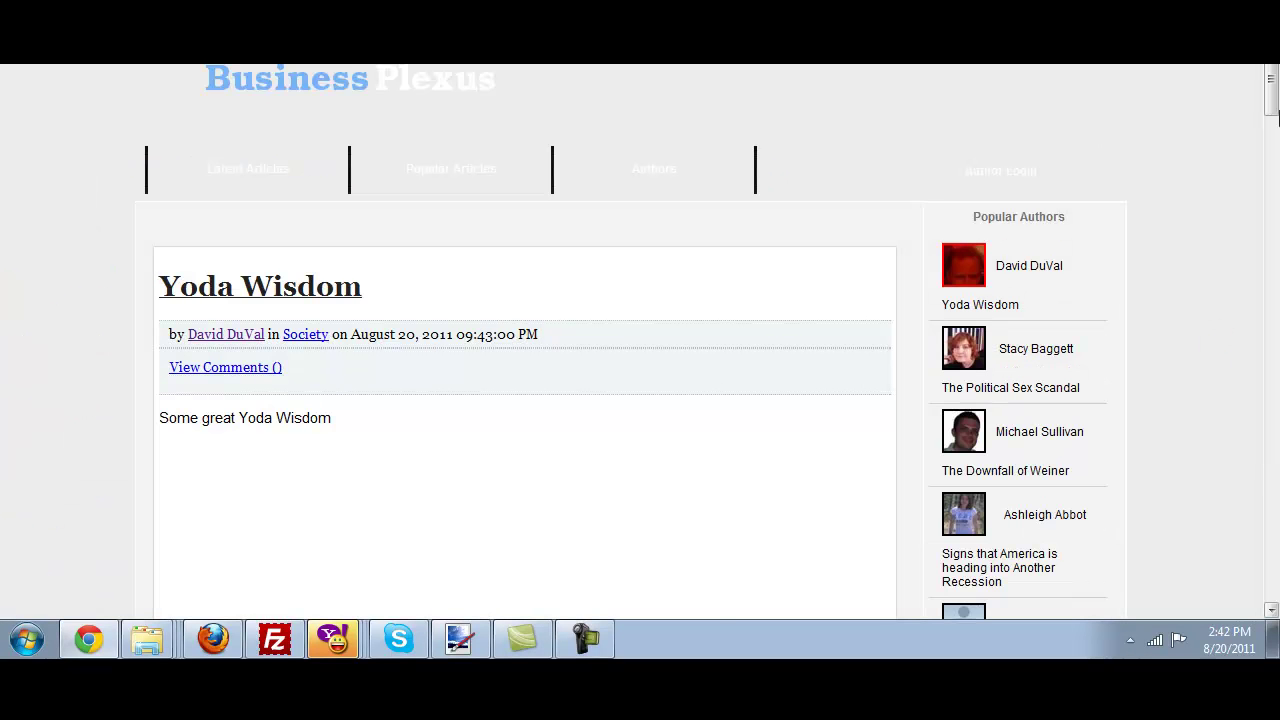
pyautogui.moveTo(1275, 93)
pyautogui.mouseDown()
pyautogui.moveTo(1275, 121)
pyautogui.moveTo(1275, 100)
pyautogui.mouseUp()
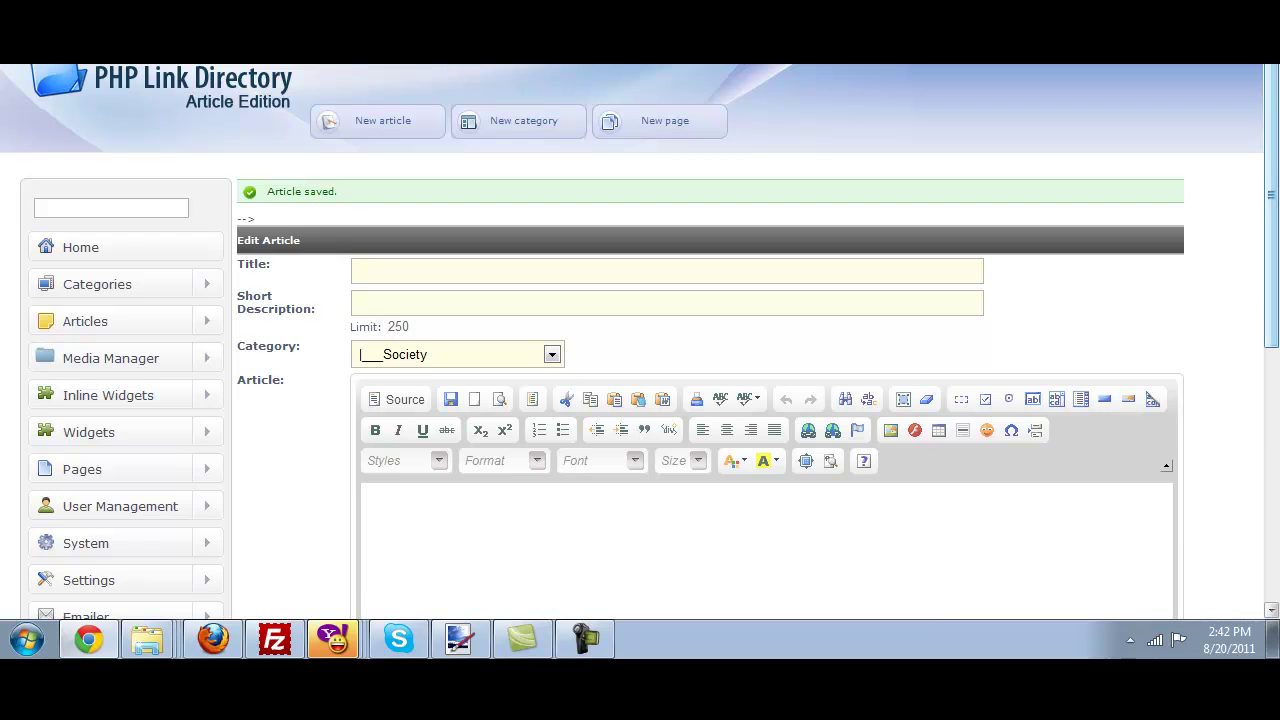
# - Switch Admin Area's Admin Rich Text Editor from CK Editor to TinyMCE and save
pyautogui.scroll(-2, 445, 364)
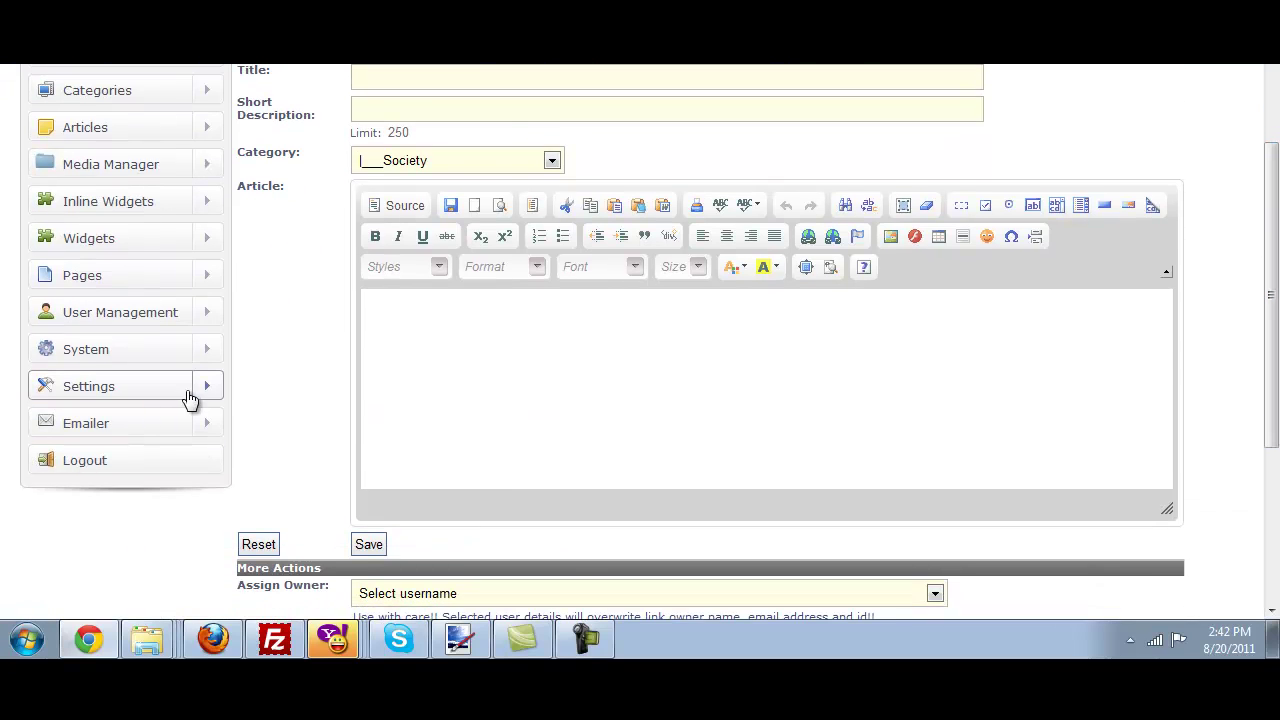
pyautogui.click(209, 392)
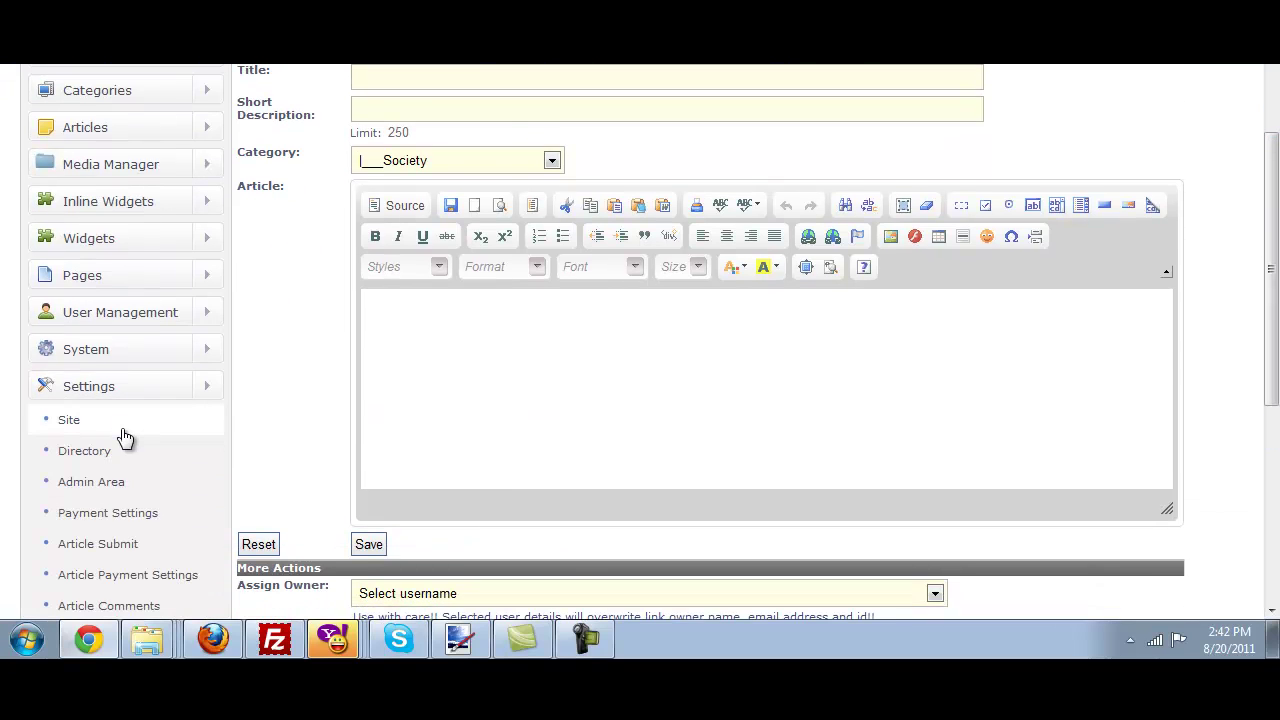
pyautogui.click(96, 483)
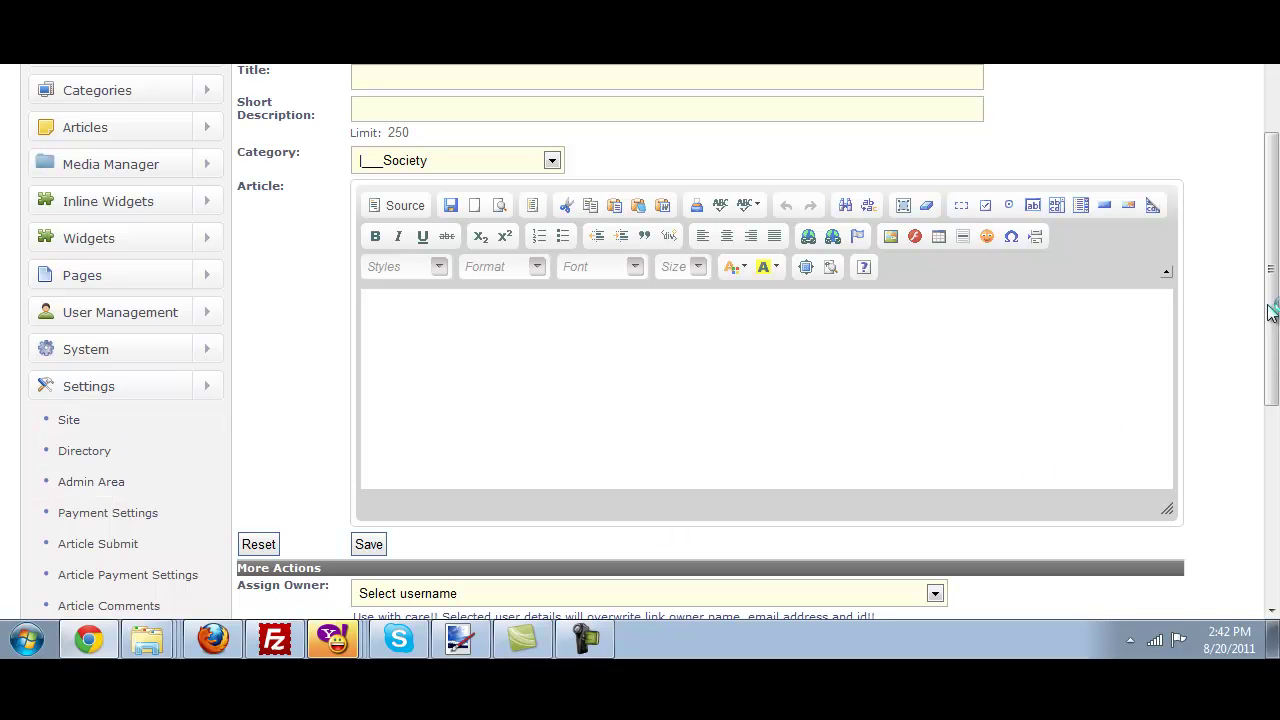
pyautogui.scroll(-5, 1275, 180)
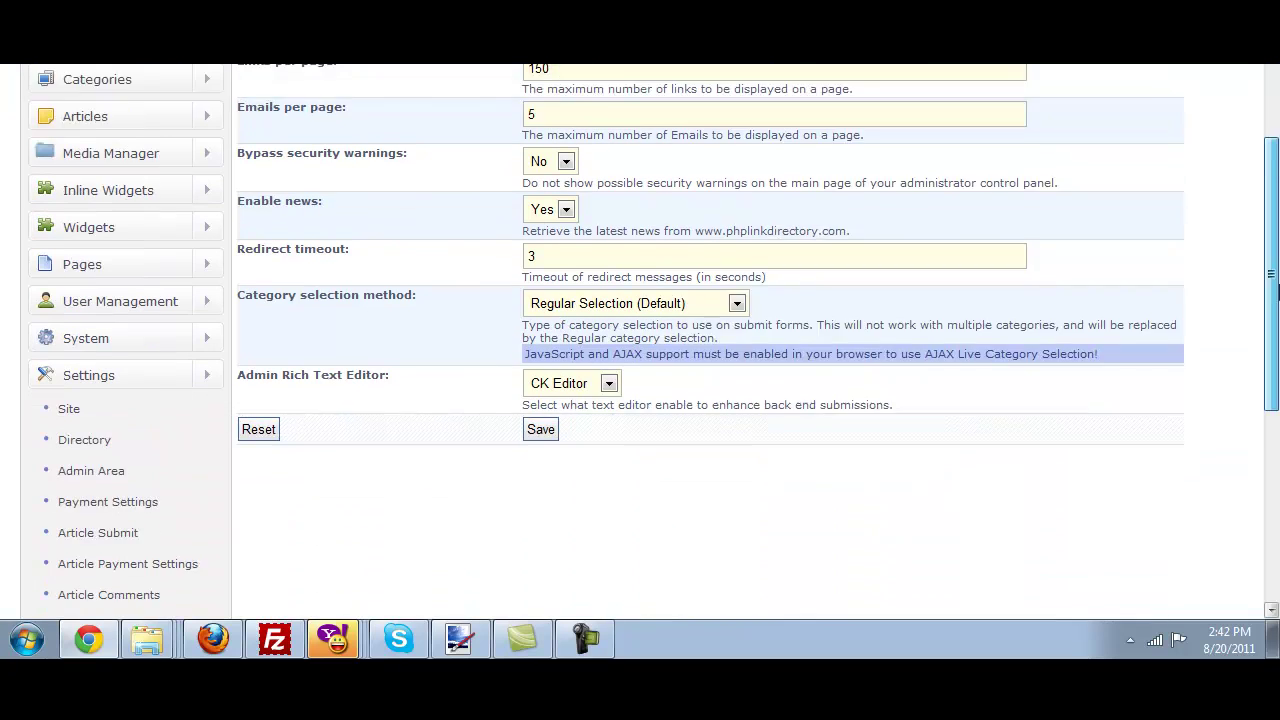
pyautogui.click(608, 316)
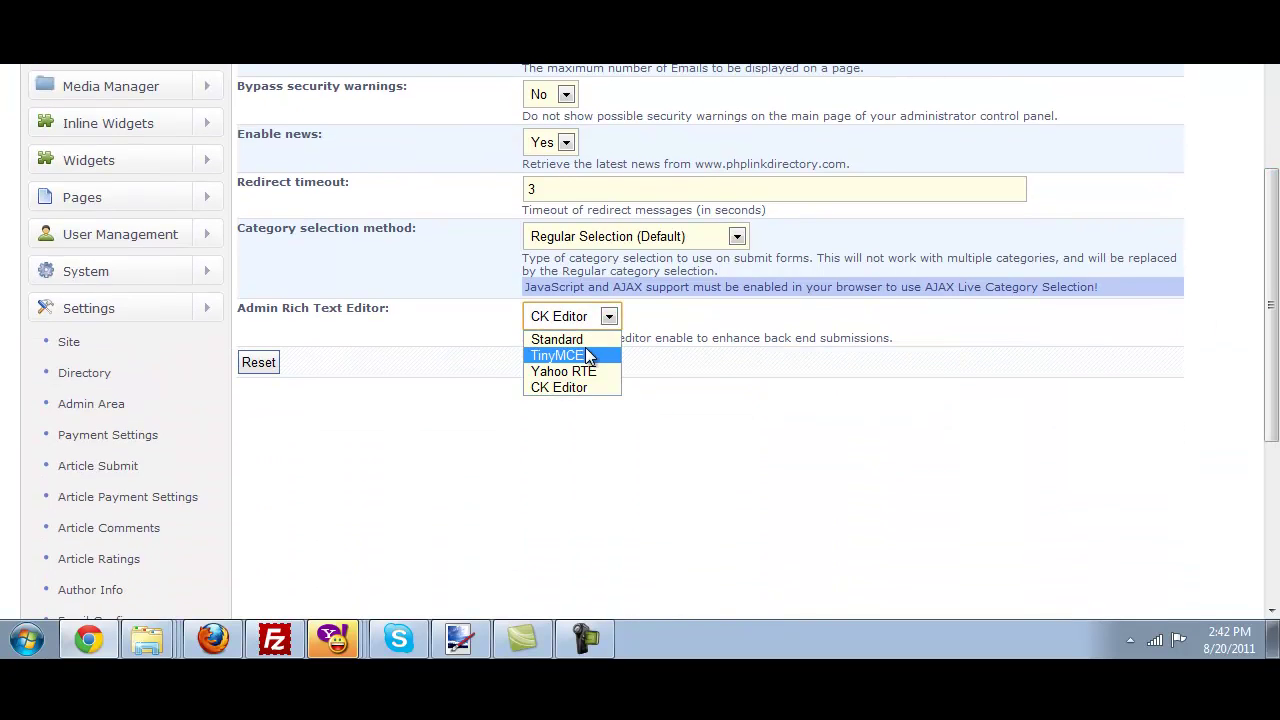
pyautogui.click(575, 355)
pyautogui.click(541, 362)
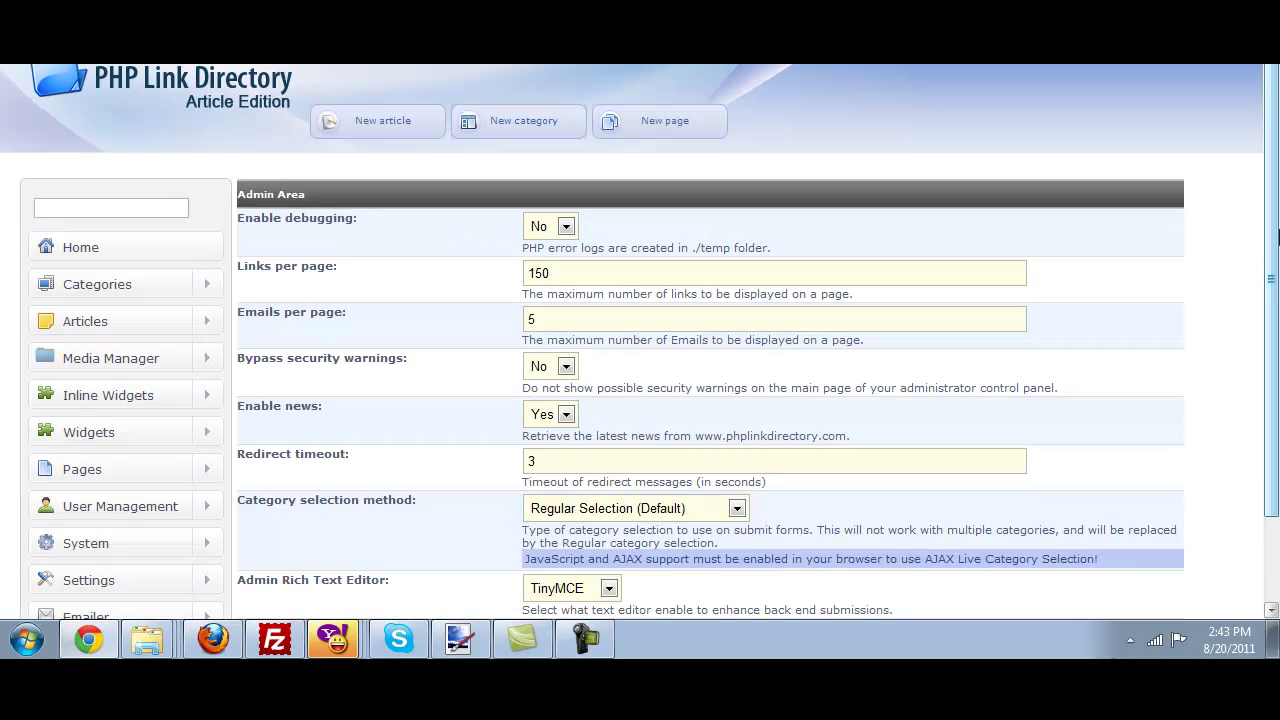
pyautogui.scroll(-1, 1275, 275)
pyautogui.scroll(-3, 1275, 275)
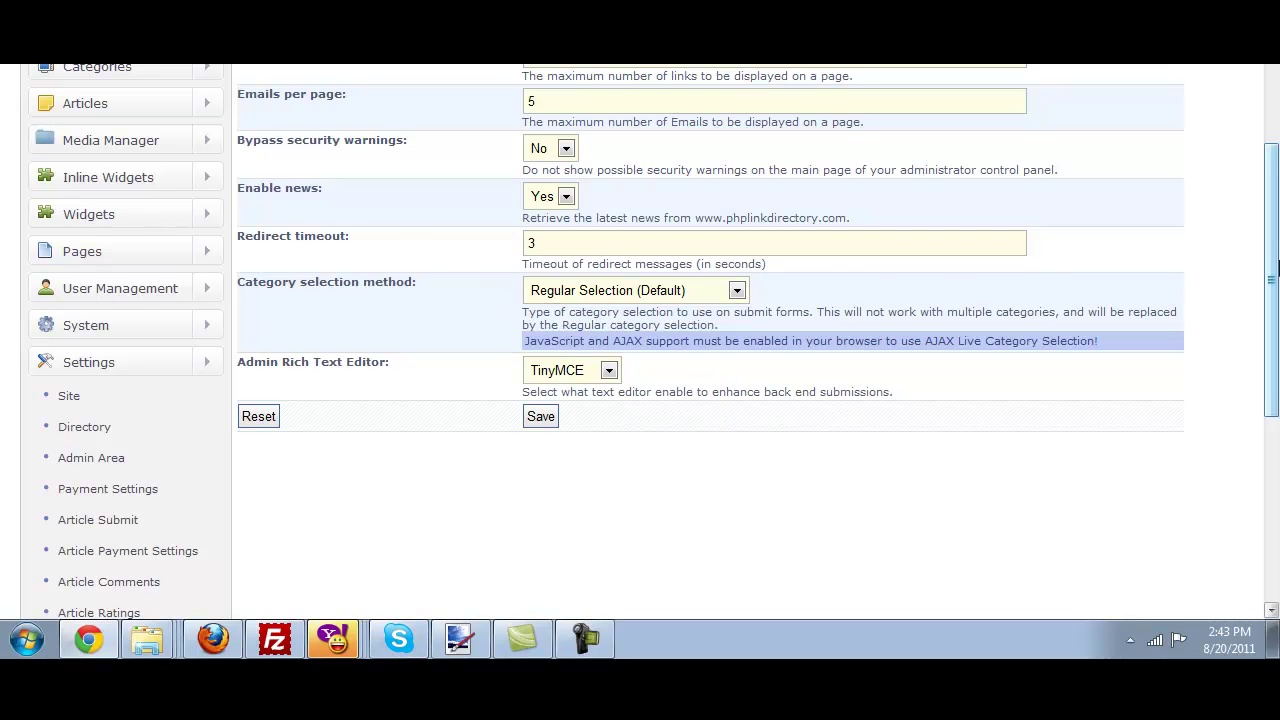
pyautogui.scroll(2, 1276, 207)
pyautogui.scroll(2, 1276, 207)
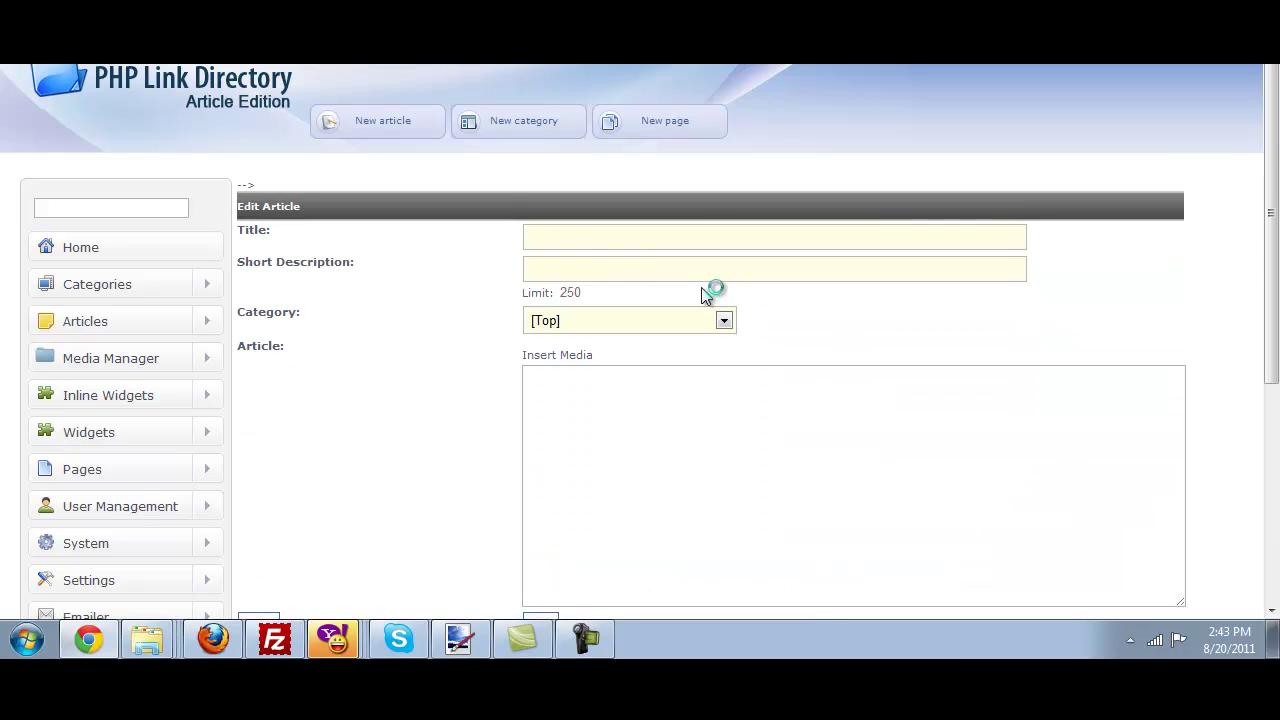
# - Enter title 'Yoda Pic', short description 'Look at Yoda', and pick category Society
pyautogui.click(574, 238)
pyautogui.click(574, 238)
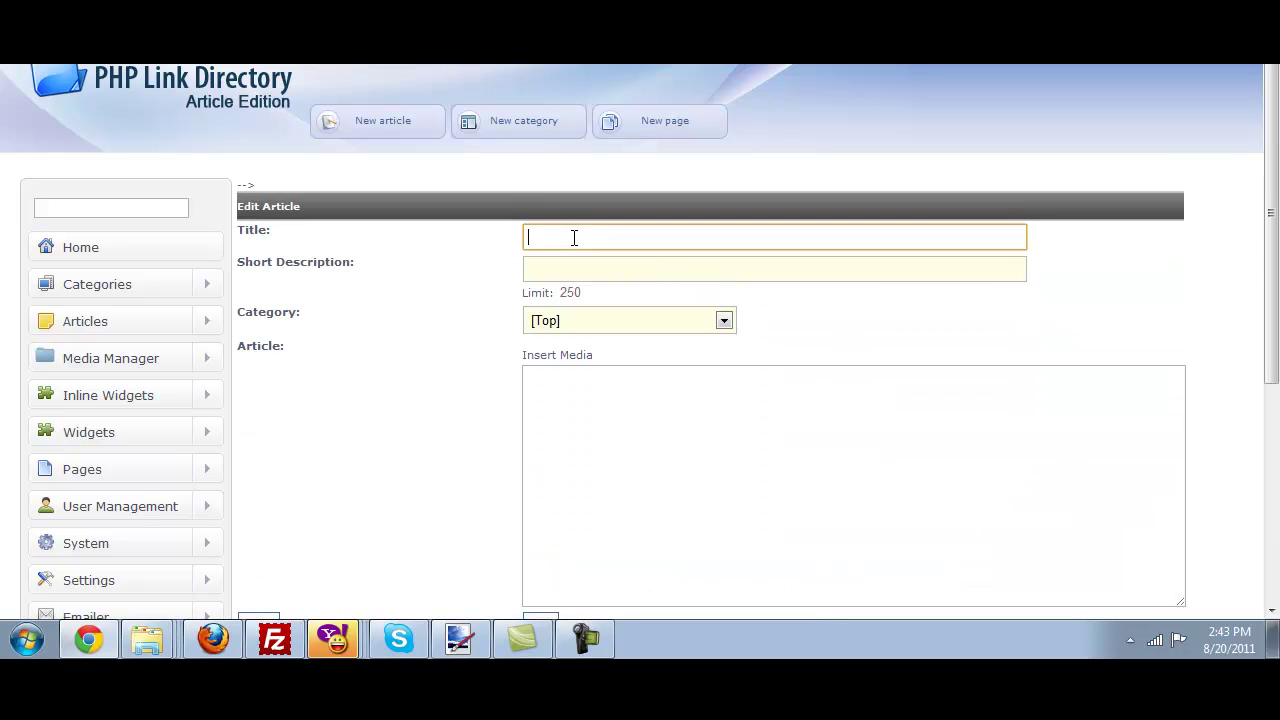
pyautogui.write('Yoda Pic')
pyautogui.press('Tab')
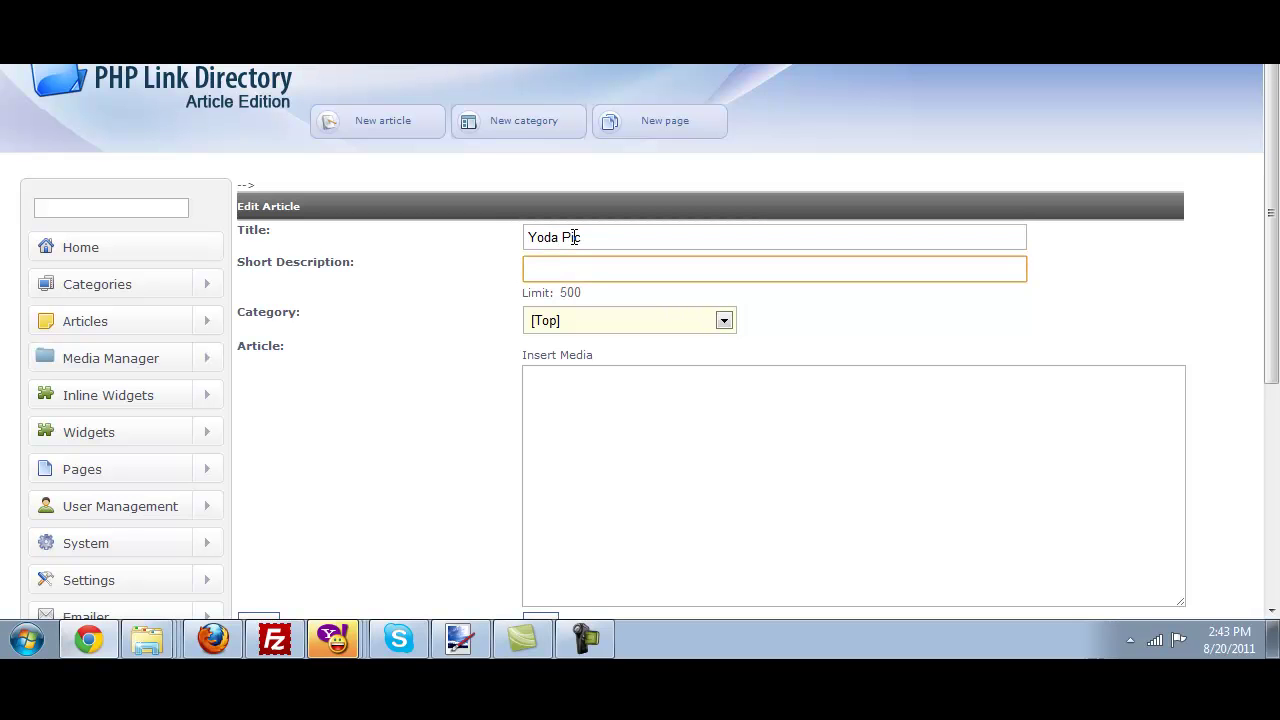
pyautogui.write('Look at Y')
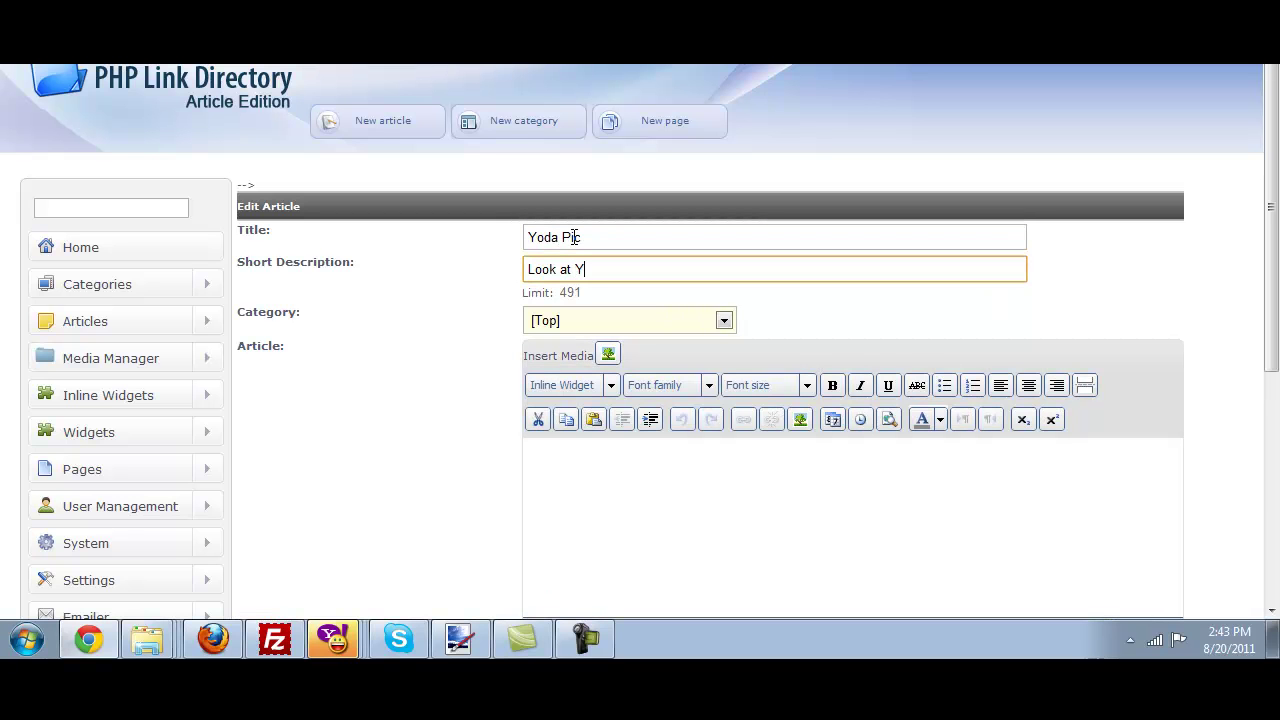
pyautogui.write('oda')
pyautogui.click(623, 322)
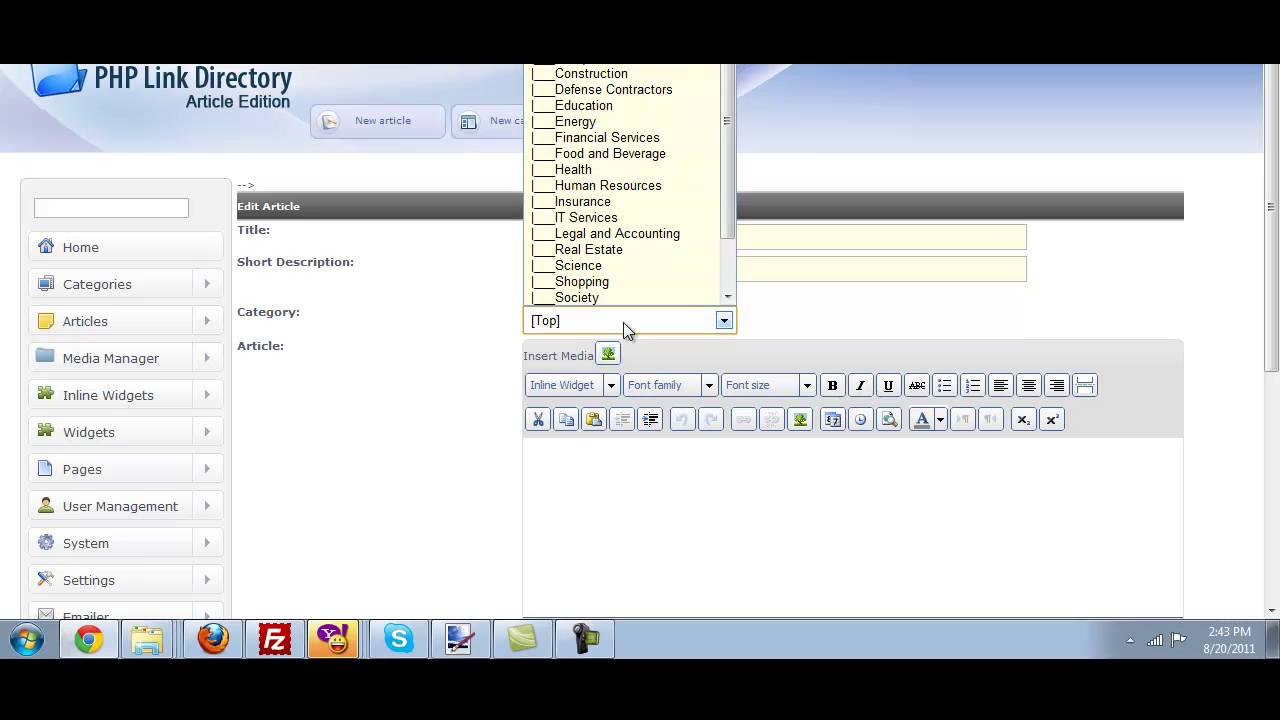
pyautogui.click(623, 322)
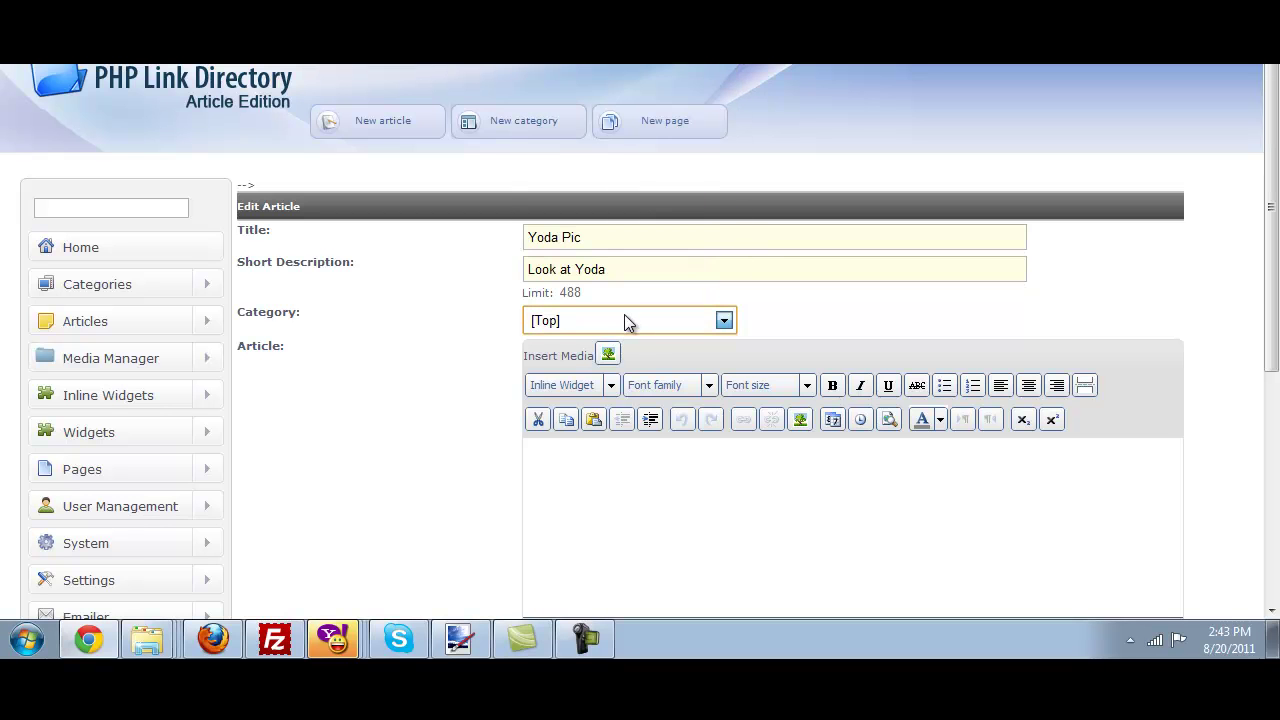
pyautogui.click(624, 318)
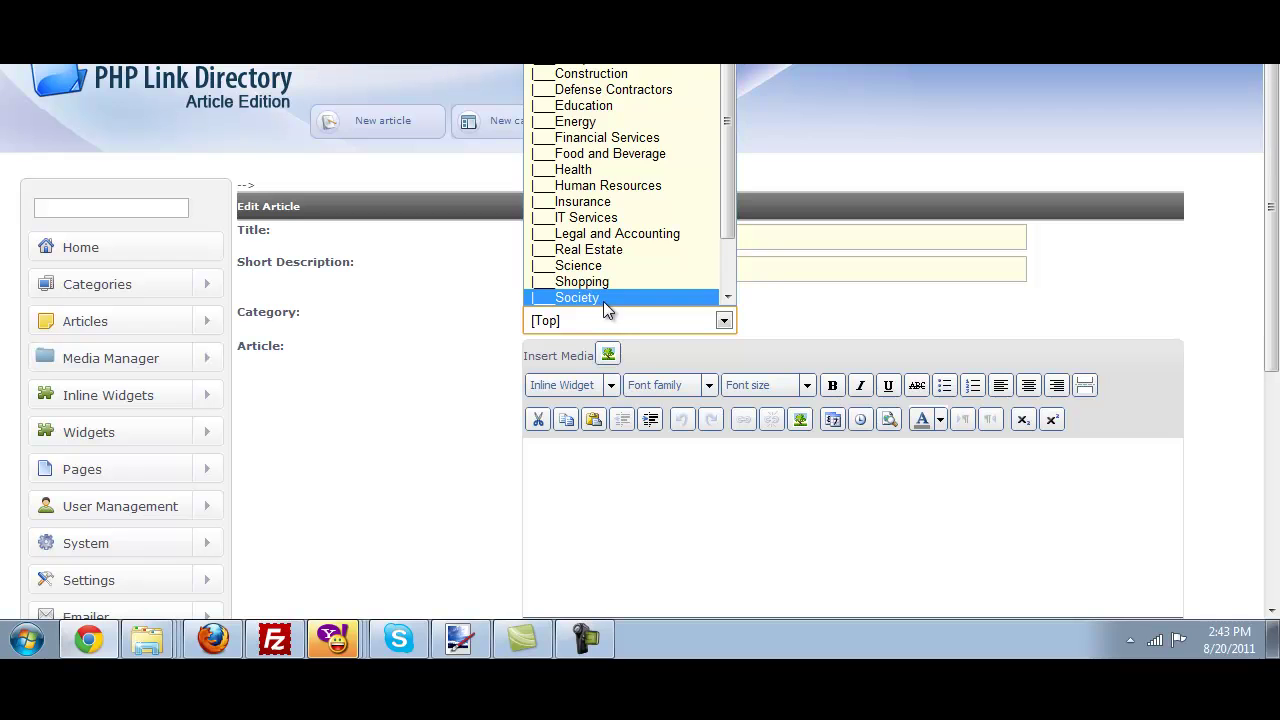
pyautogui.click(603, 301)
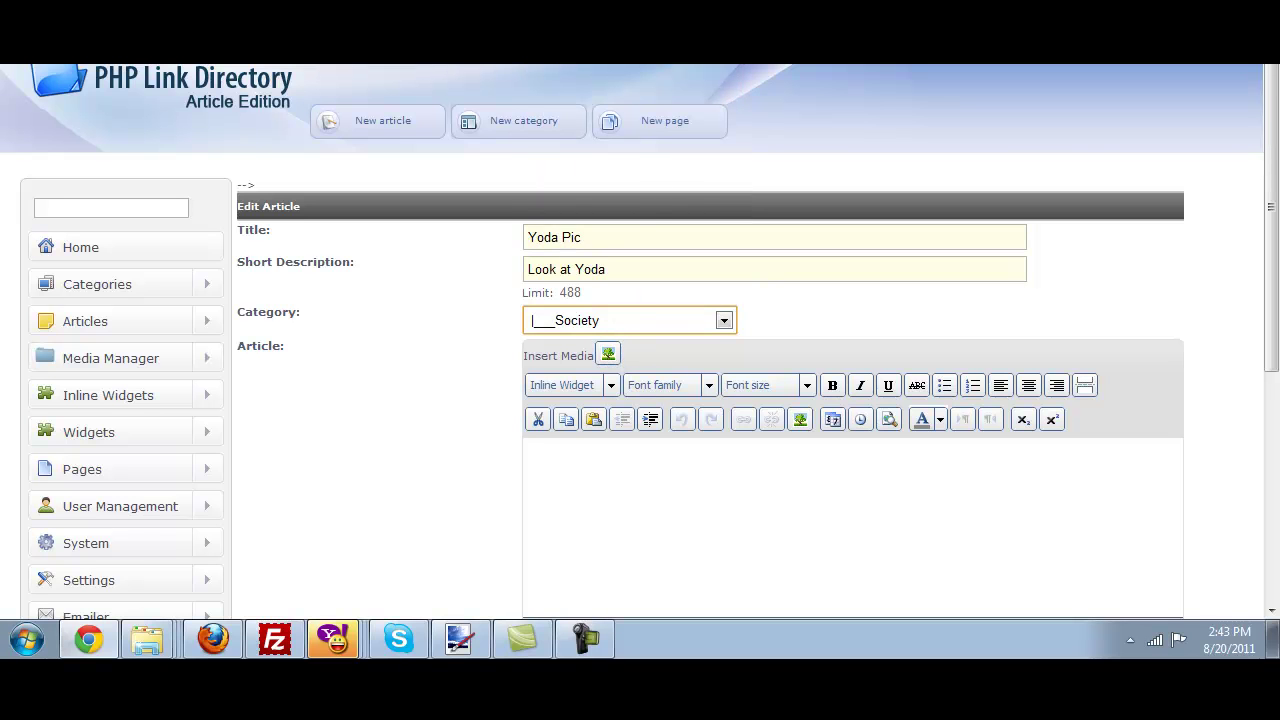
# - Save a Yoda thumbnail from the YouTube page to disk as yoda.jpg
pyautogui.hotkey('ctrl', 'Tab')
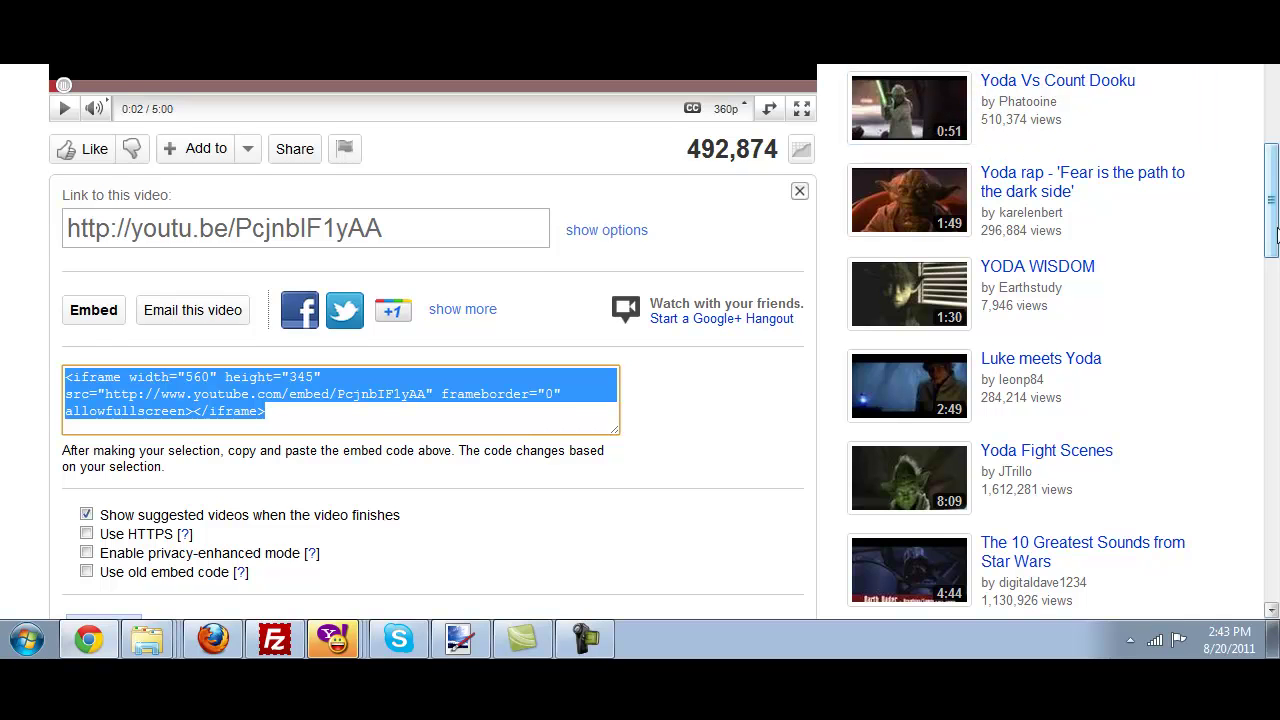
pyautogui.scroll(1, 1275, 232)
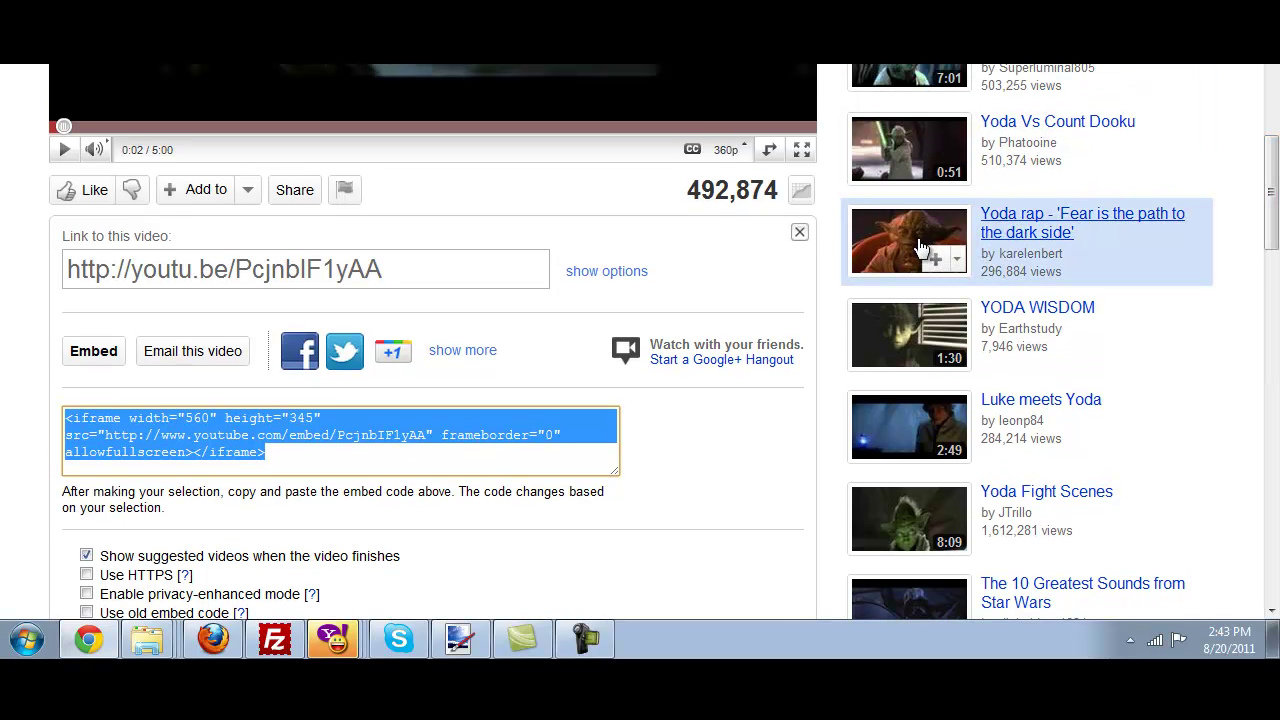
pyautogui.rightClick(894, 237)
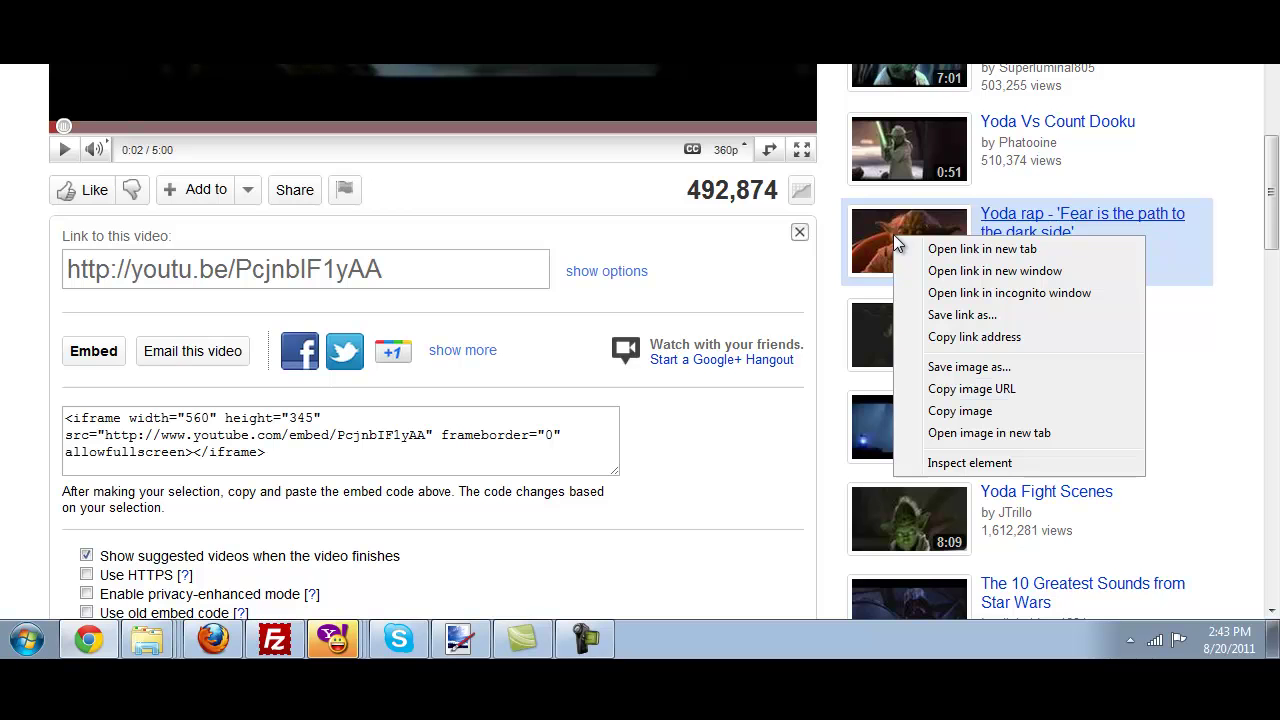
pyautogui.press('Escape')
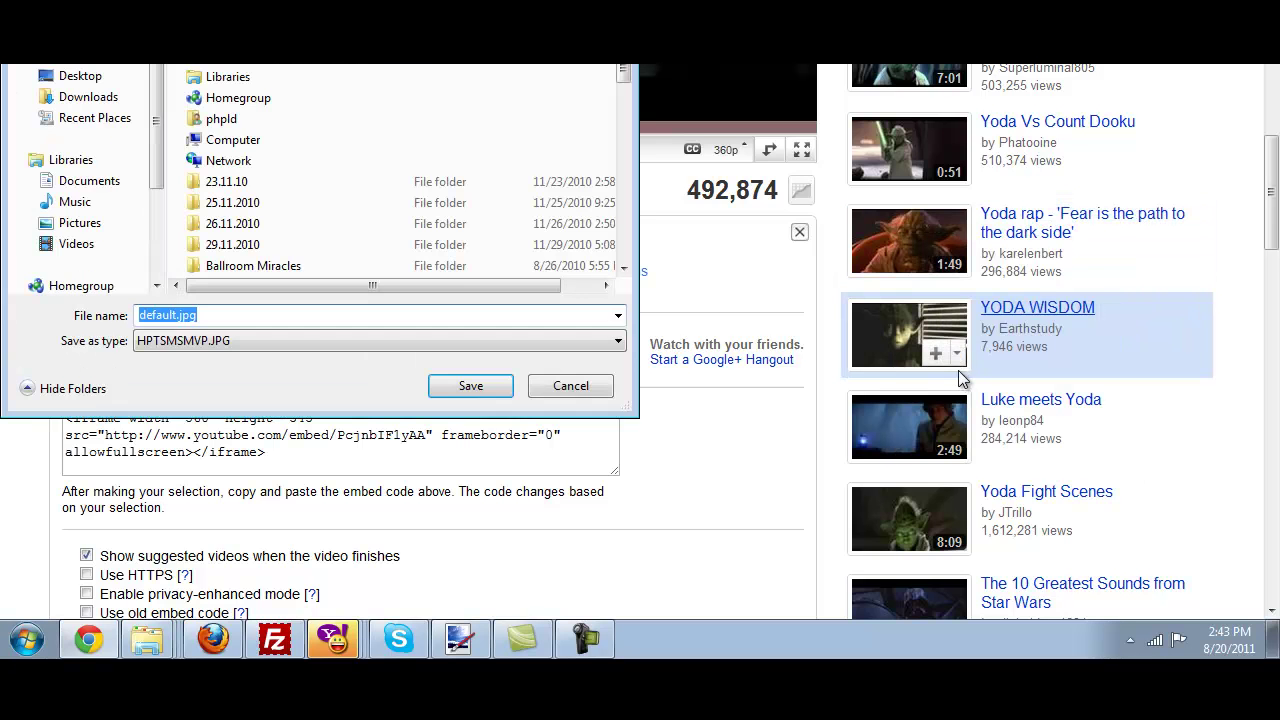
pyautogui.write('y')
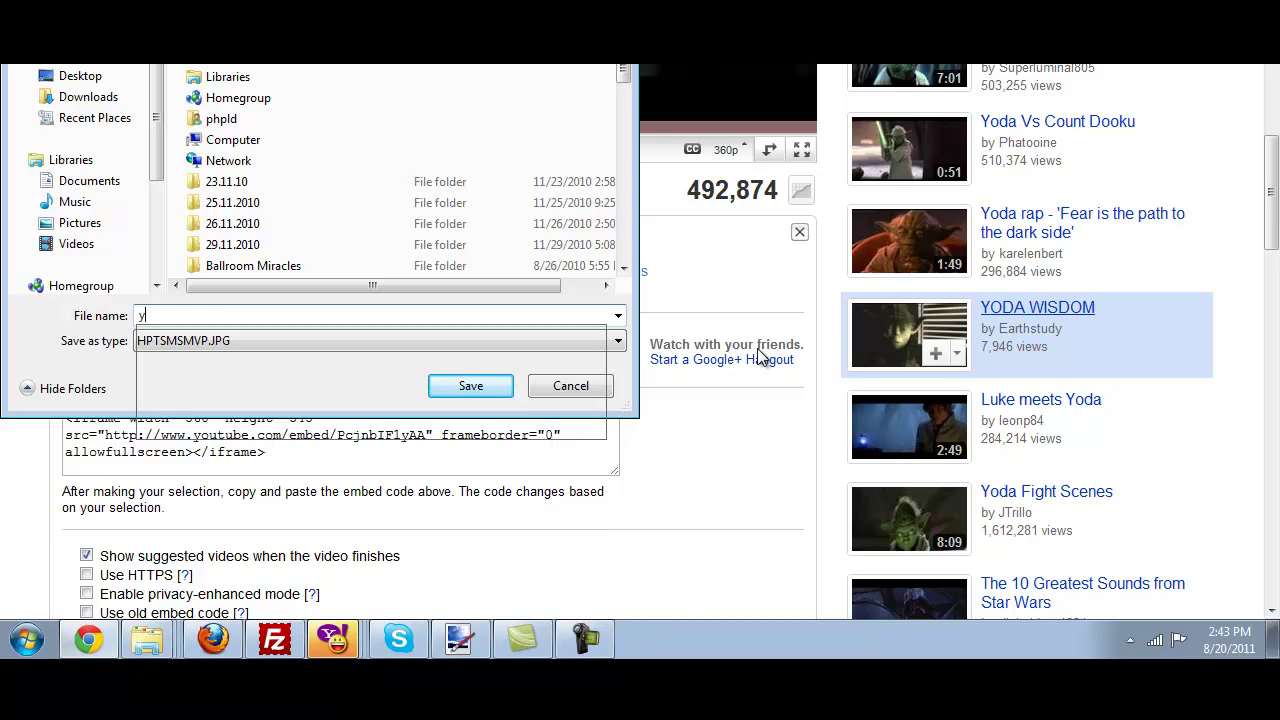
pyautogui.write('oda')
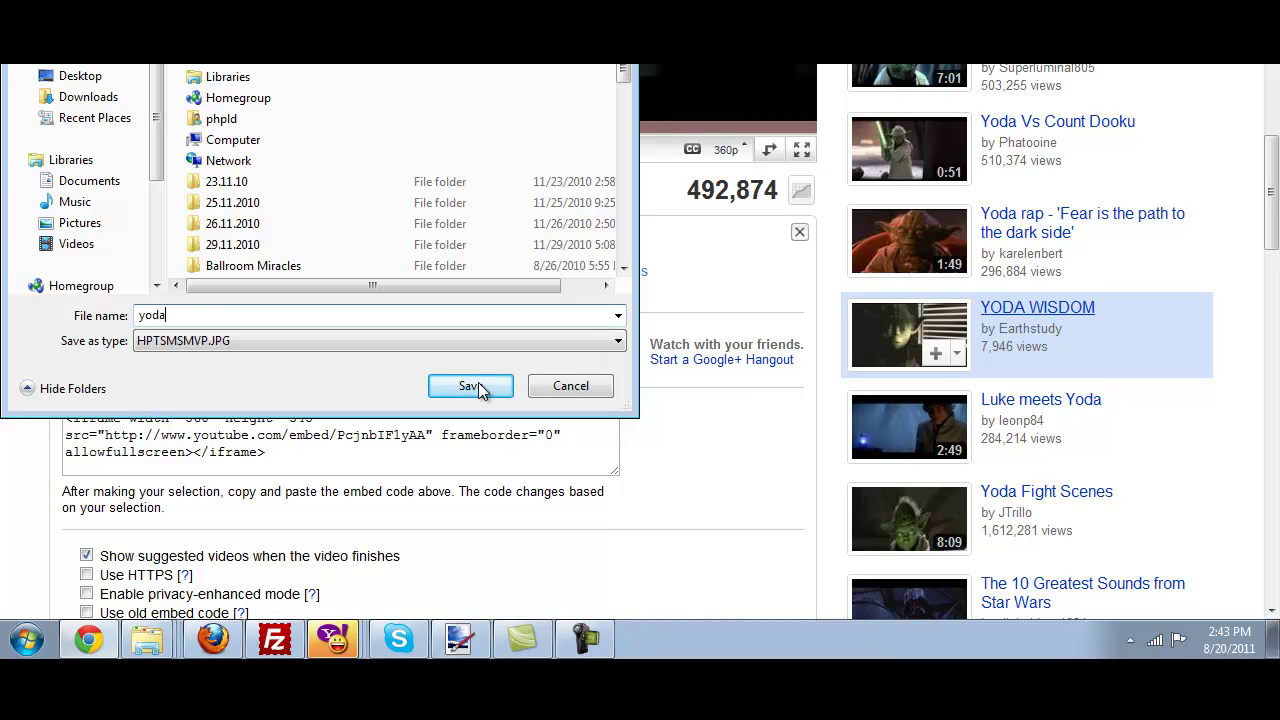
pyautogui.click(445, 385)
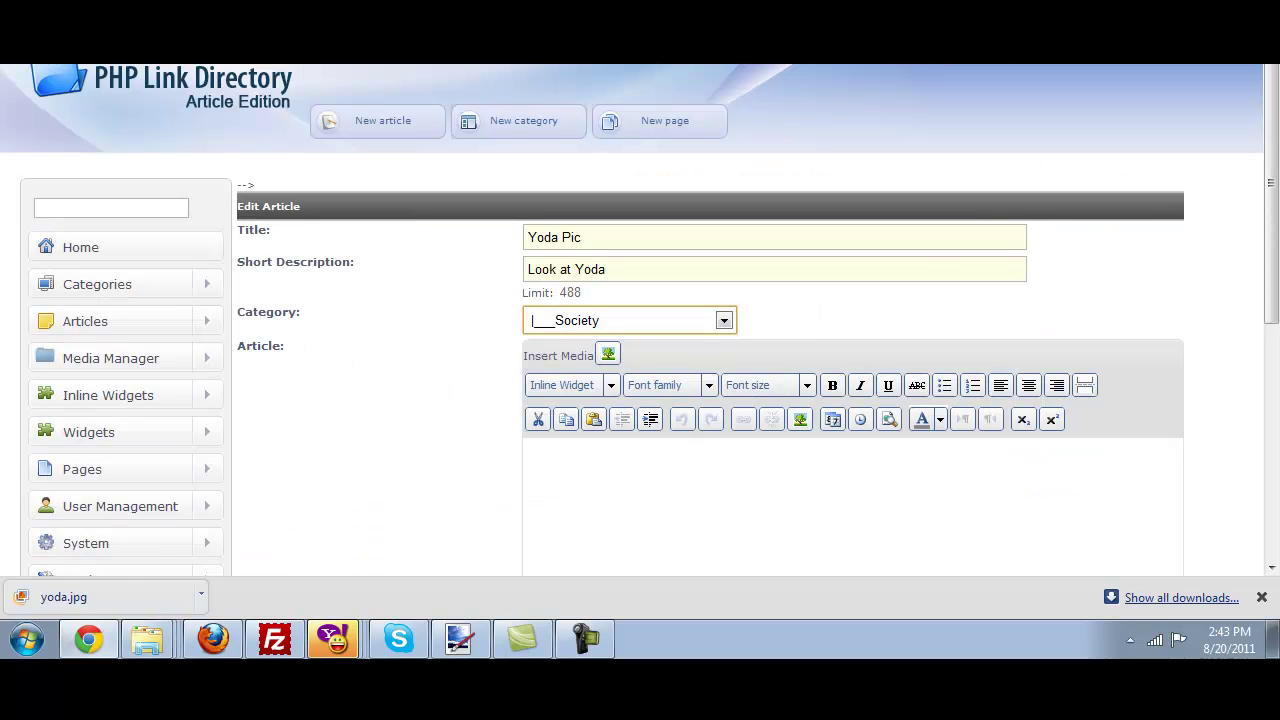
# - Upload yoda.jpg to the media library and post it into the Yoda Pic body
pyautogui.click(608, 354)
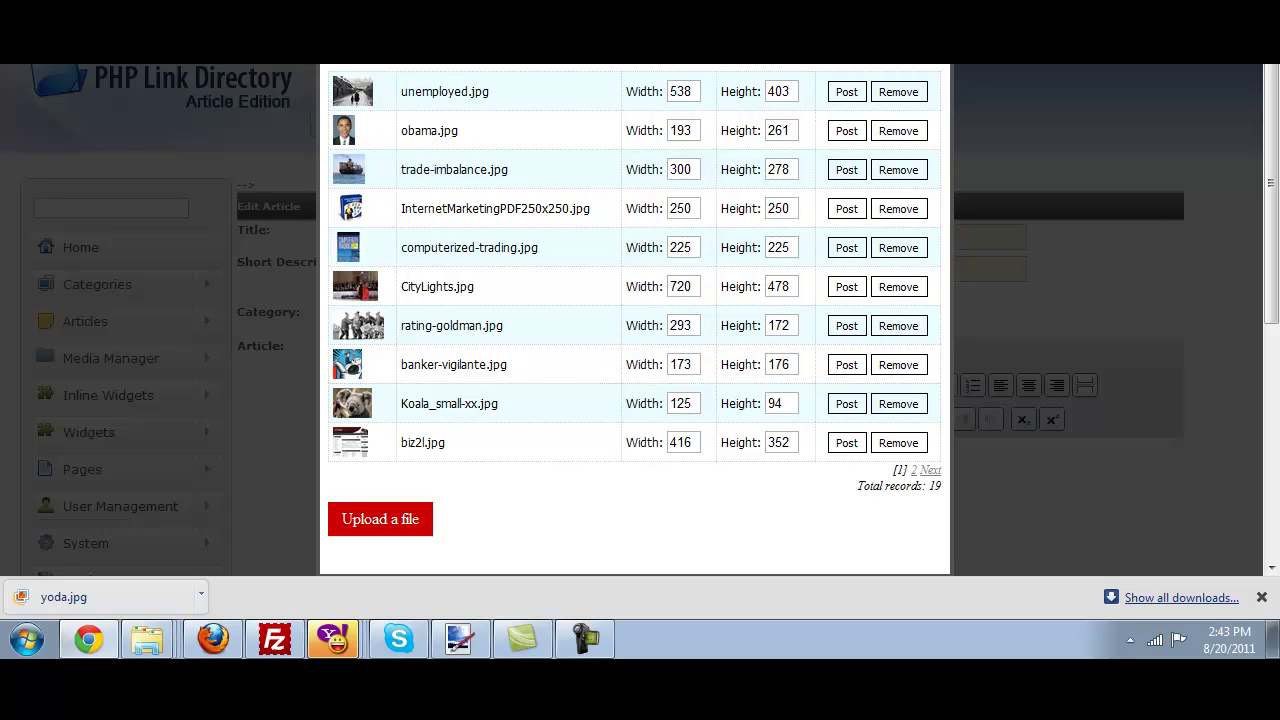
pyautogui.click(380, 519)
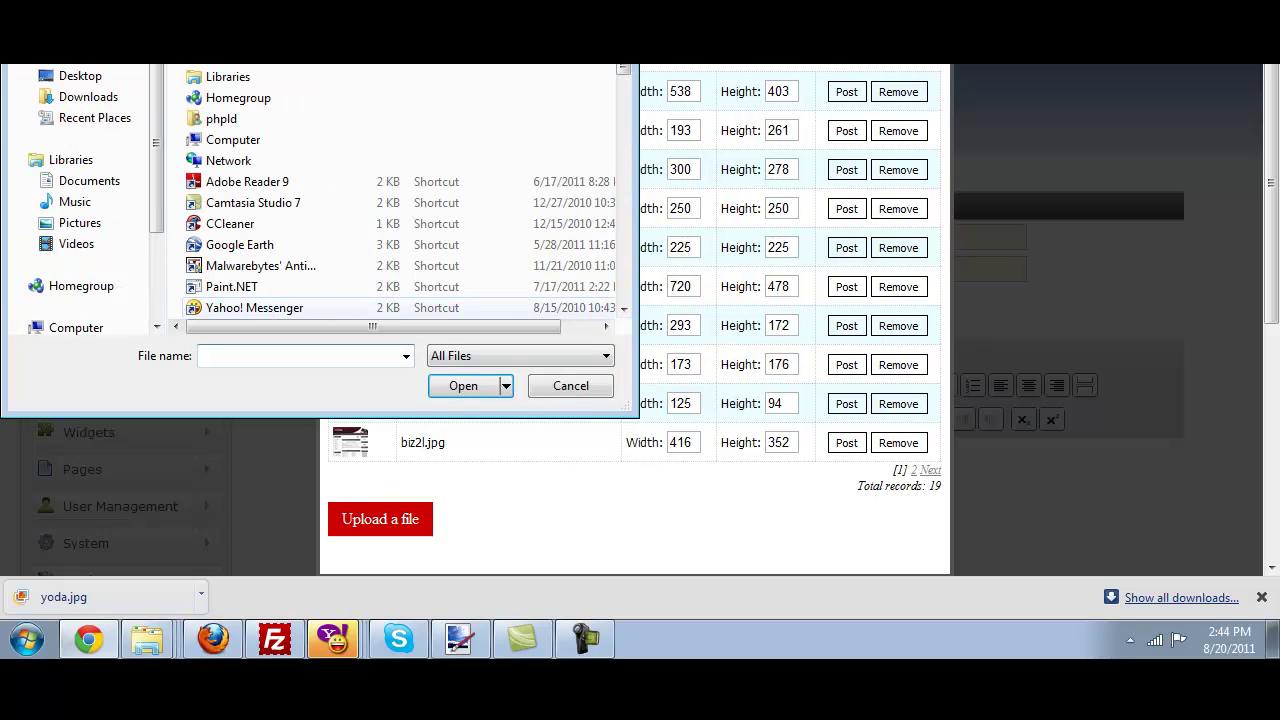
pyautogui.write('yoda')
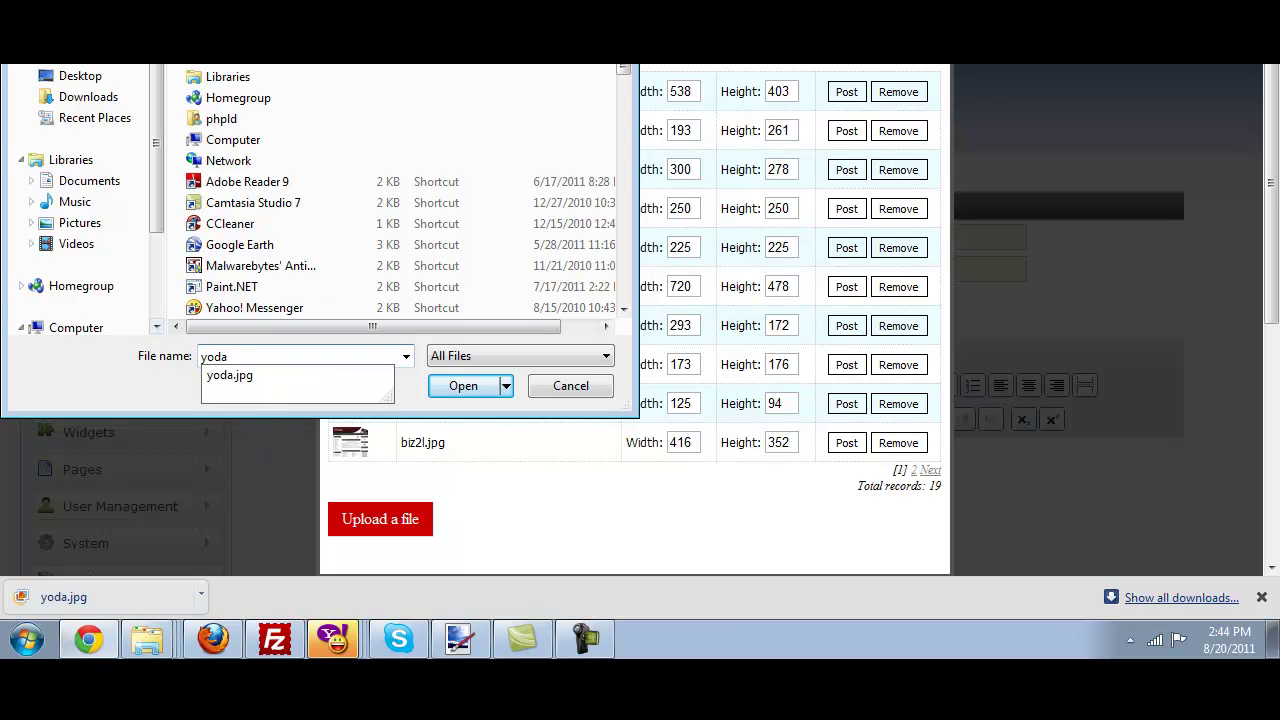
pyautogui.press('Return')
pyautogui.press('Return')
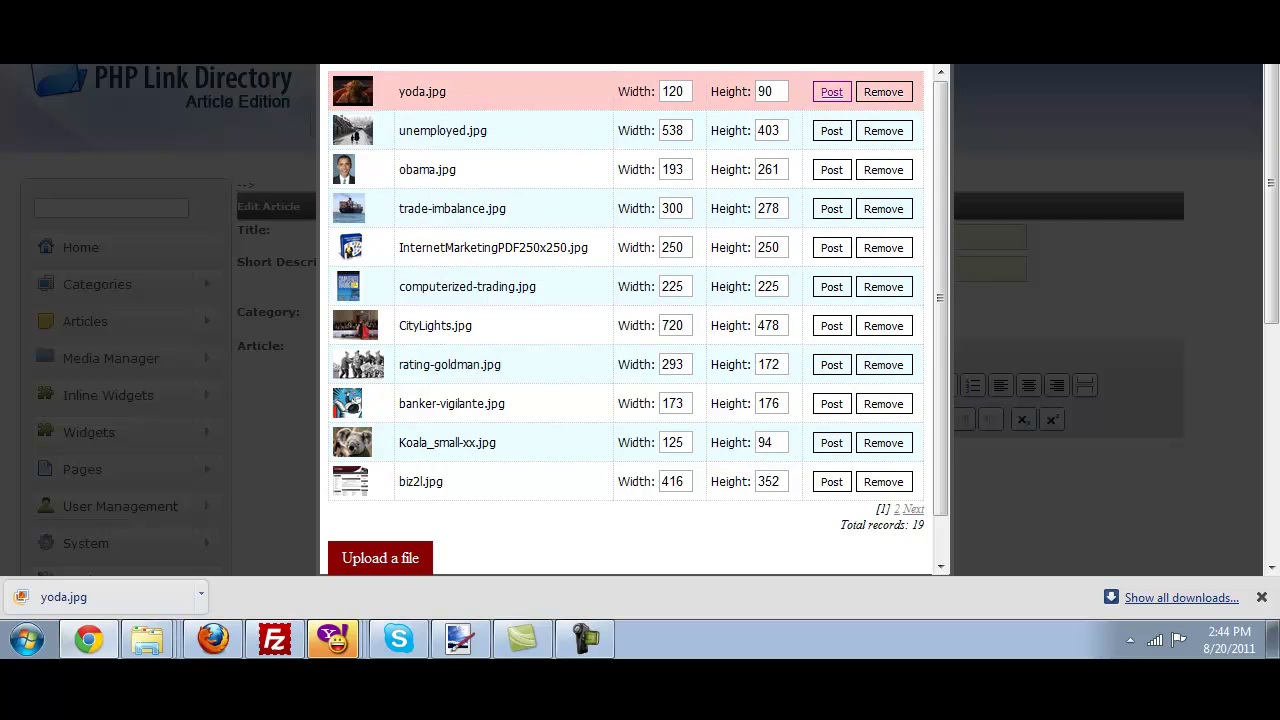
pyautogui.click(831, 91)
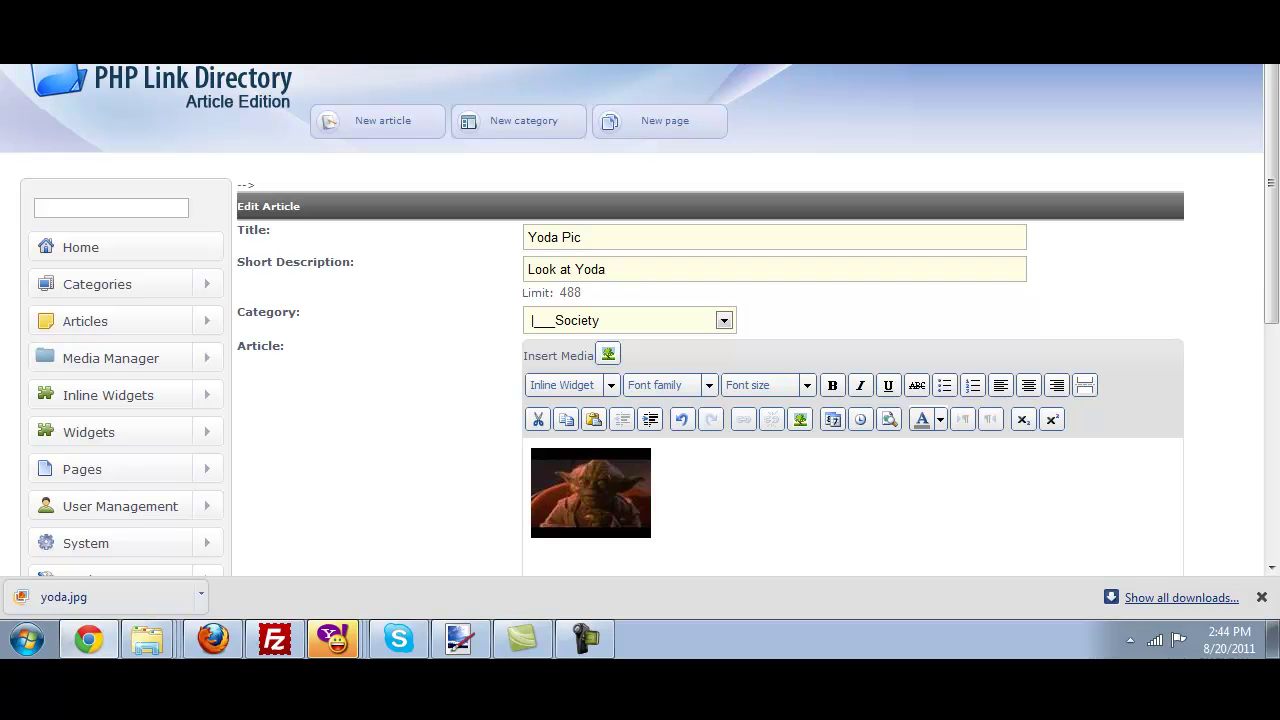
# - Scroll below the editor and save the Yoda Pic article
pyautogui.scroll(-3, 640, 320)
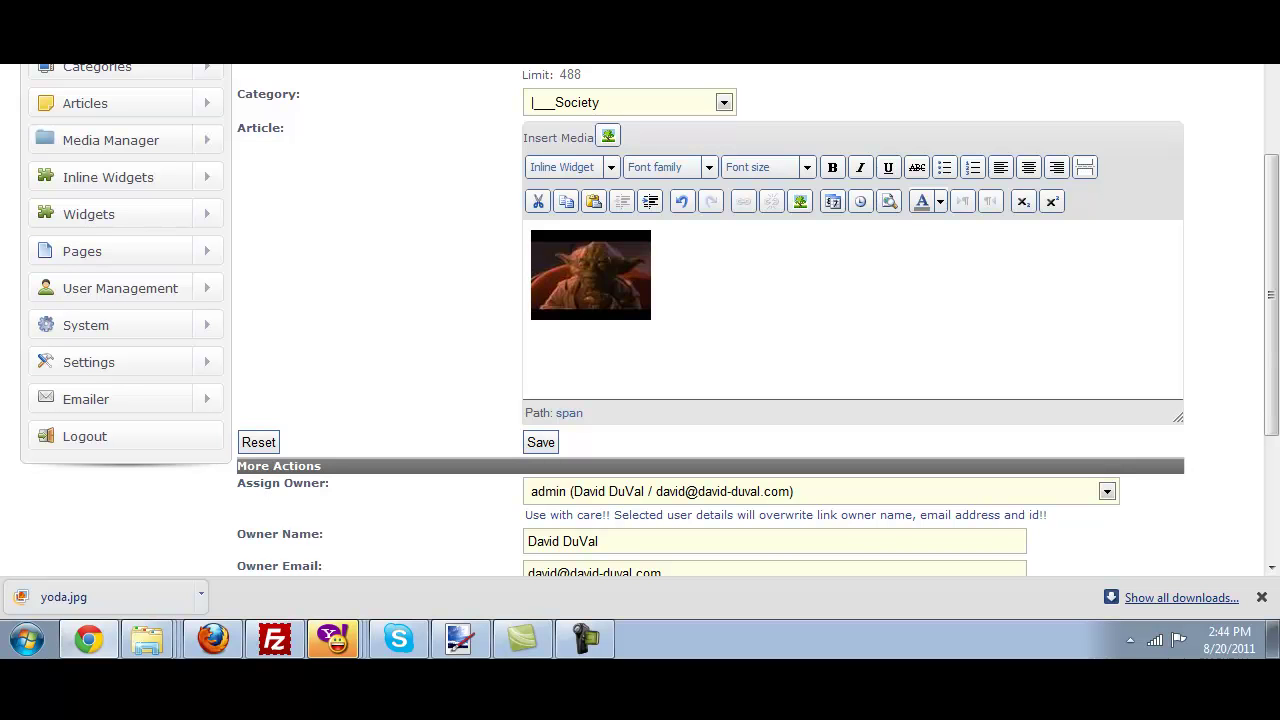
pyautogui.click(540, 442)
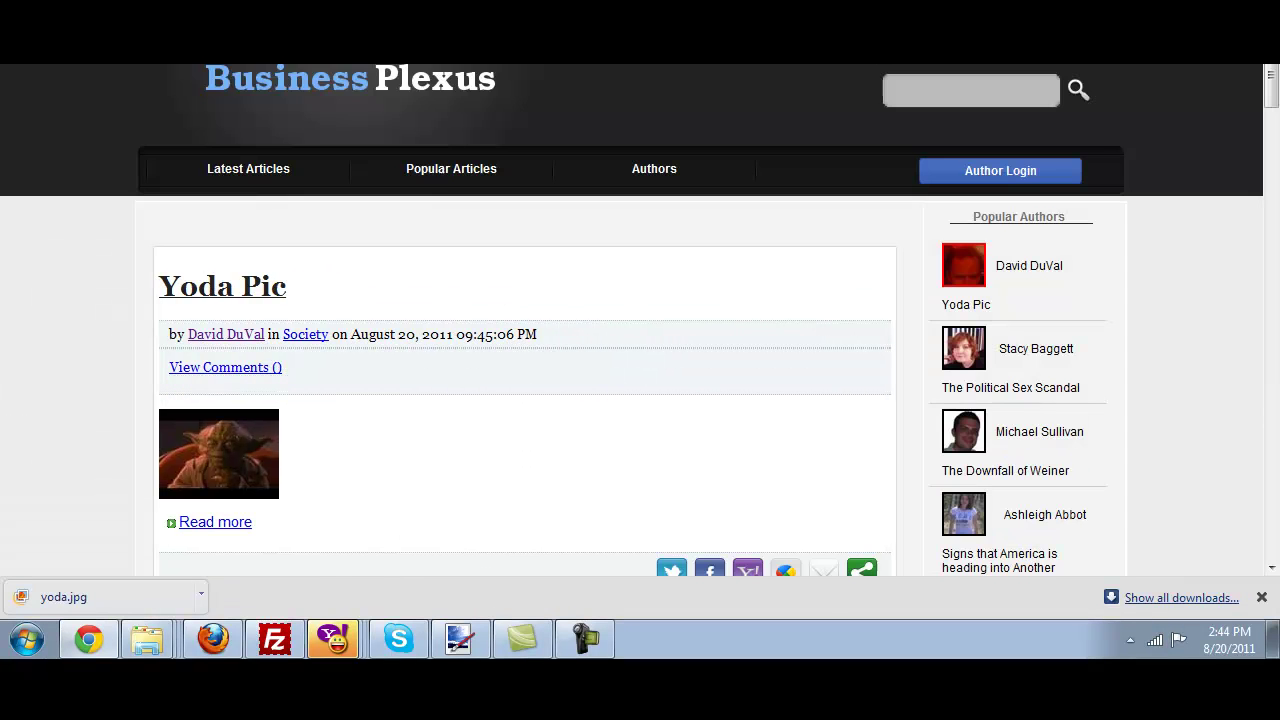
# - Scroll down the Business Plexus home page to find the Yoda Pic and Yoda Wisdom posts
pyautogui.scroll(-1, 640, 320)
pyautogui.scroll(-3, 640, 320)
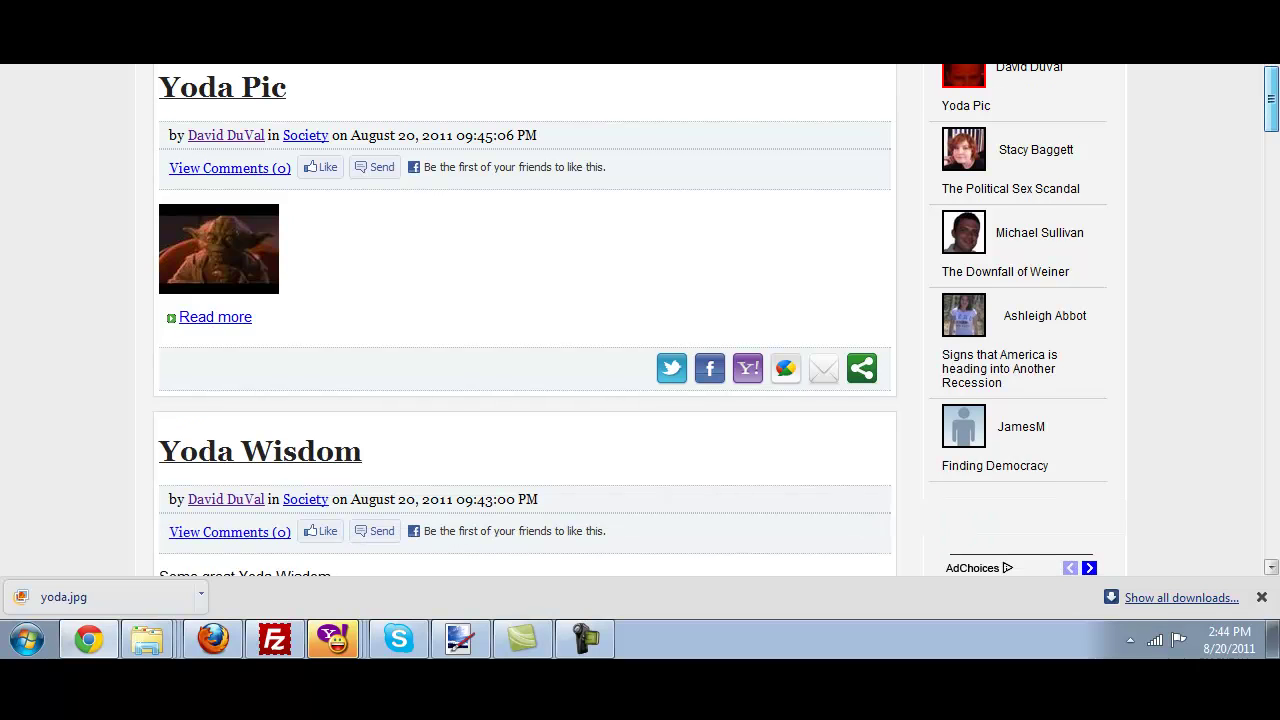
pyautogui.scroll(-2, 640, 320)
pyautogui.scroll(-1, 640, 320)
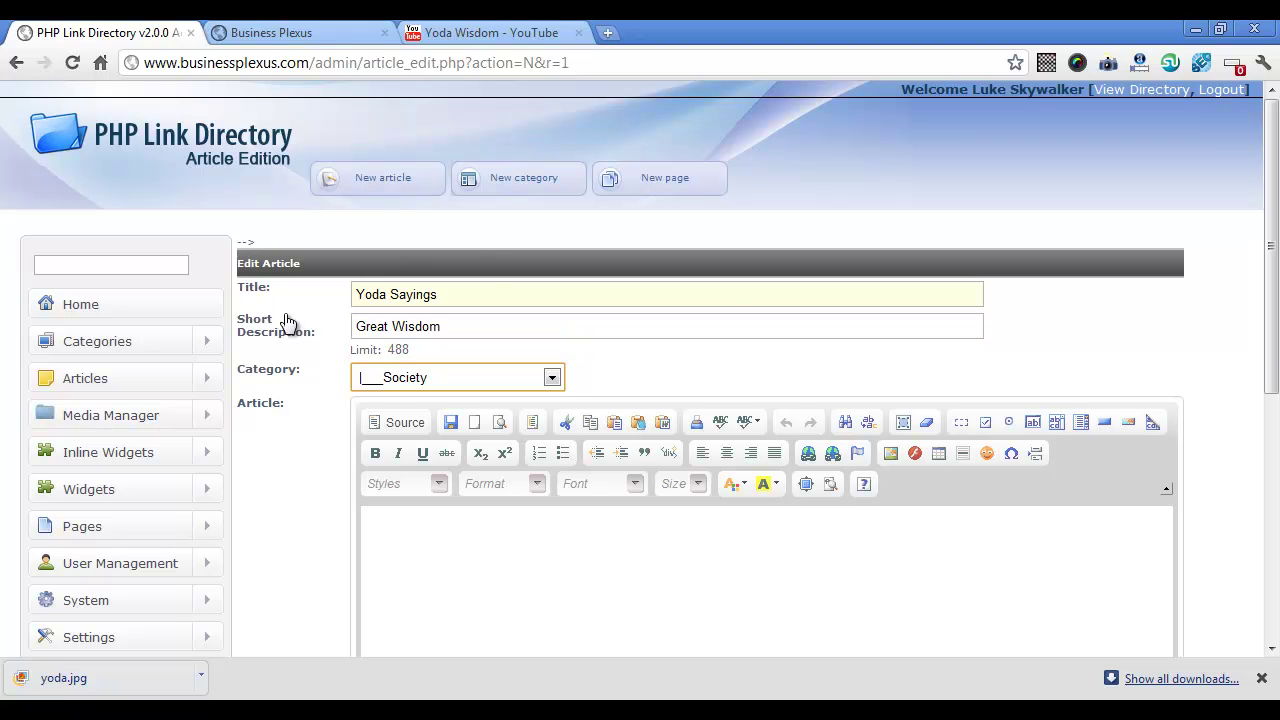
# - Keep CK Editor as the Admin Area rich text editor and start a blank new article
pyautogui.click(62, 306)
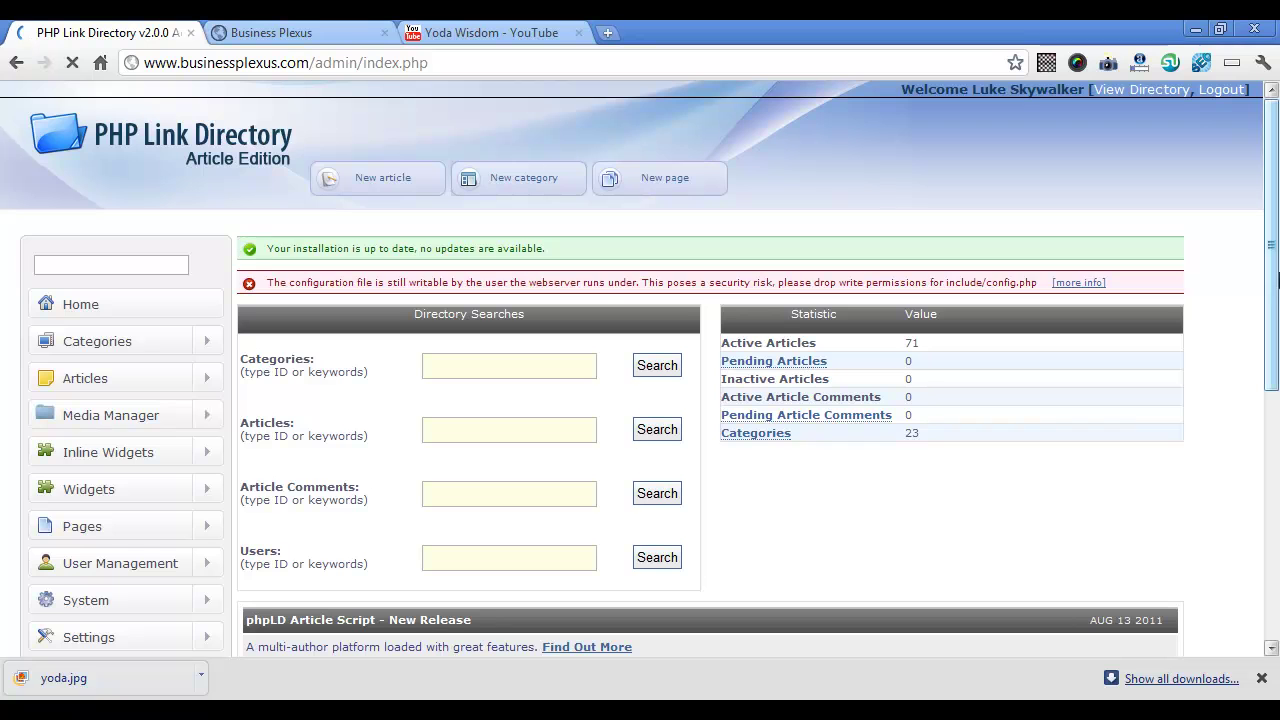
pyautogui.scroll(-3, 1277, 300)
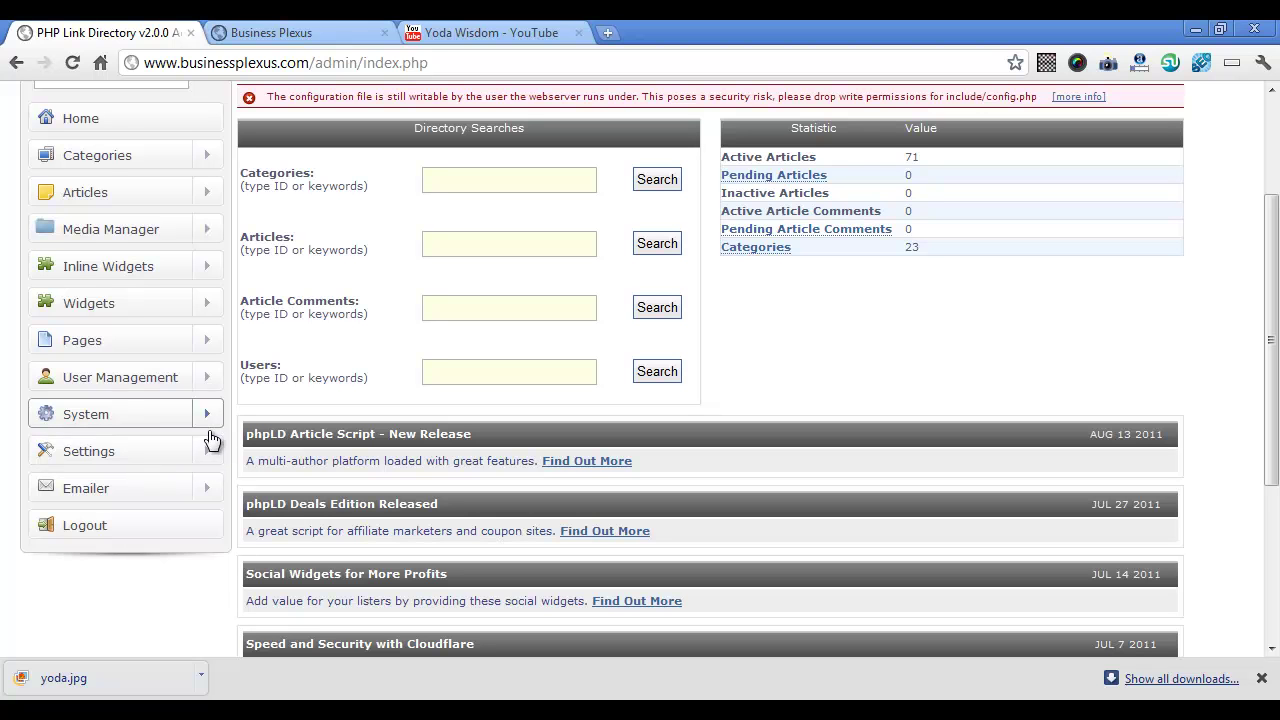
pyautogui.click(211, 458)
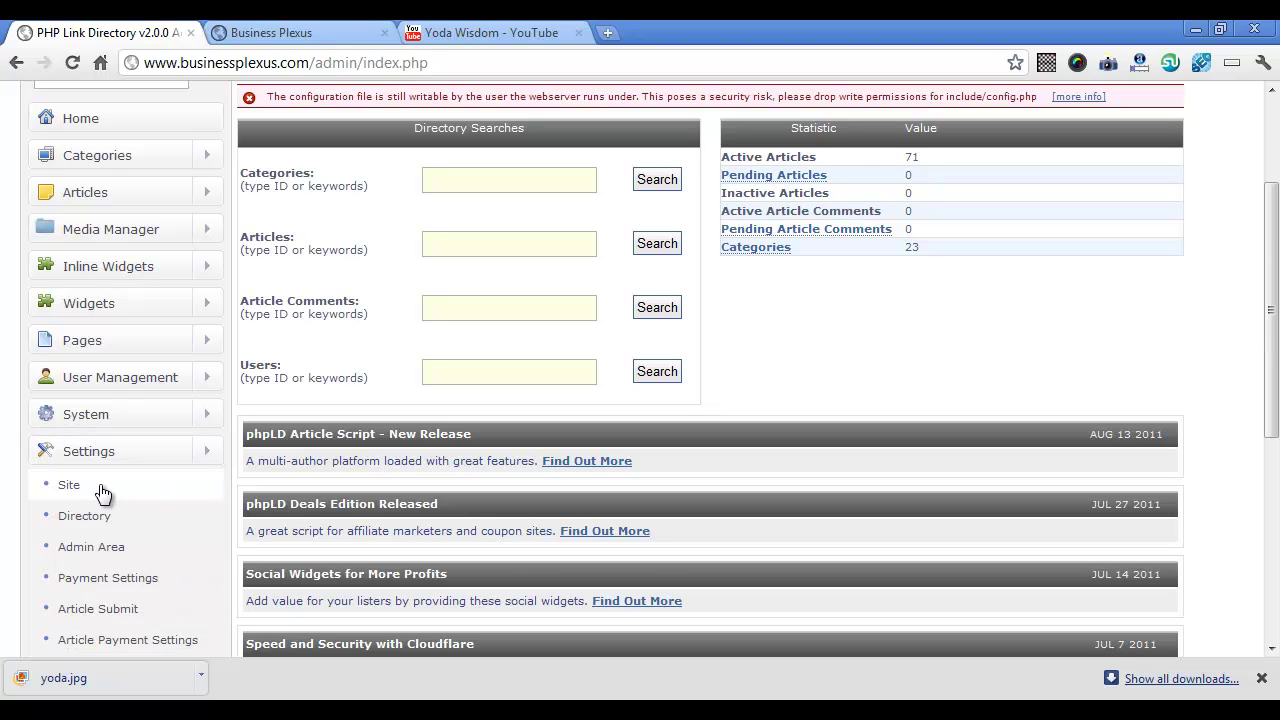
pyautogui.click(90, 550)
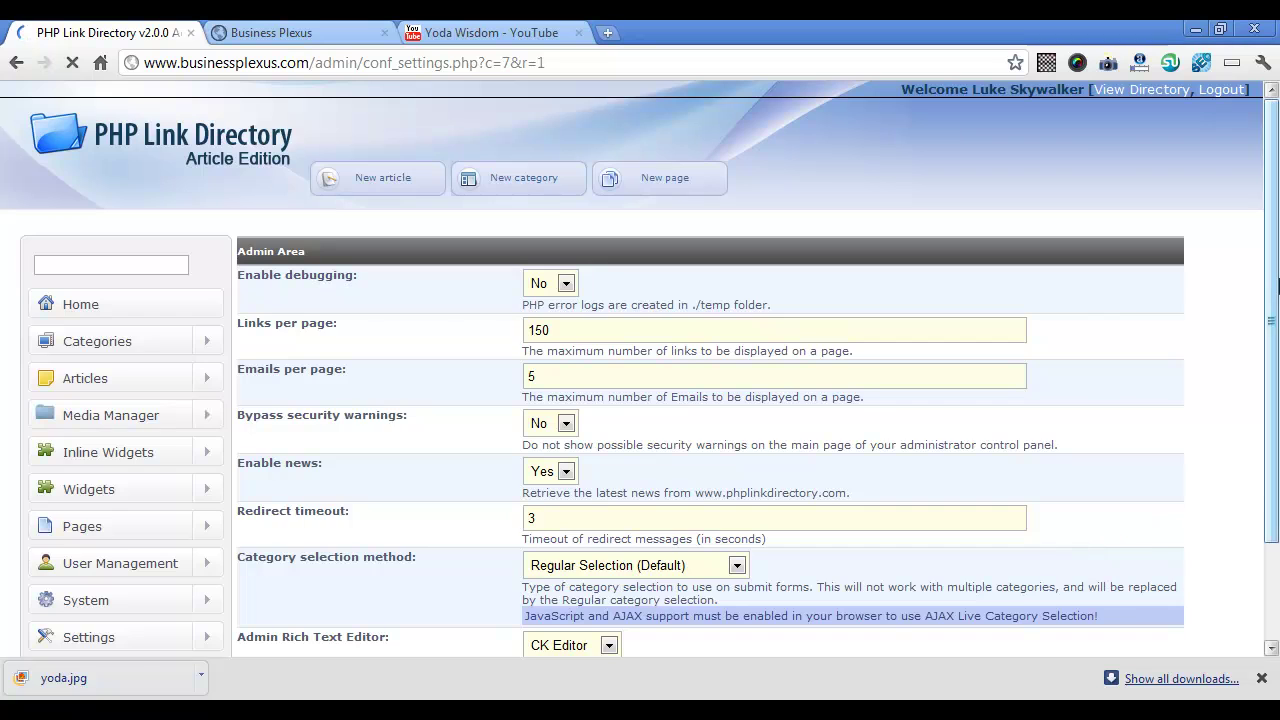
pyautogui.moveTo(1272, 265); pyautogui.dragTo(1276, 435)
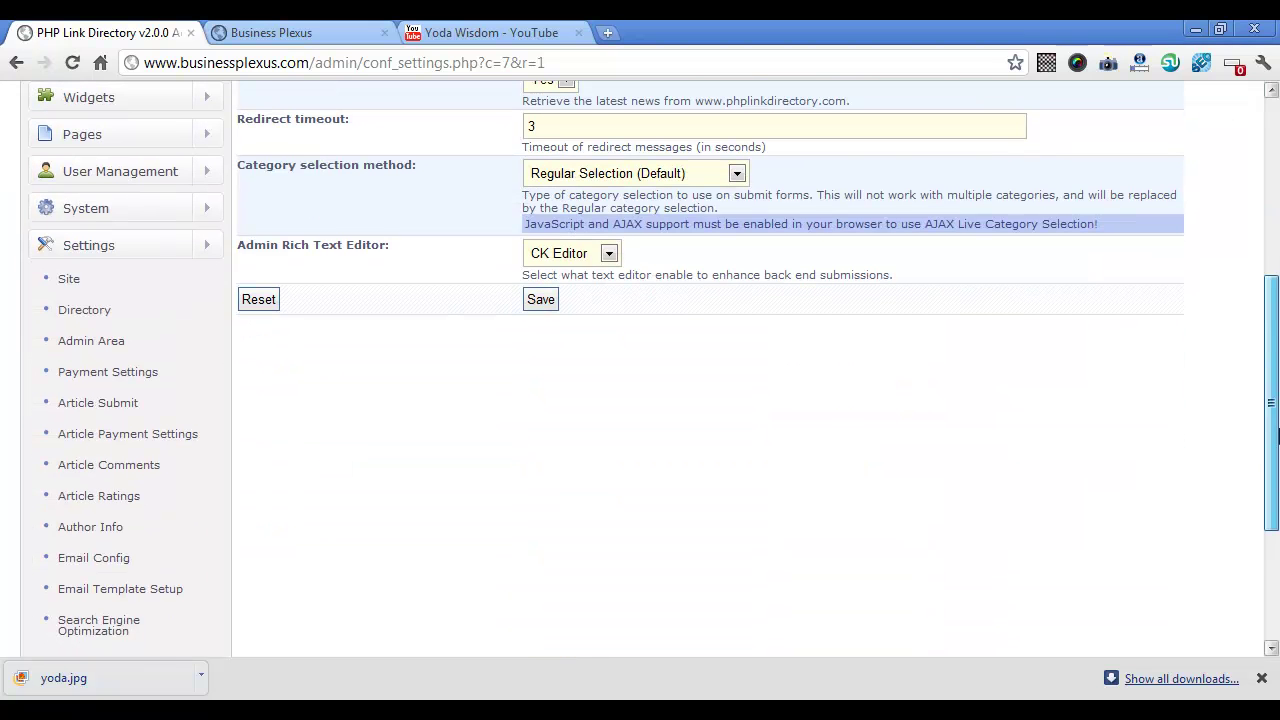
pyautogui.click(610, 255)
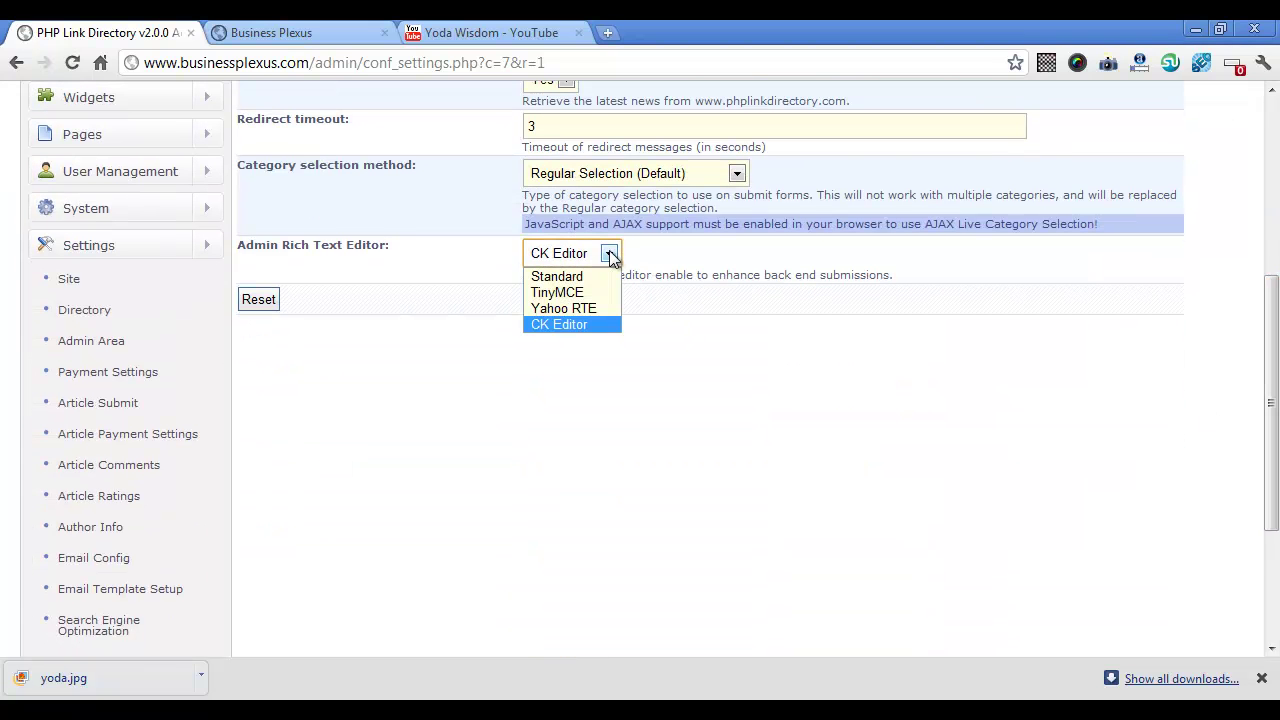
pyautogui.click(610, 255)
pyautogui.click(610, 255)
pyautogui.moveTo(1276, 369); pyautogui.dragTo(1276, 234)
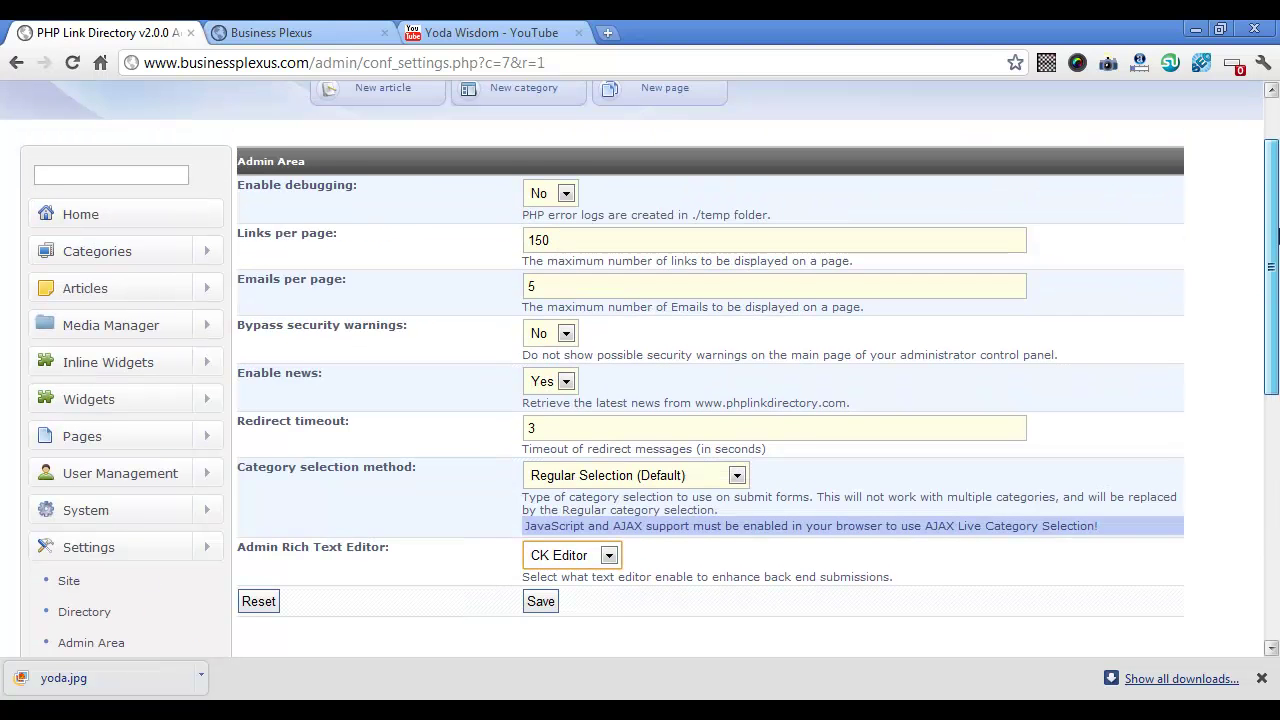
pyautogui.click(540, 601)
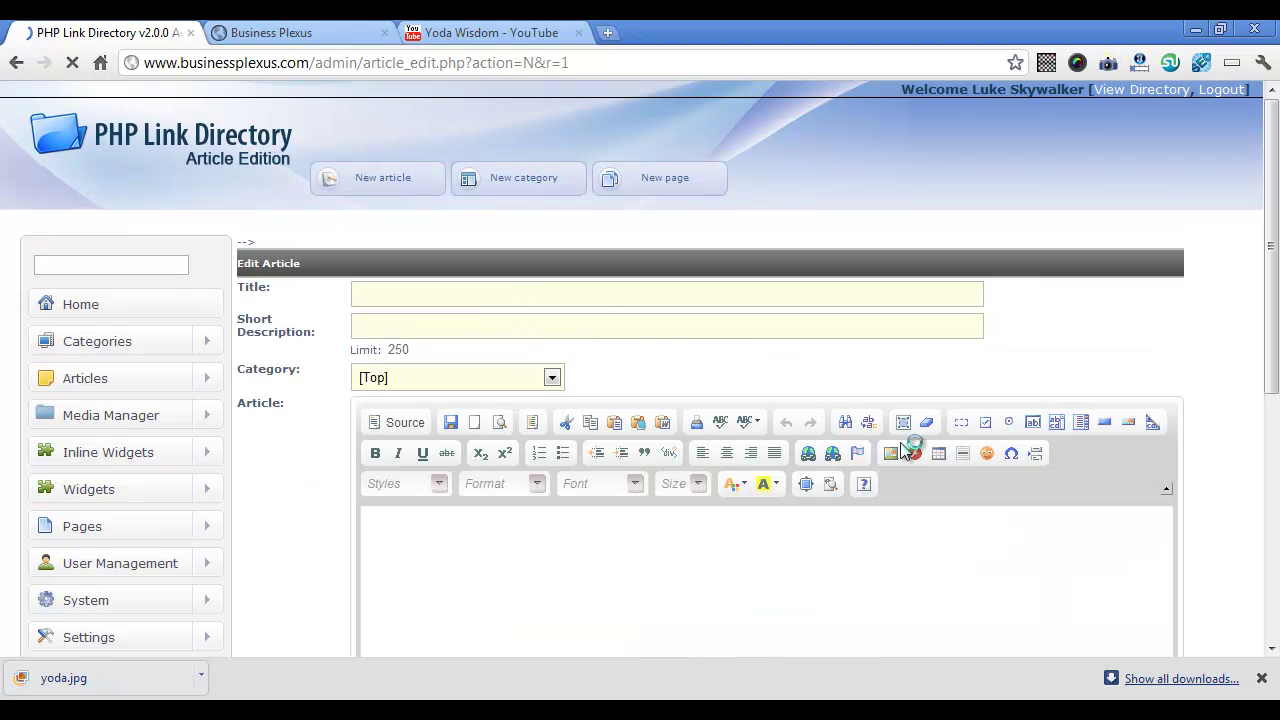
# - Enter the title 'Yoda Wisdom' and short description 'Some great sayings from Yoda'
pyautogui.click(590, 295)
pyautogui.write('Yoda Wisd')
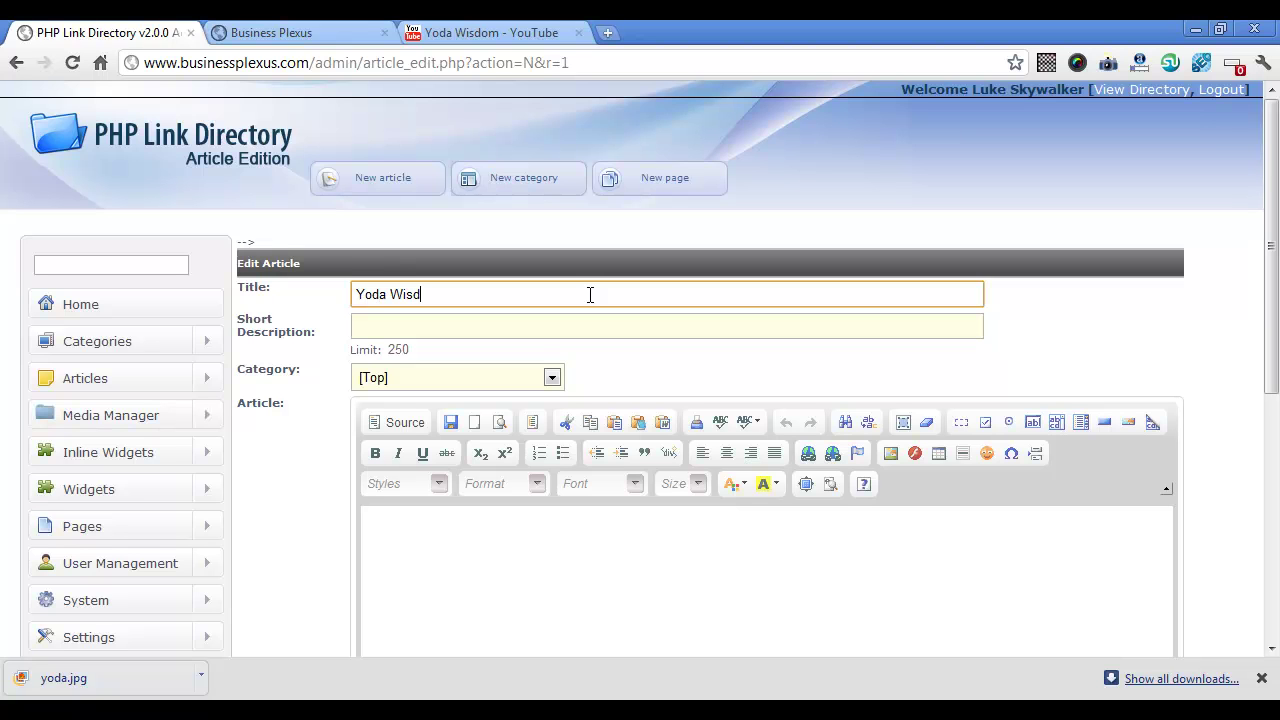
pyautogui.write('om')
pyautogui.press('Tab')
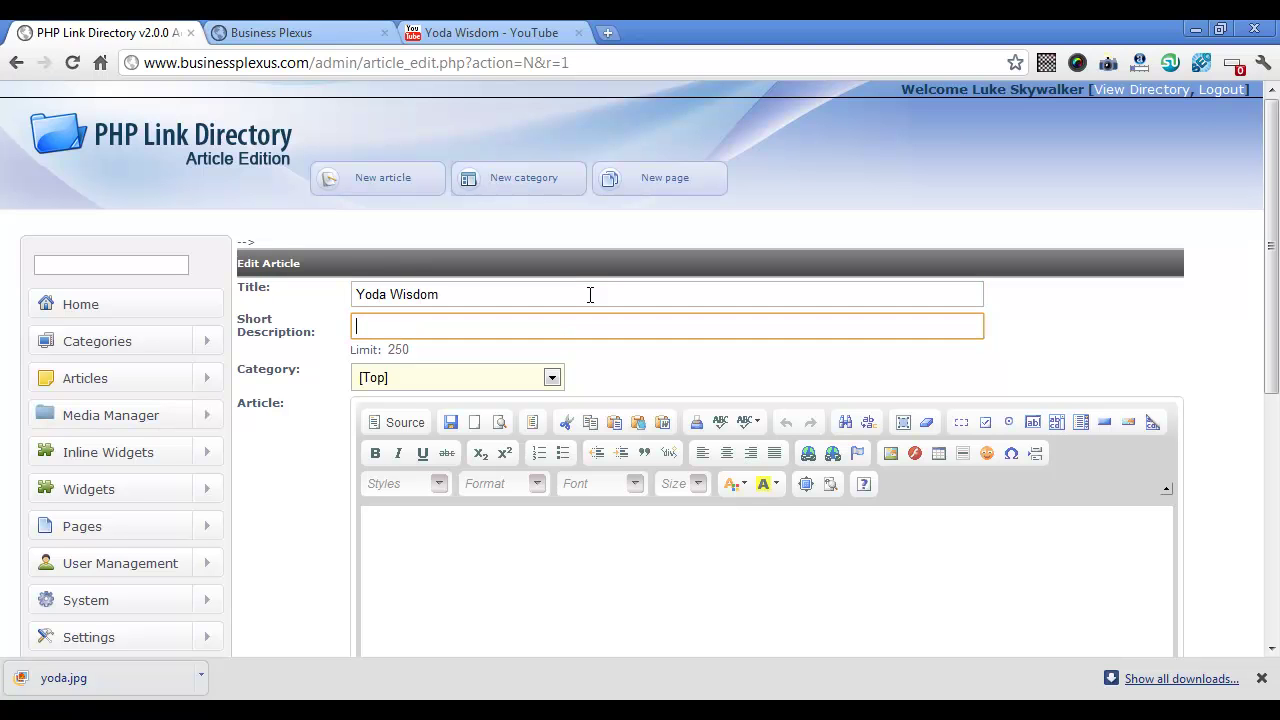
pyautogui.write('Some great saying')
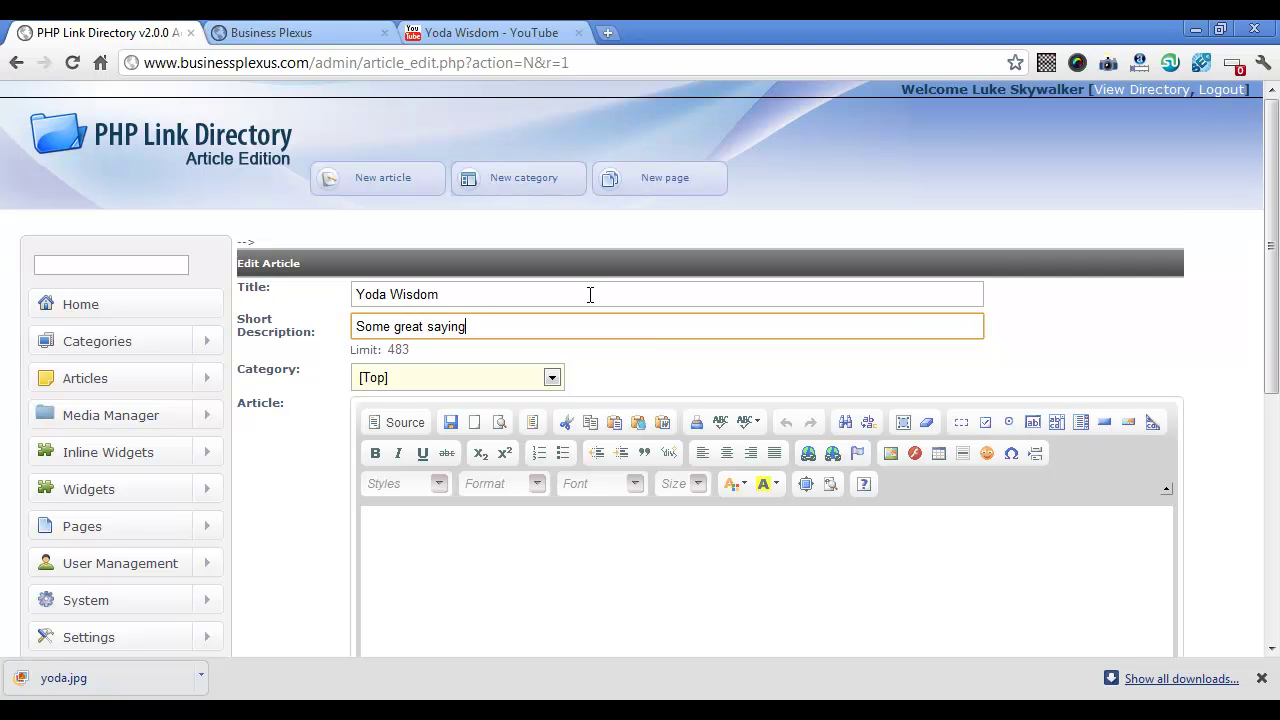
pyautogui.write('s from Yoda')
# - Copy the short description into the article body and set the category to Society
pyautogui.moveTo(582, 336); pyautogui.dragTo(242, 324)
pyautogui.hotkey('ctrl', 'c')
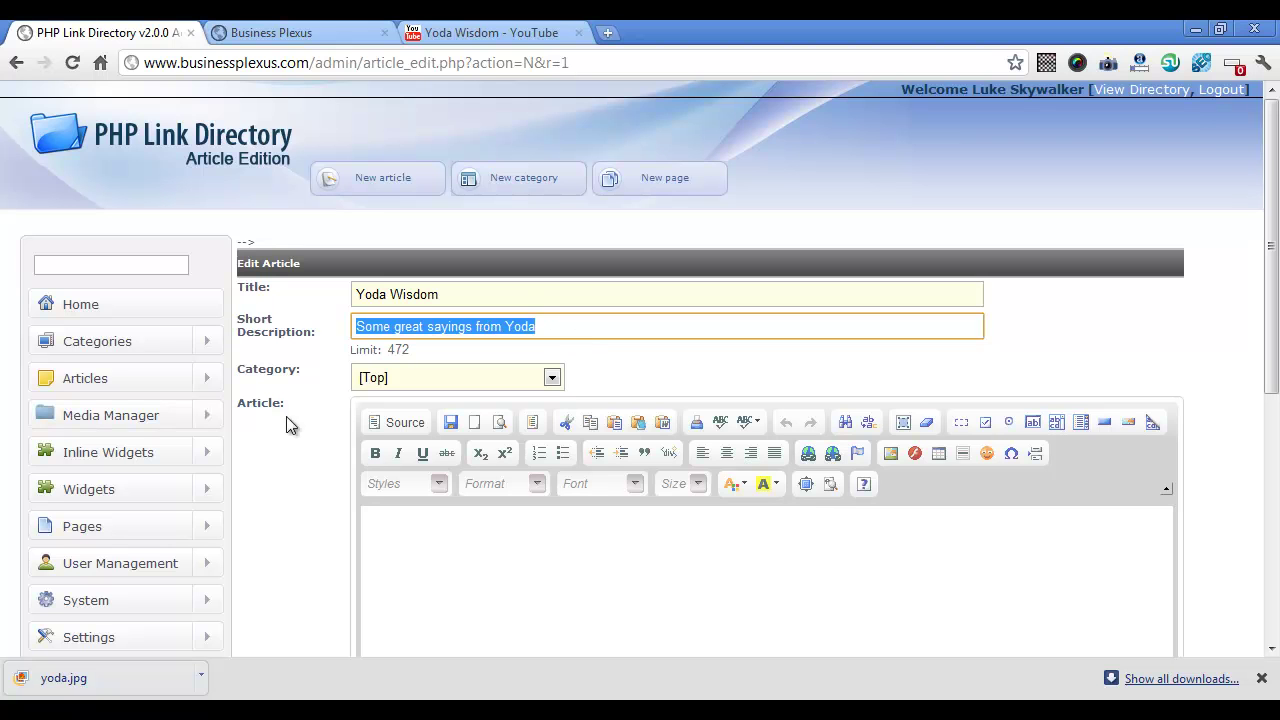
pyautogui.click(429, 585)
pyautogui.hotkey('ctrl', 'v')
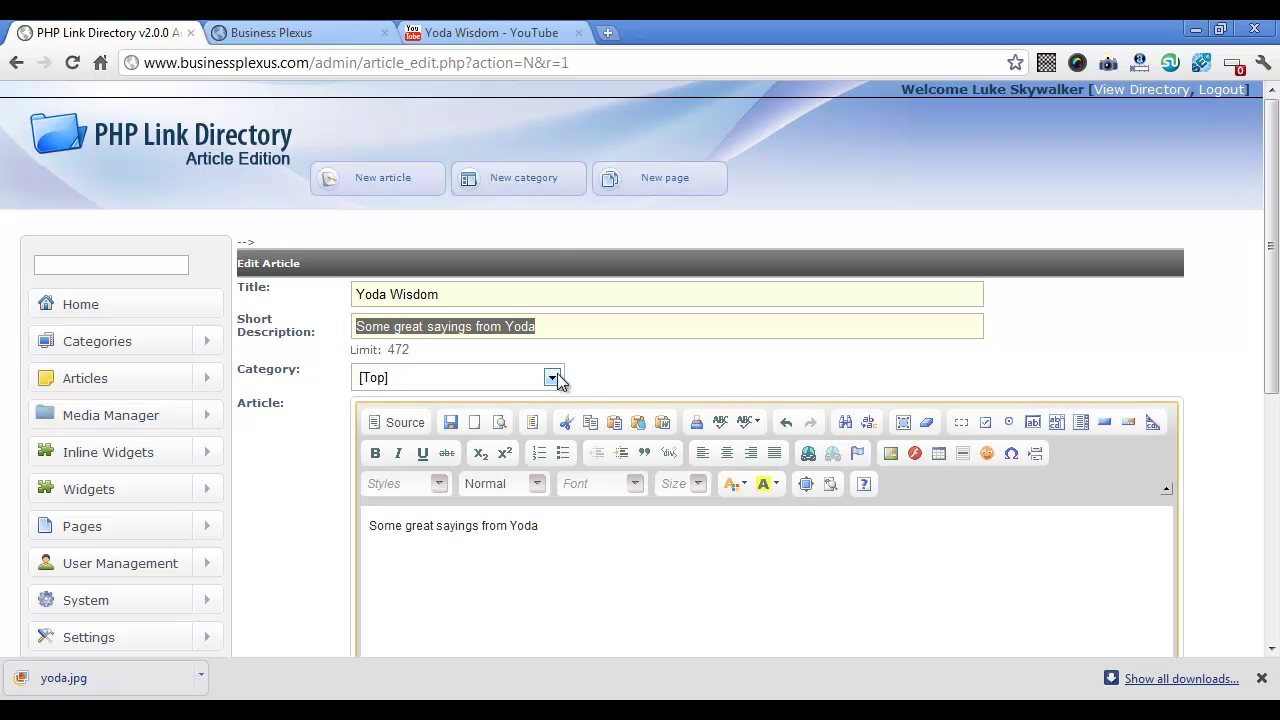
pyautogui.click(551, 379)
pyautogui.click(520, 354)
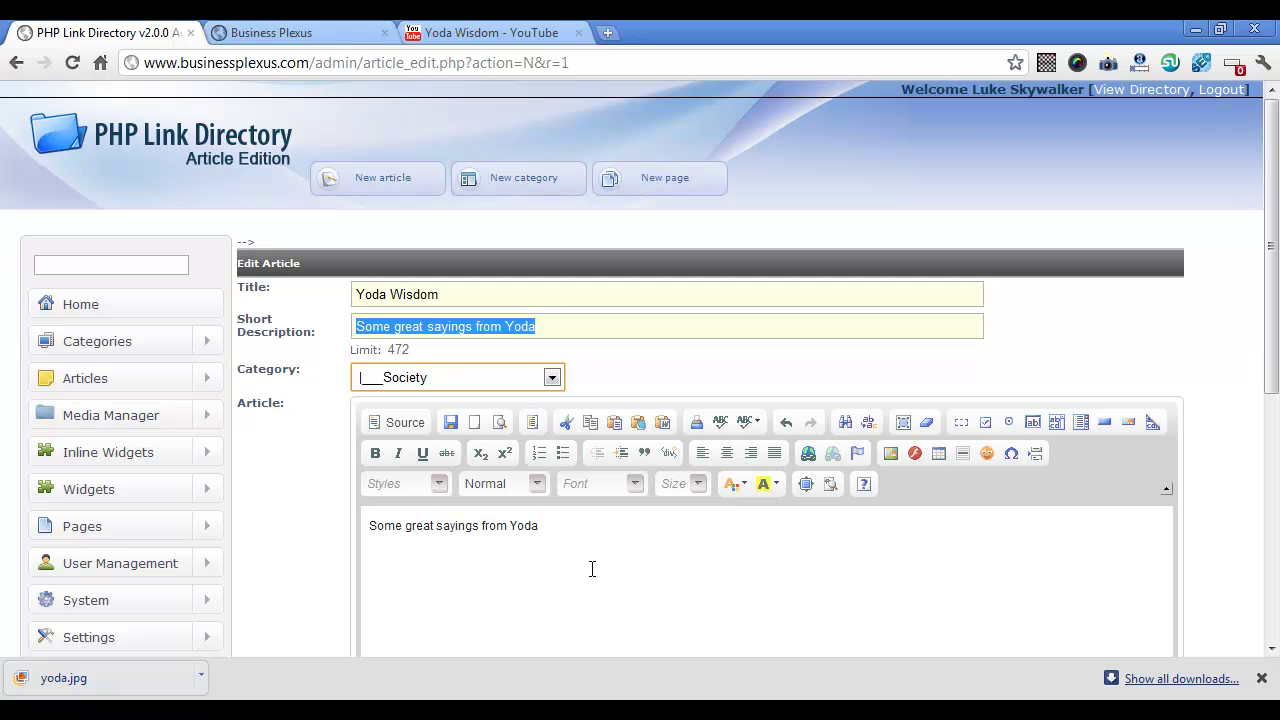
pyautogui.click(591, 521)
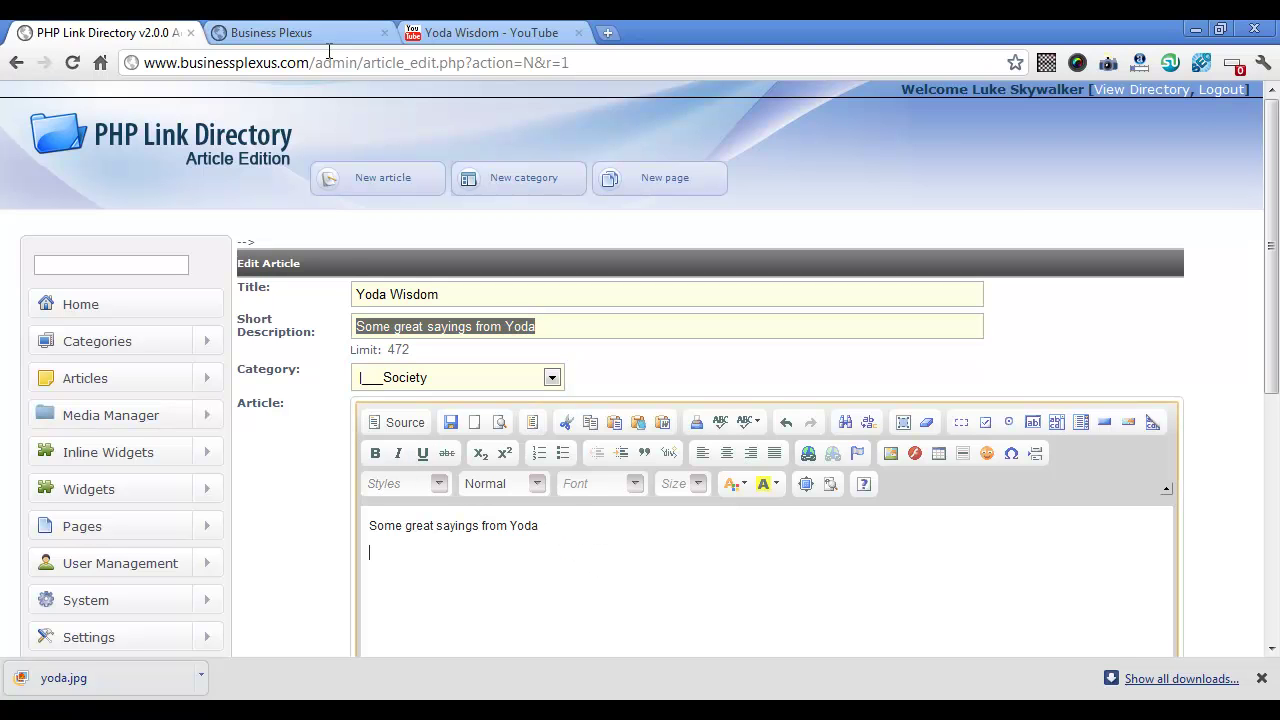
# - Copy the Yoda Wisdom YouTube video's embed code and go back to the article draft
pyautogui.click(470, 28)
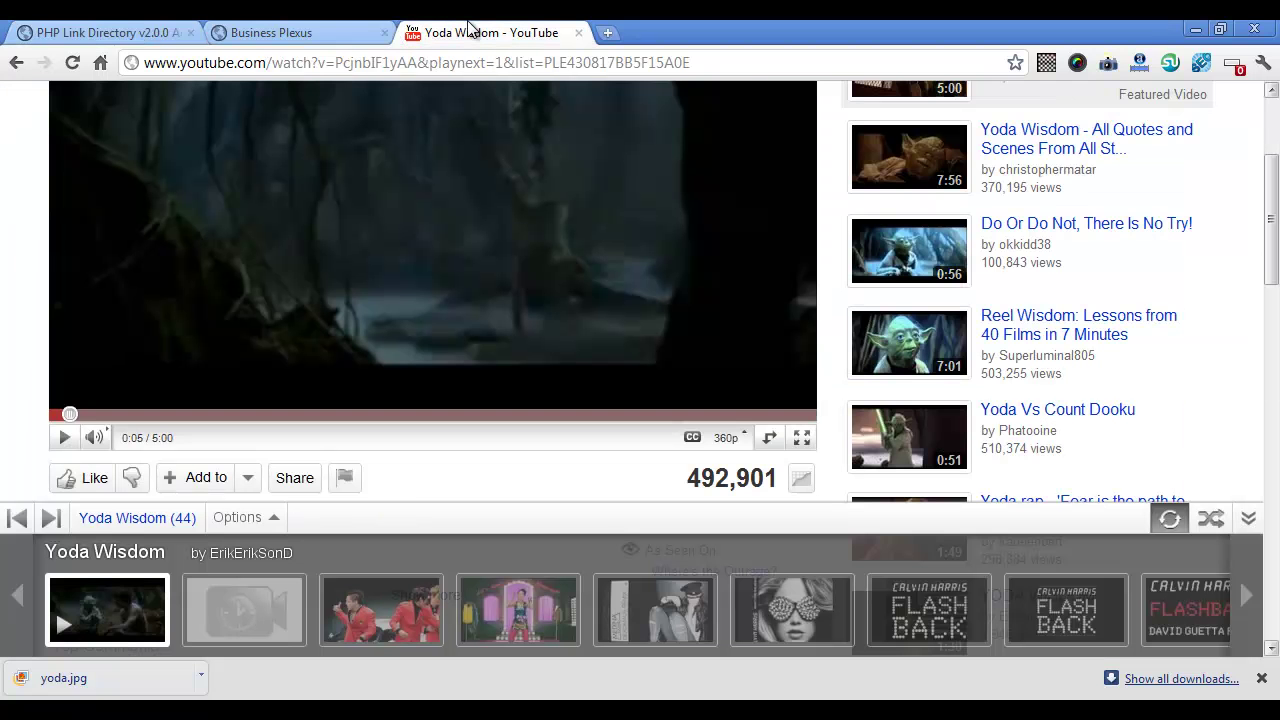
pyautogui.moveTo(1273, 222); pyautogui.dragTo(1273, 250)
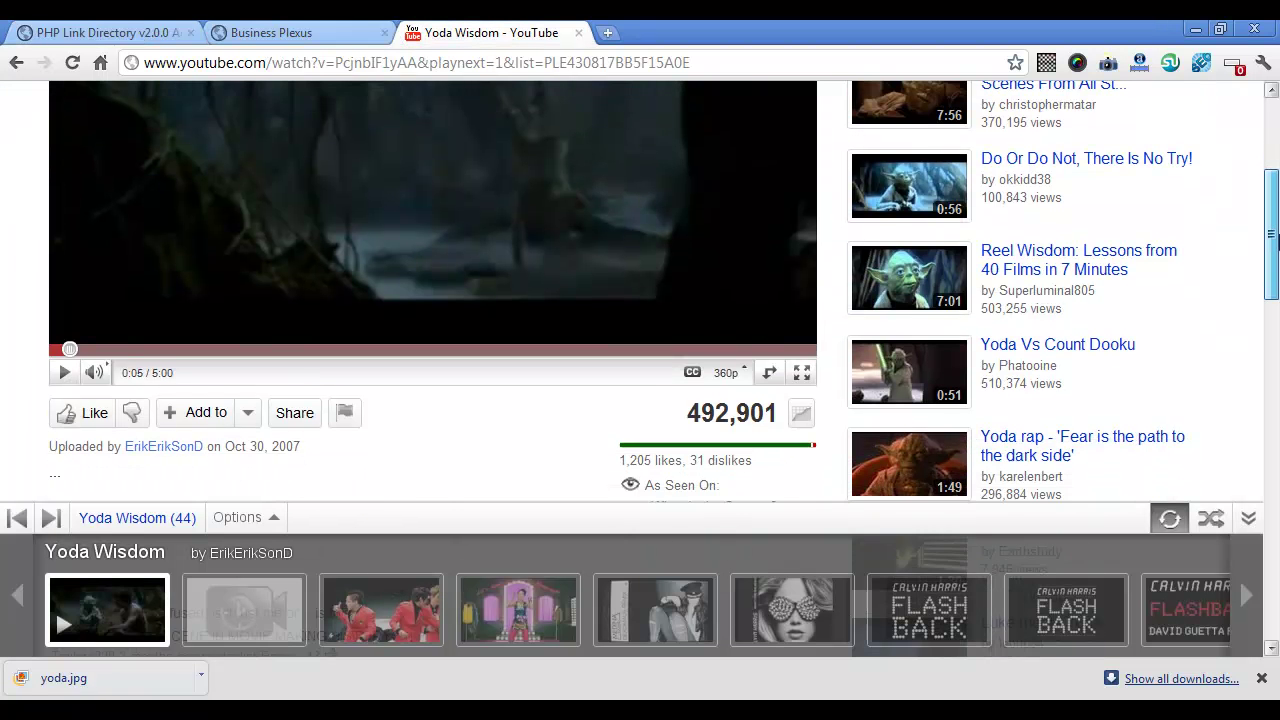
pyautogui.click(289, 364)
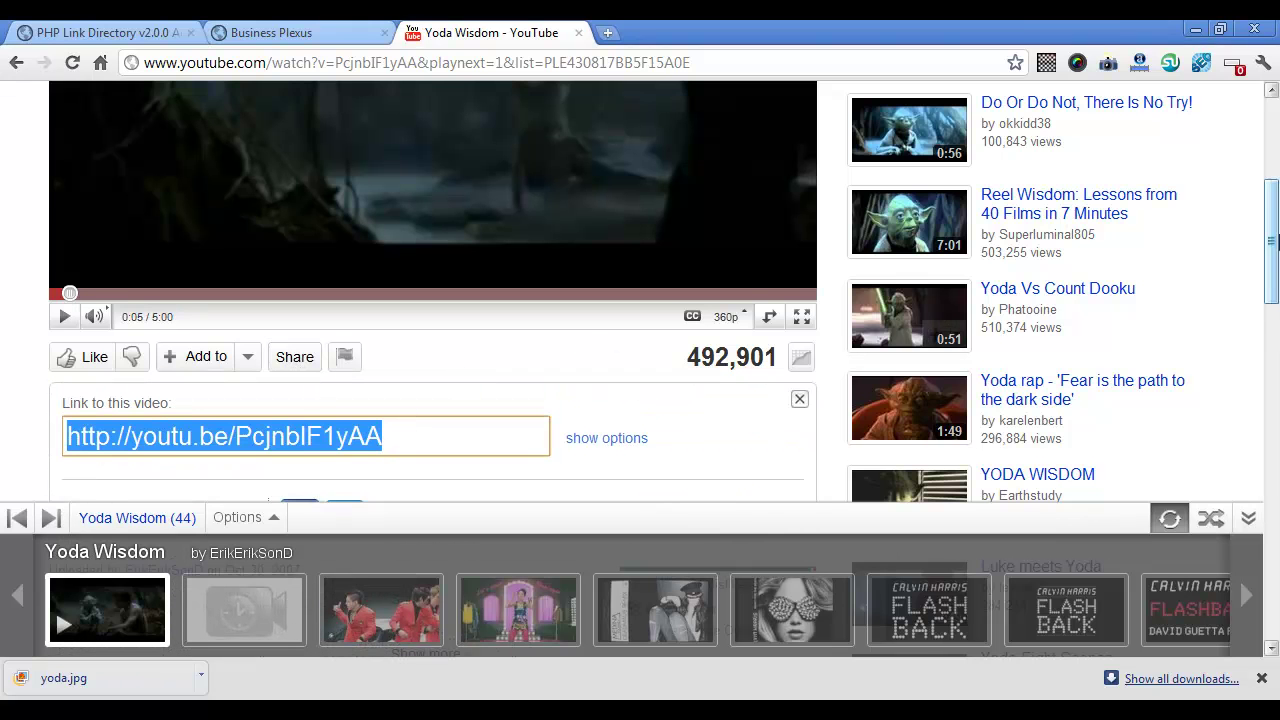
pyautogui.scroll(-3, 213, 195)
pyautogui.click(93, 180)
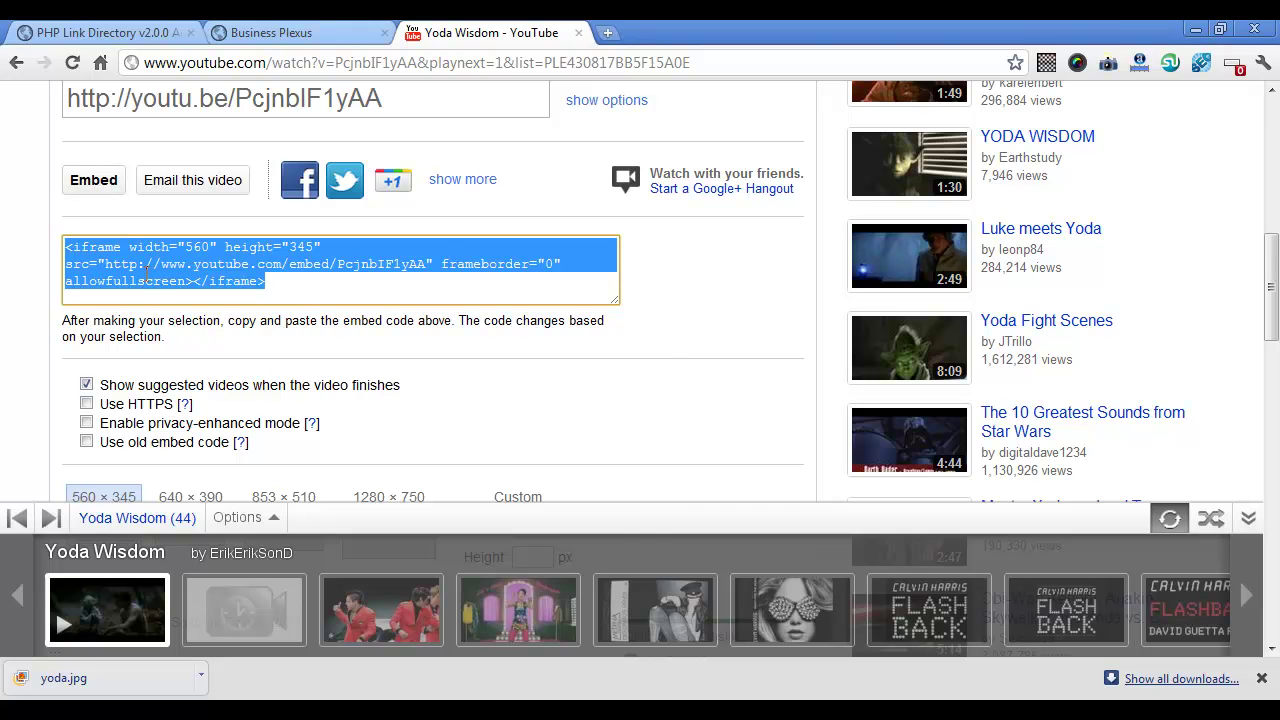
pyautogui.rightClick(147, 271)
pyautogui.click(220, 360)
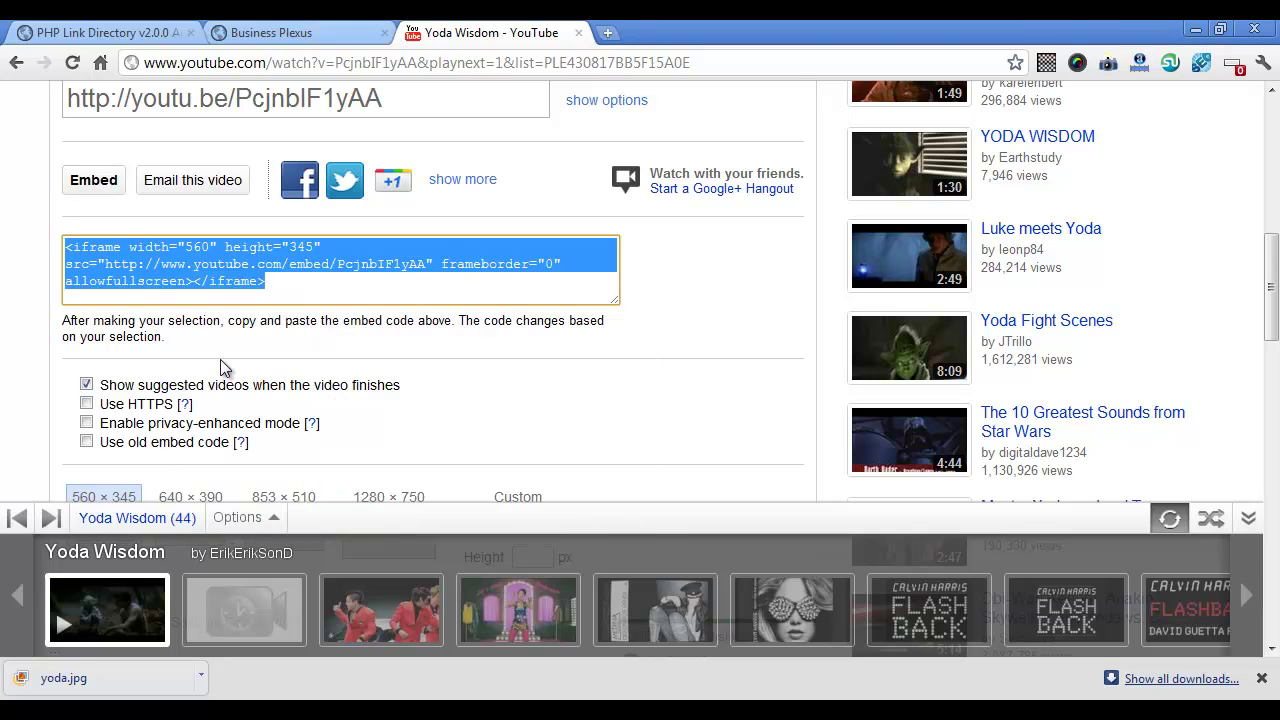
pyautogui.click(258, 32)
pyautogui.click(165, 32)
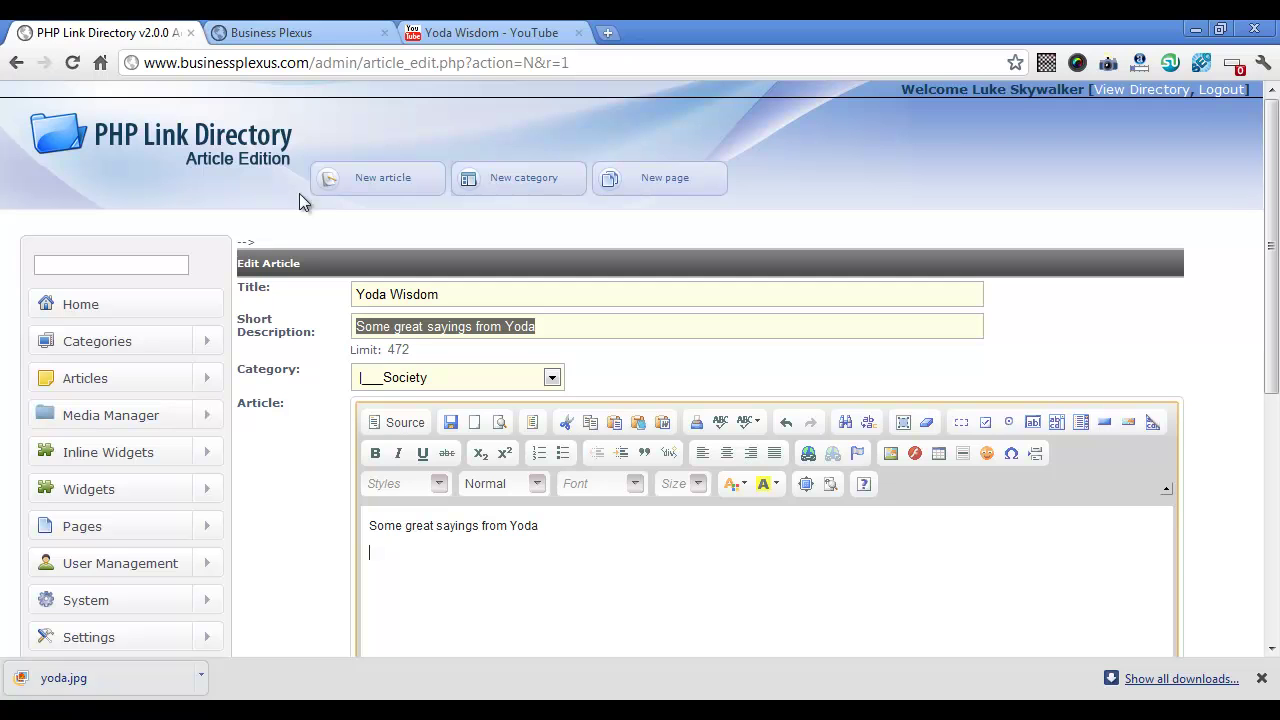
# - Paste the YouTube iframe embed code into the HTML source after the article sentence
pyautogui.click(403, 425)
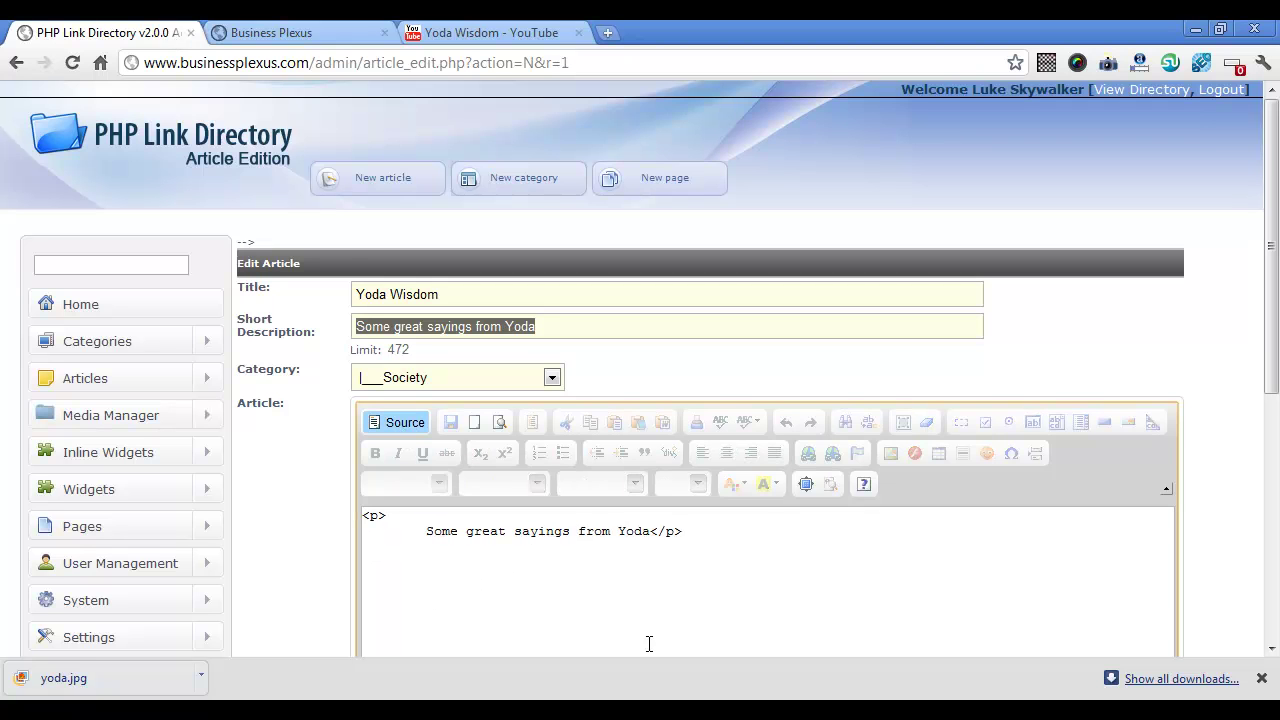
pyautogui.click(567, 584)
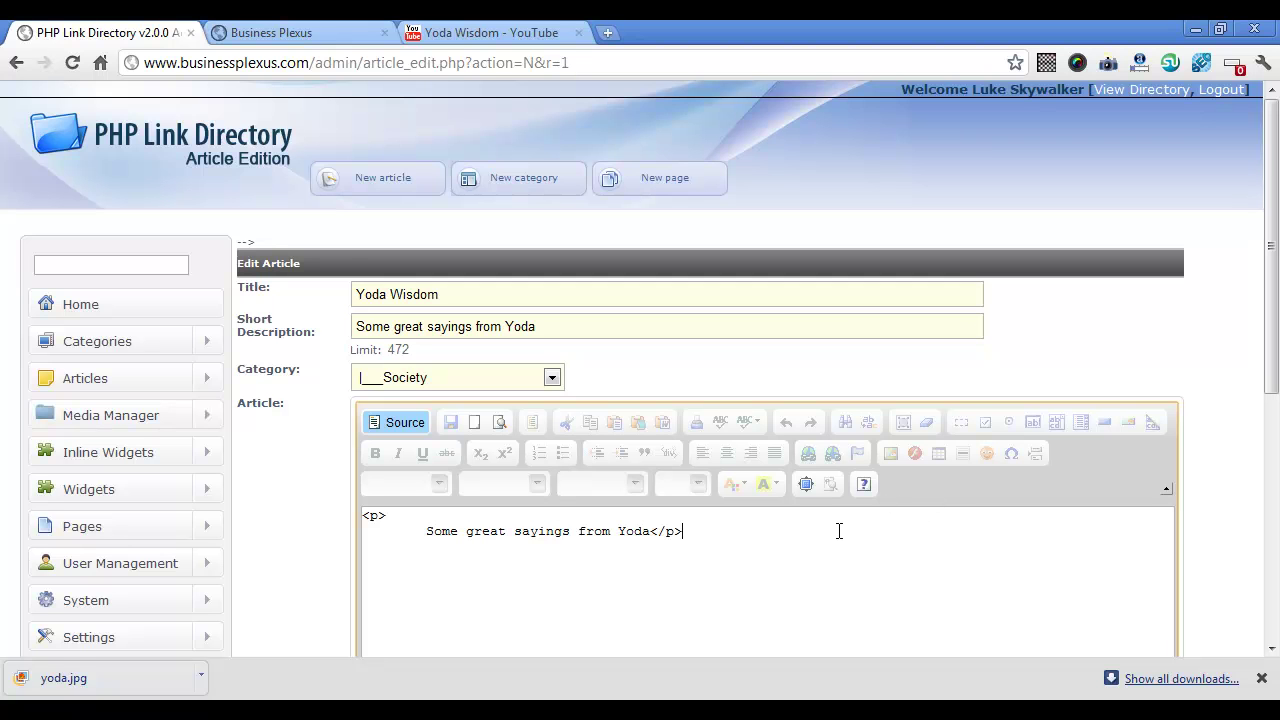
pyautogui.hotkey('ctrl', 'v')
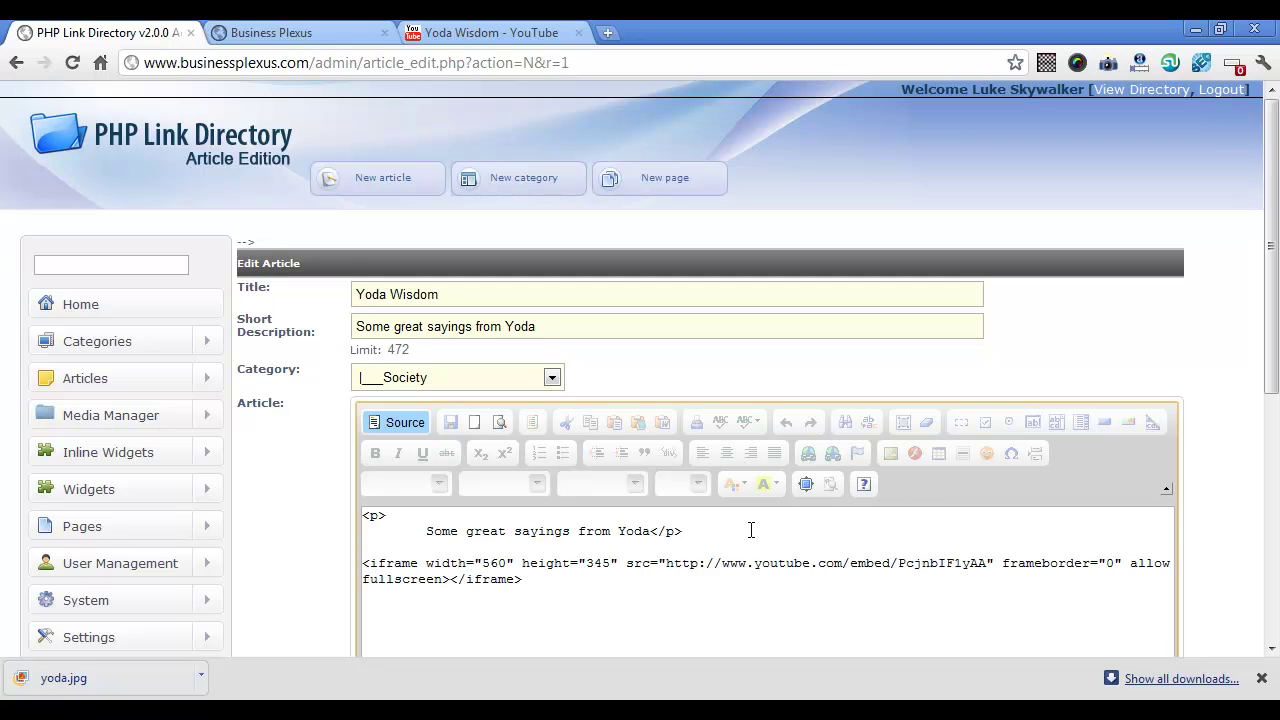
pyautogui.click(408, 421)
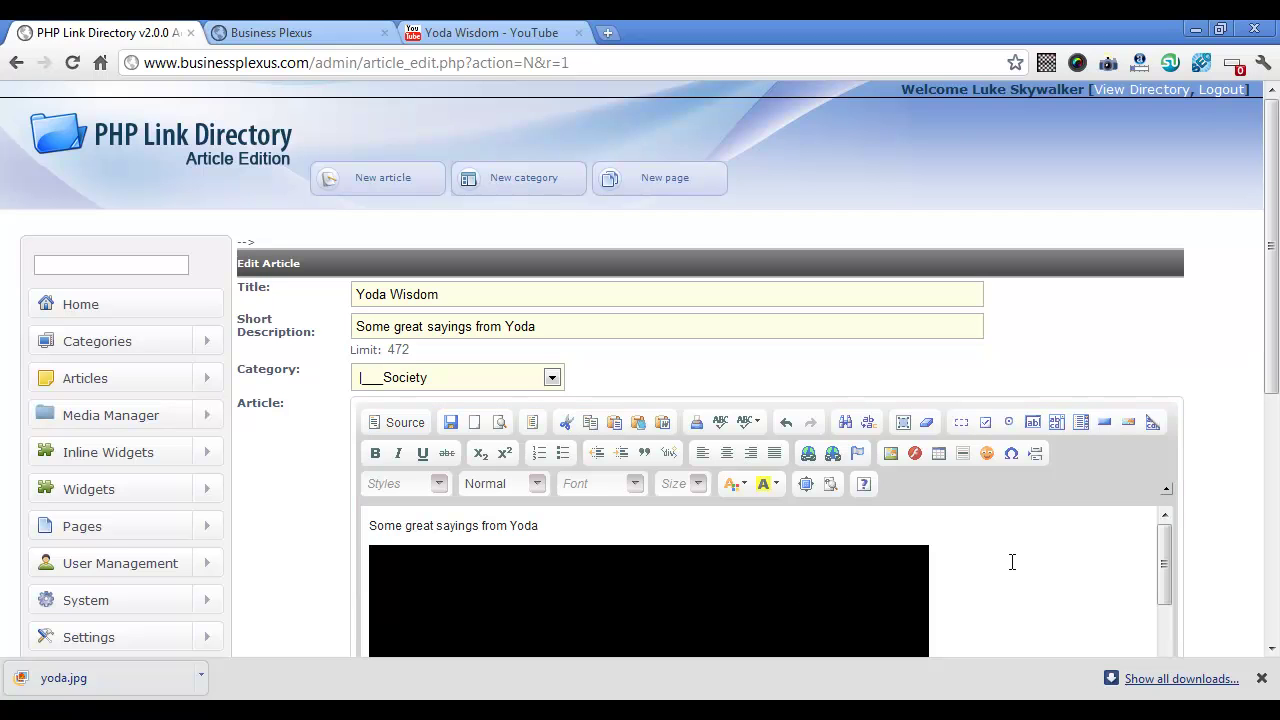
# - Save the Yoda Wisdom article and reload the public Business Plexus site
pyautogui.scroll(-1, 1277, 370)
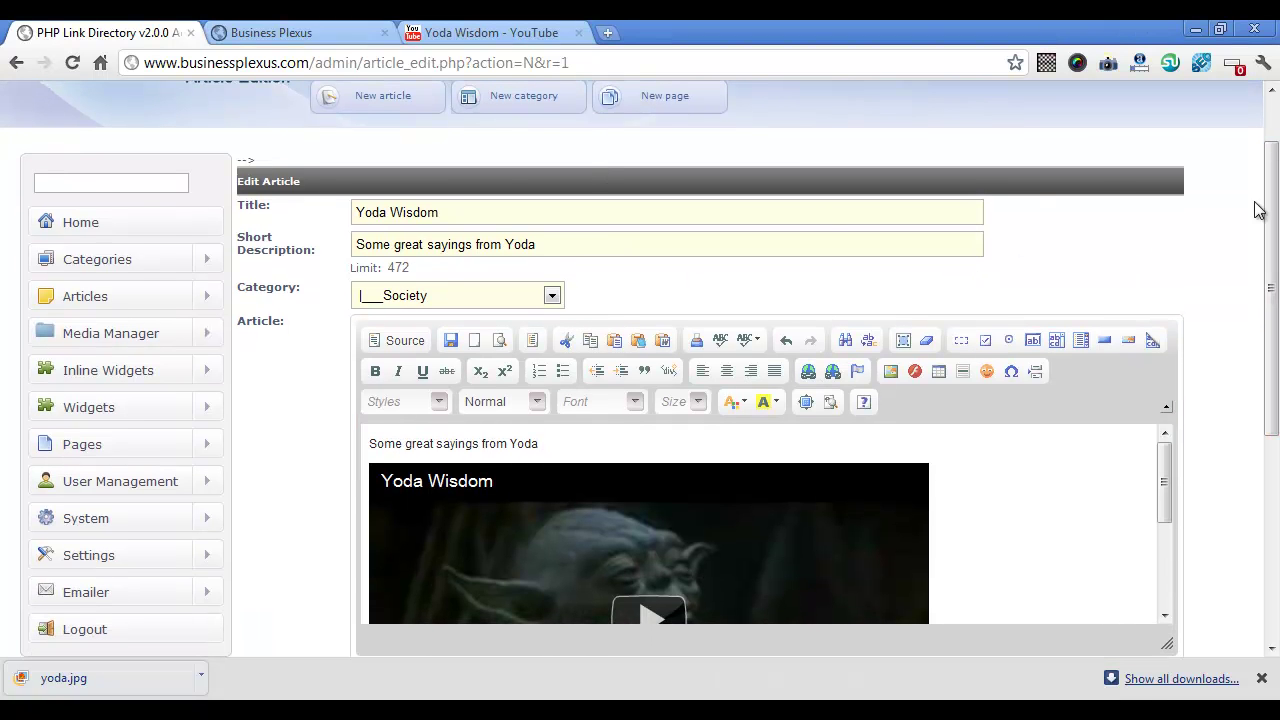
pyautogui.scroll(-5, 1277, 260)
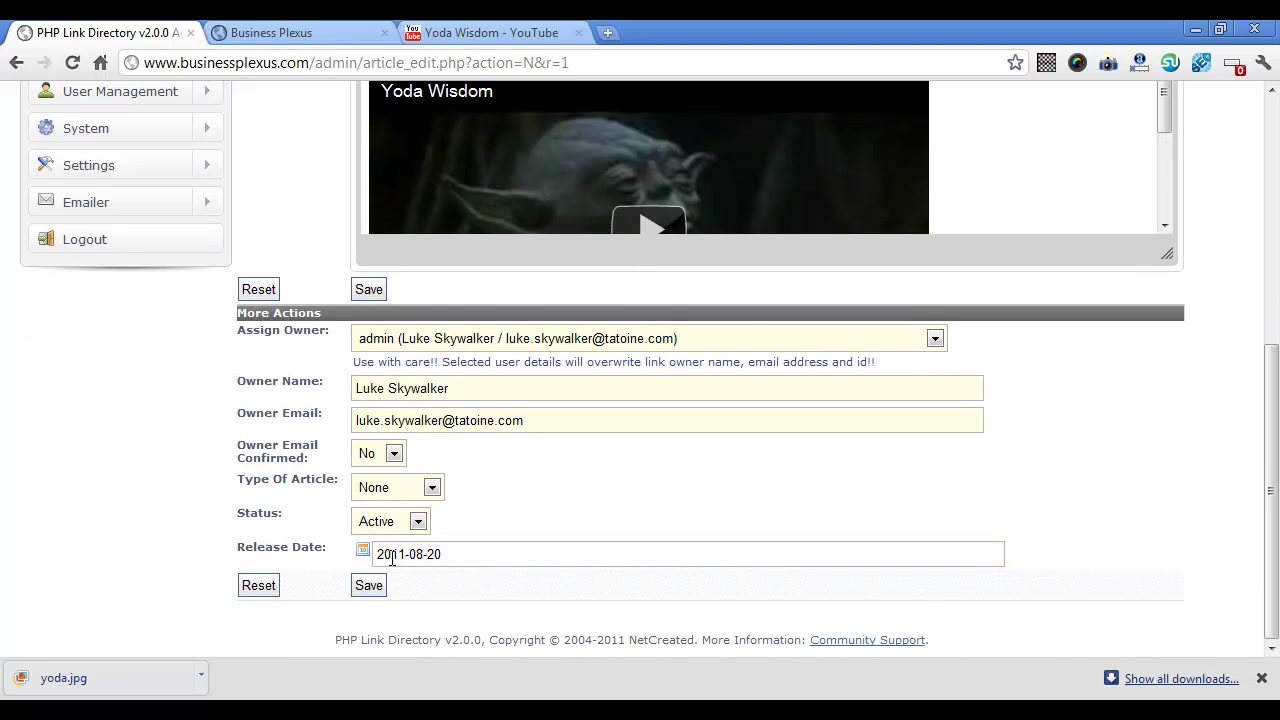
pyautogui.click(366, 588)
pyautogui.click(324, 32)
pyautogui.click(280, 148)
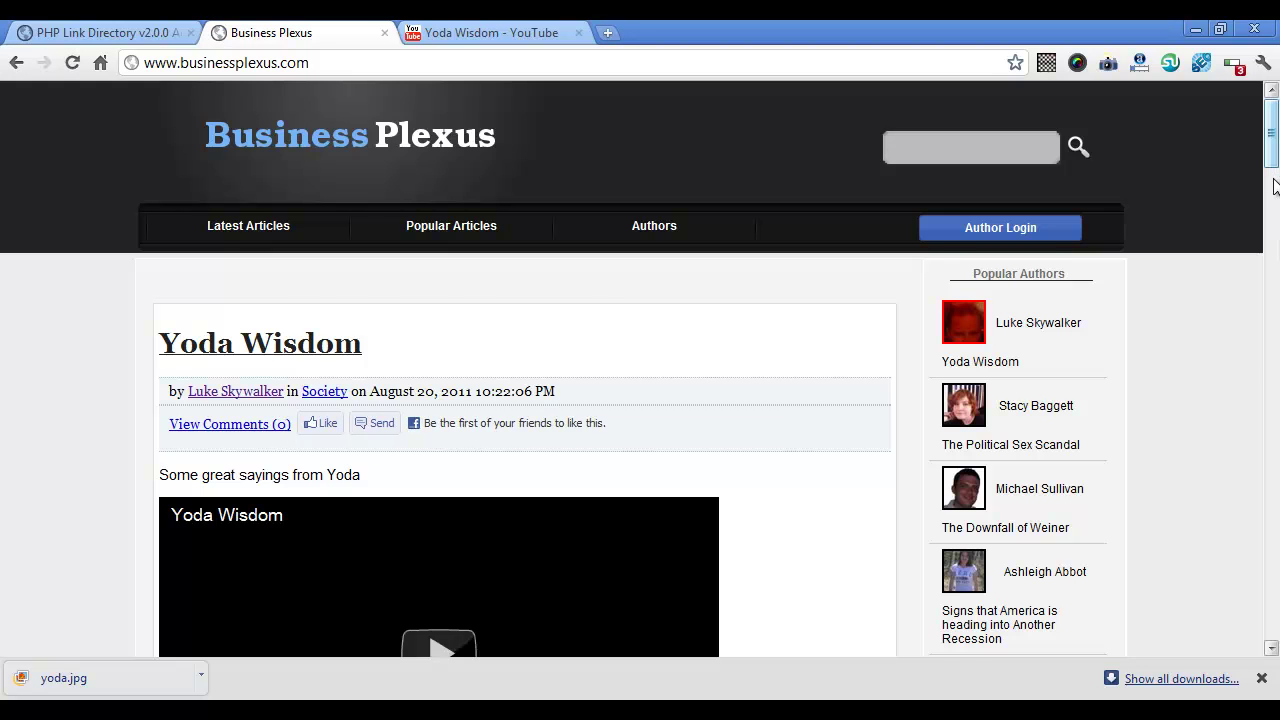
# - Scroll the refreshed Business Plexus page to view the published Yoda Wisdom video article
pyautogui.scroll(-3, 1274, 200)
pyautogui.moveTo(1274, 200)
pyautogui.mouseDown()
pyautogui.moveTo(1274, 178)
pyautogui.moveTo(1274, 230)
pyautogui.moveTo(1272, 110)
pyautogui.mouseUp()
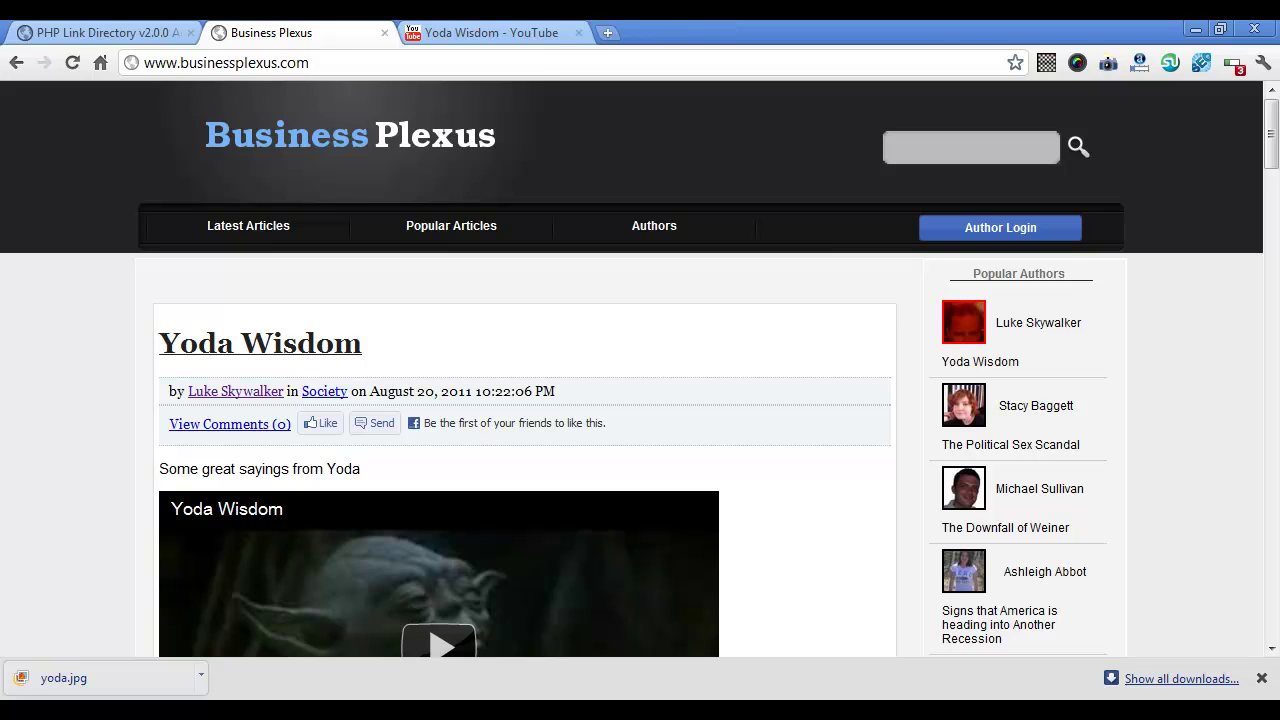
pyautogui.click(105, 32)
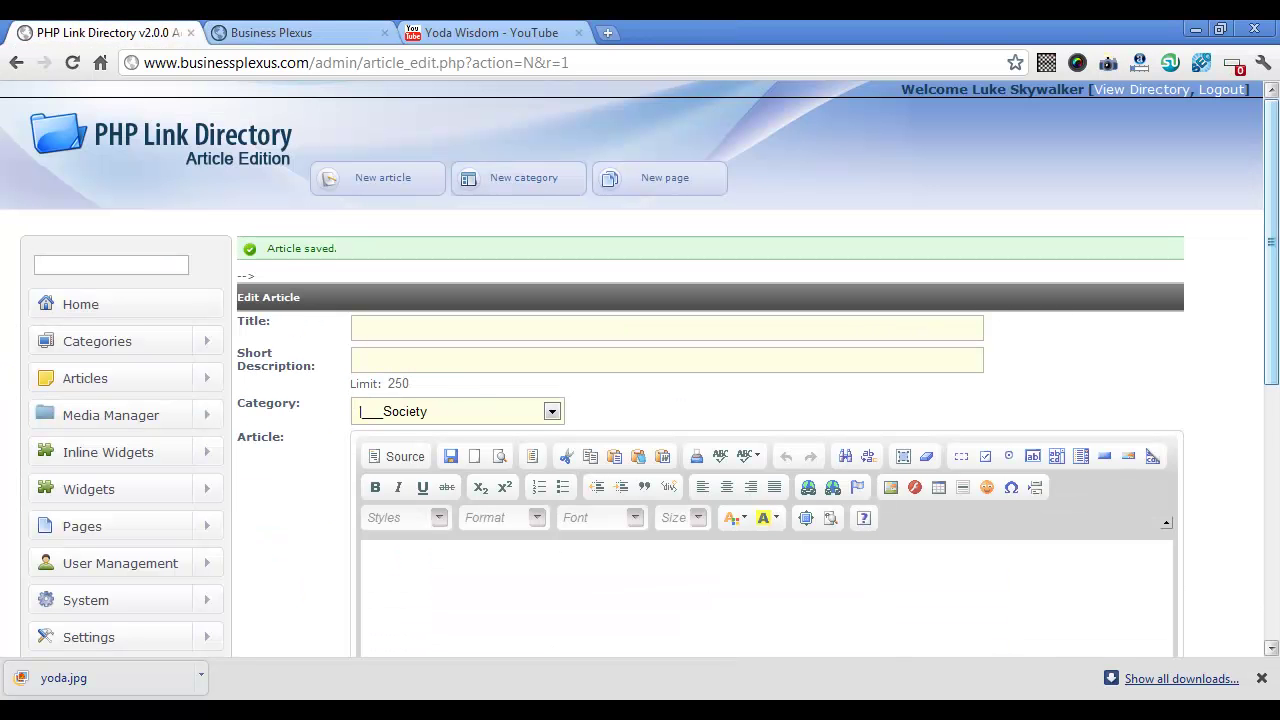
# - Set the Admin Area's Admin Rich Text Editor to TinyMCE and save the settings
pyautogui.scroll(-3, 309, 417)
pyautogui.scroll(-1, 309, 417)
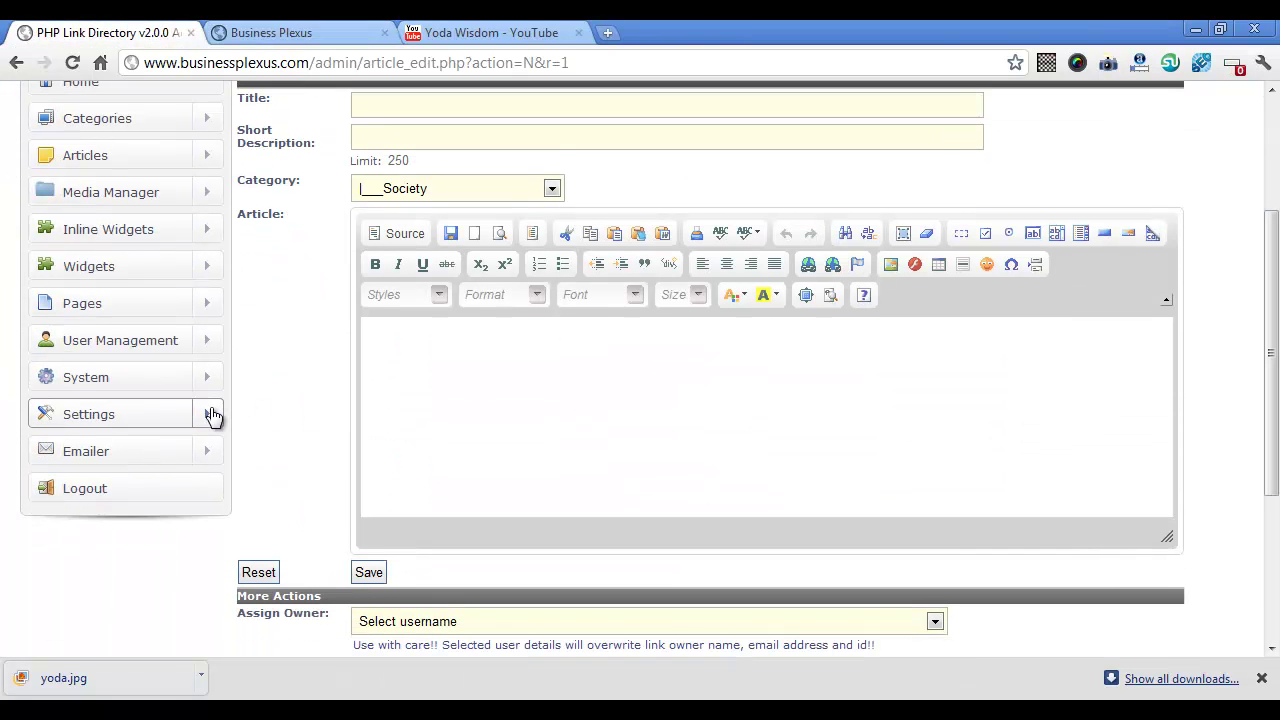
pyautogui.click(212, 414)
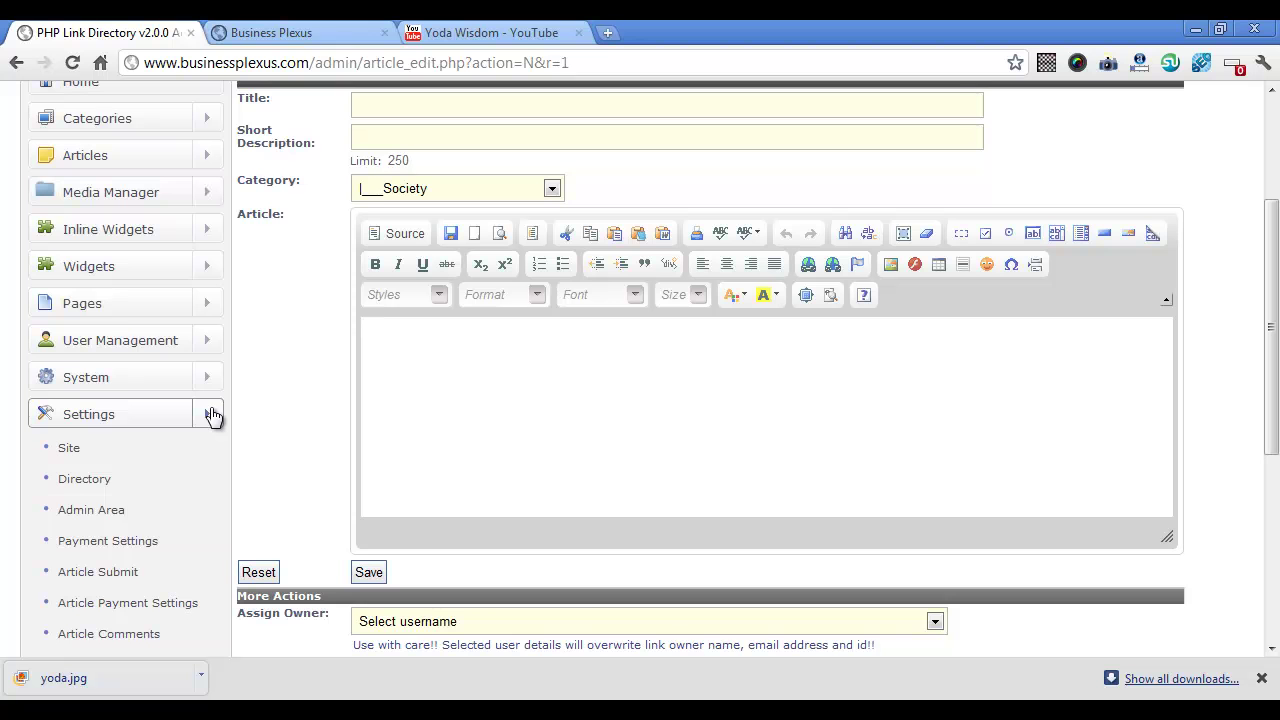
pyautogui.click(98, 512)
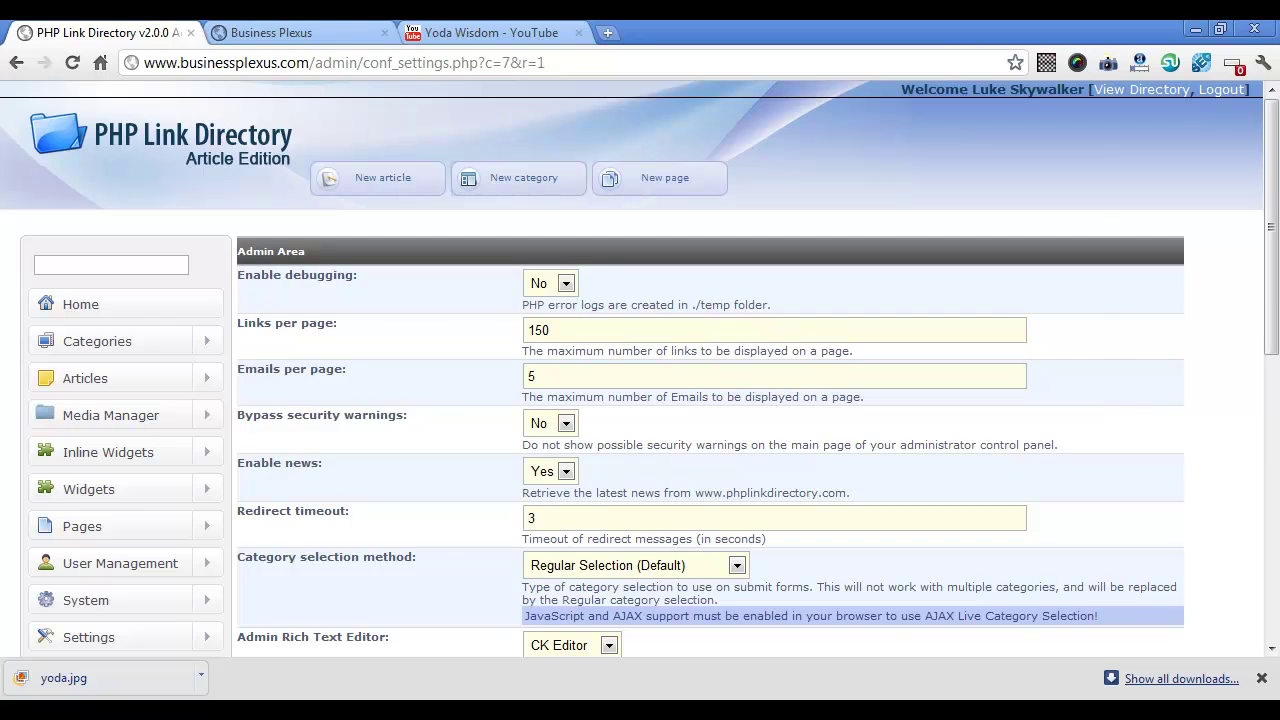
pyautogui.scroll(-1, 585, 405)
pyautogui.scroll(-1, 585, 405)
pyautogui.click(584, 402)
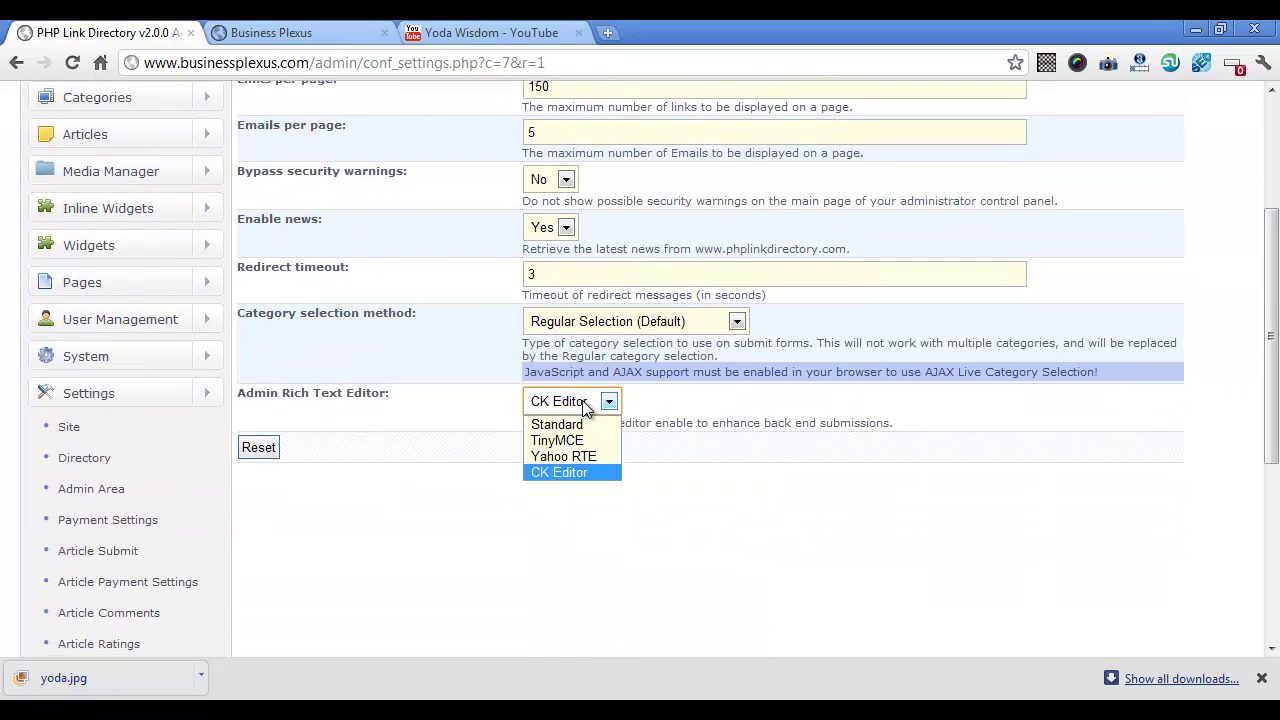
pyautogui.click(575, 441)
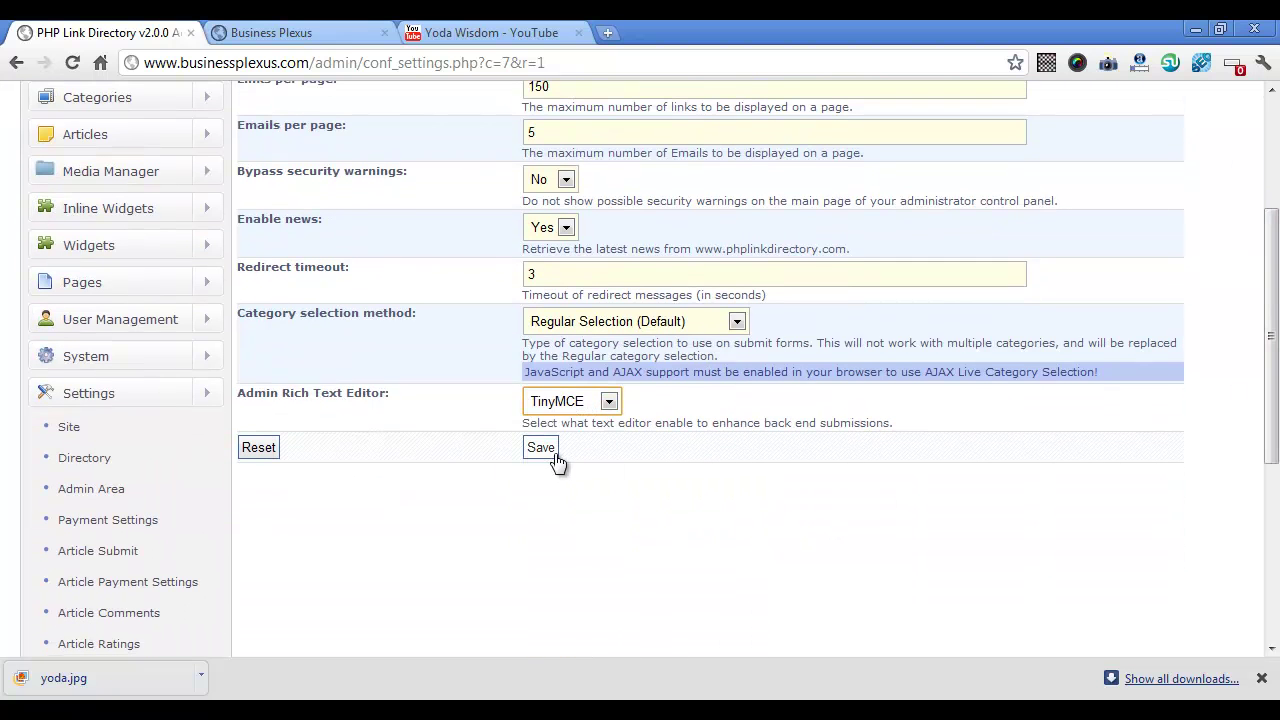
pyautogui.click(556, 456)
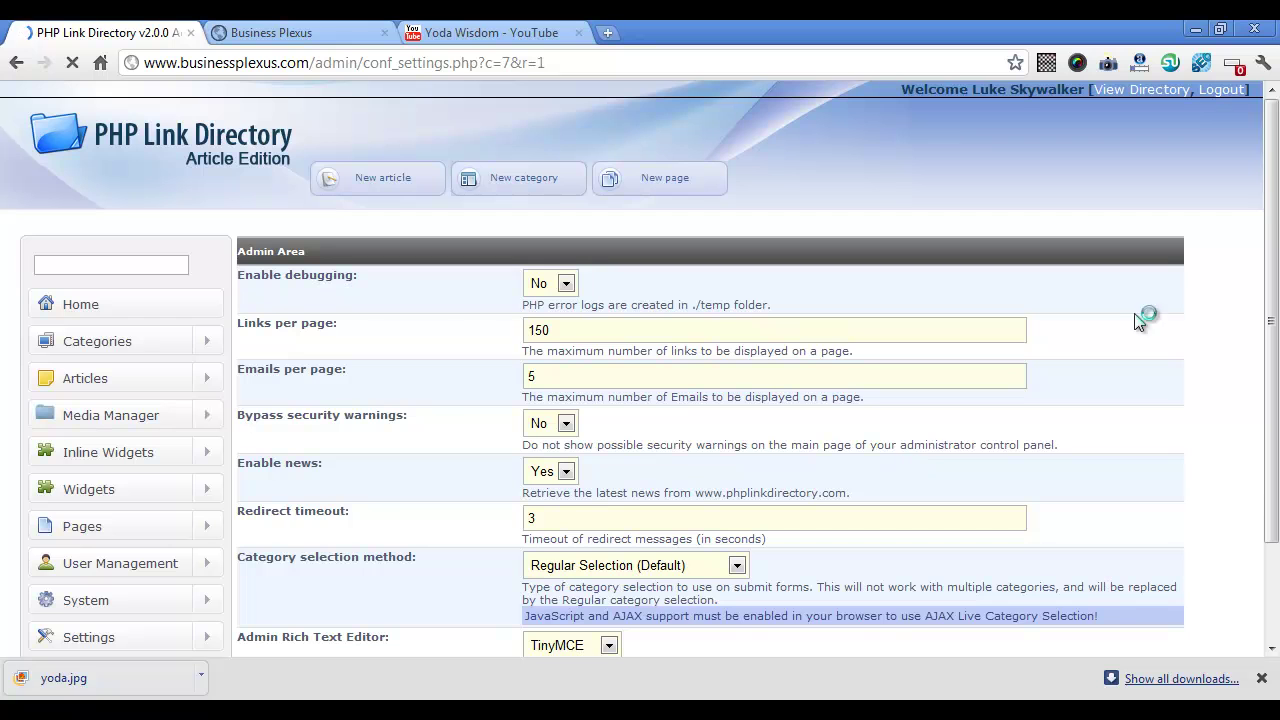
# - Create a new article titled 'Yoda Picture', described 'look at yoda', in category Society
pyautogui.click(350, 187)
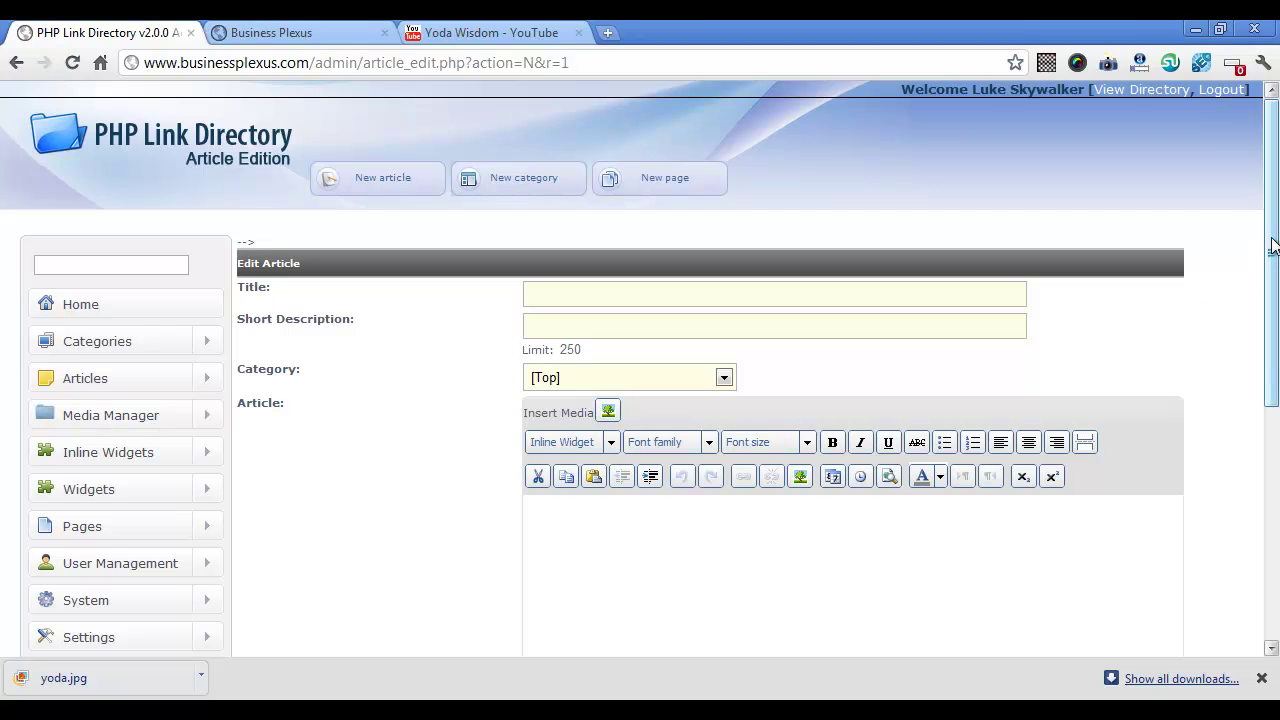
pyautogui.moveTo(1273, 245); pyautogui.dragTo(1275, 295)
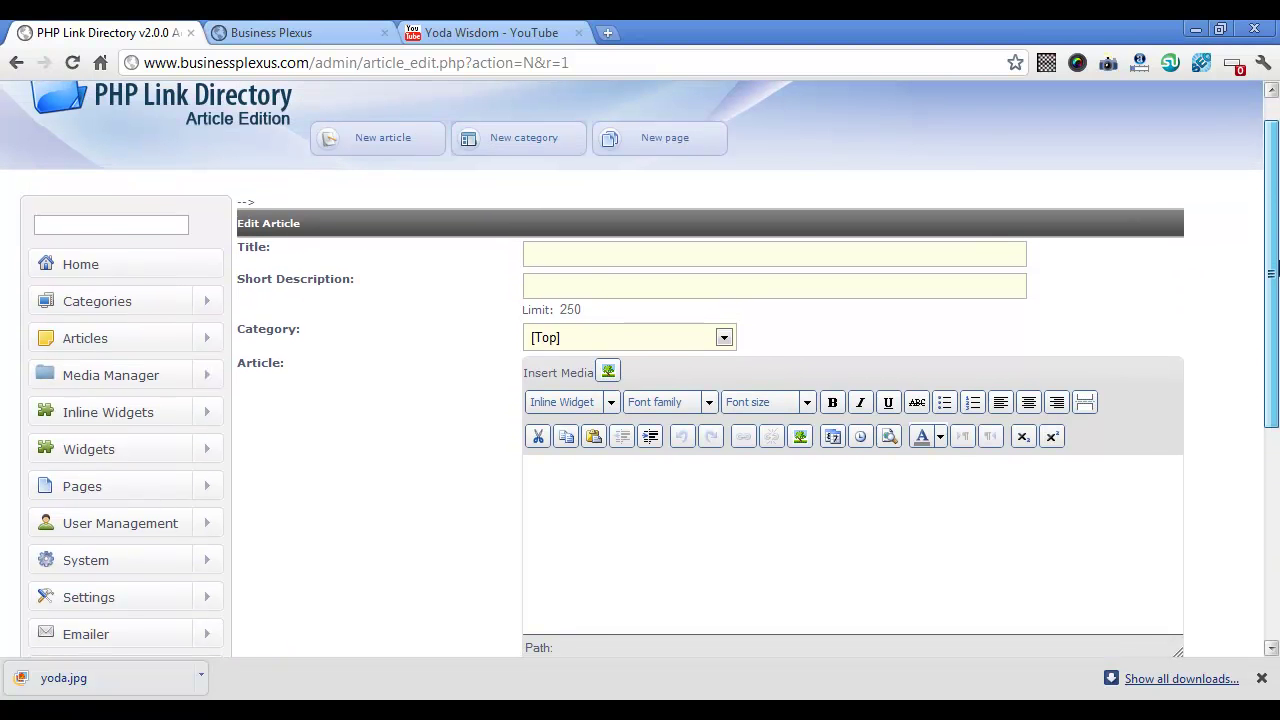
pyautogui.moveTo(1272, 270); pyautogui.dragTo(1272, 279)
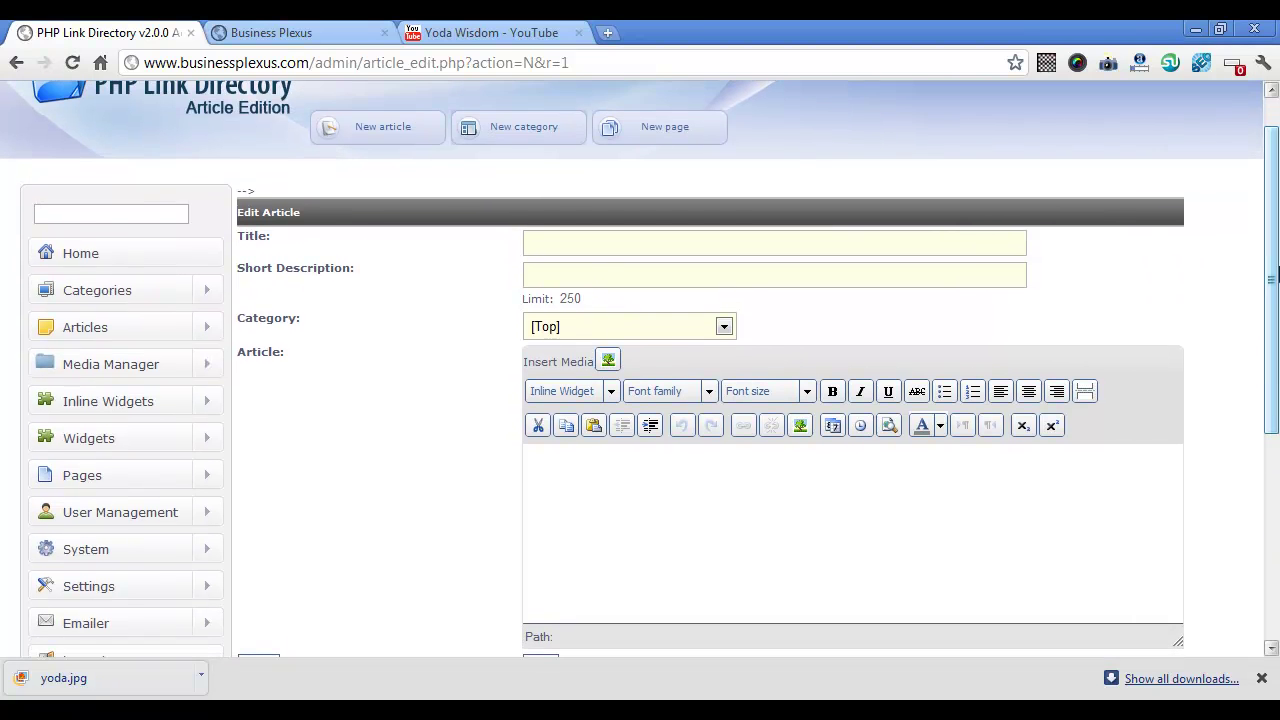
pyautogui.click(724, 239)
pyautogui.write('oda Pi')
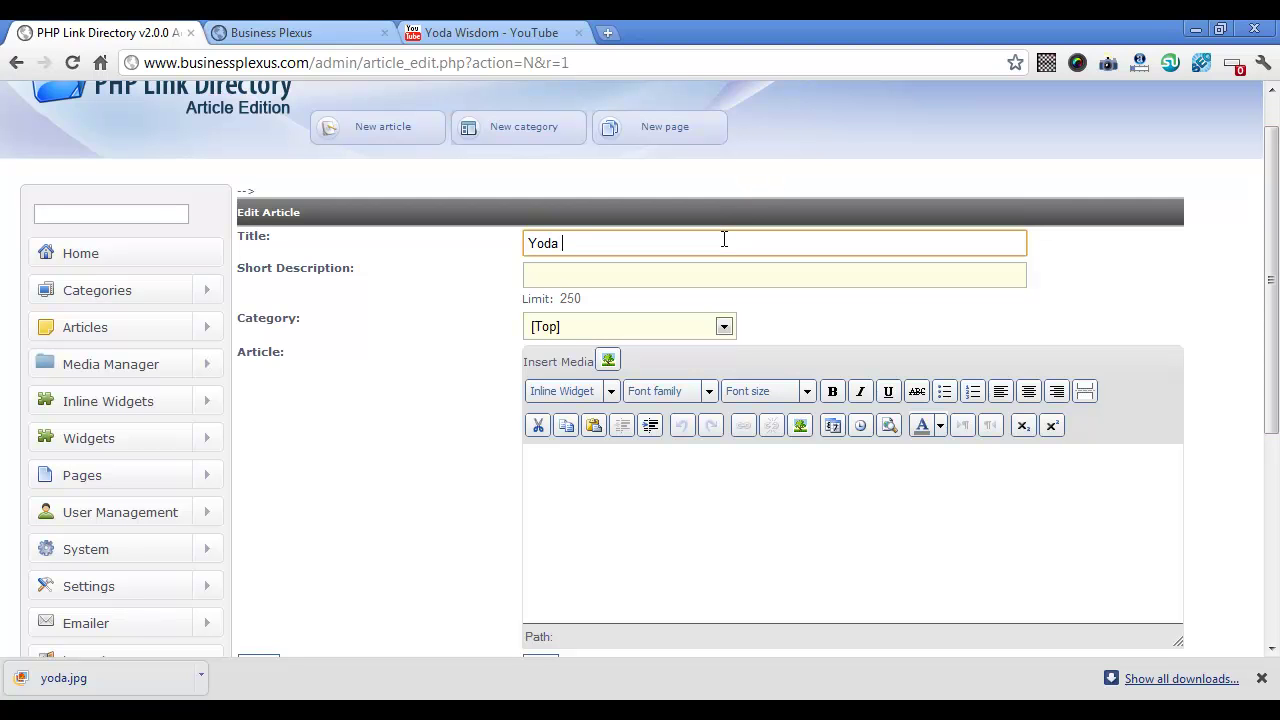
pyautogui.write('cture')
pyautogui.click(700, 277)
pyautogui.write('look at ')
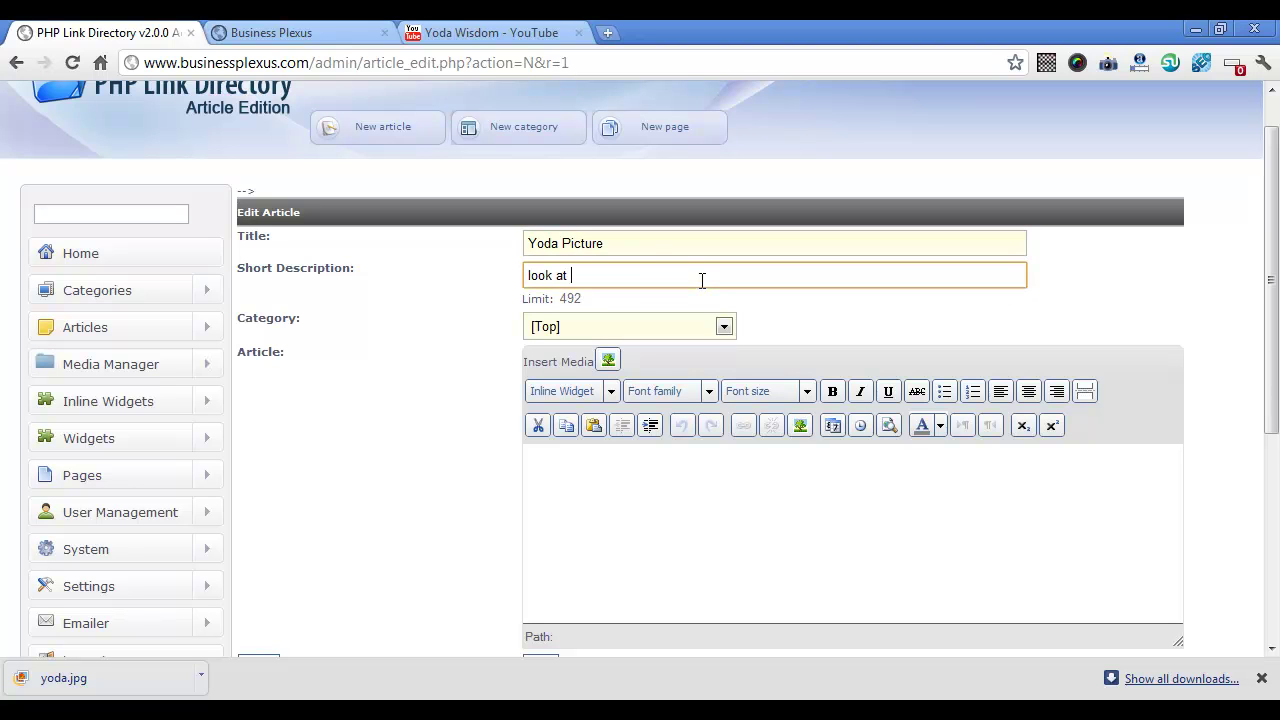
pyautogui.write('yoda')
pyautogui.click(687, 314)
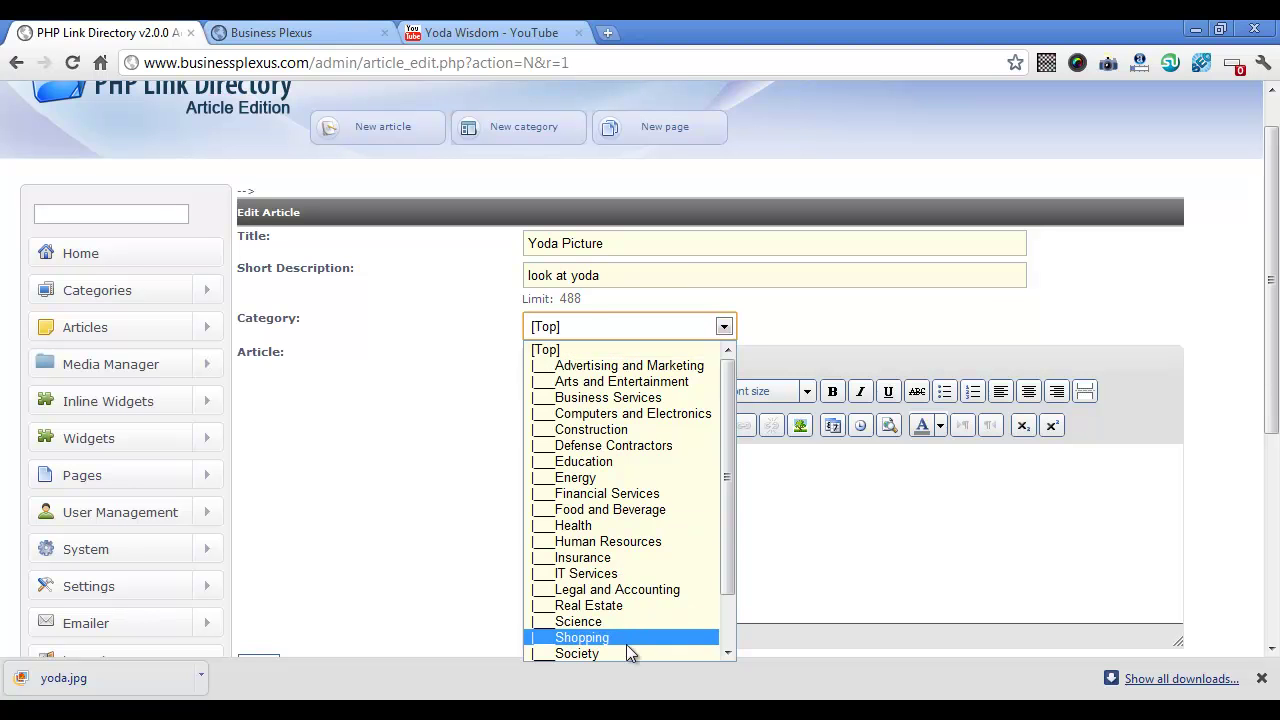
pyautogui.click(626, 651)
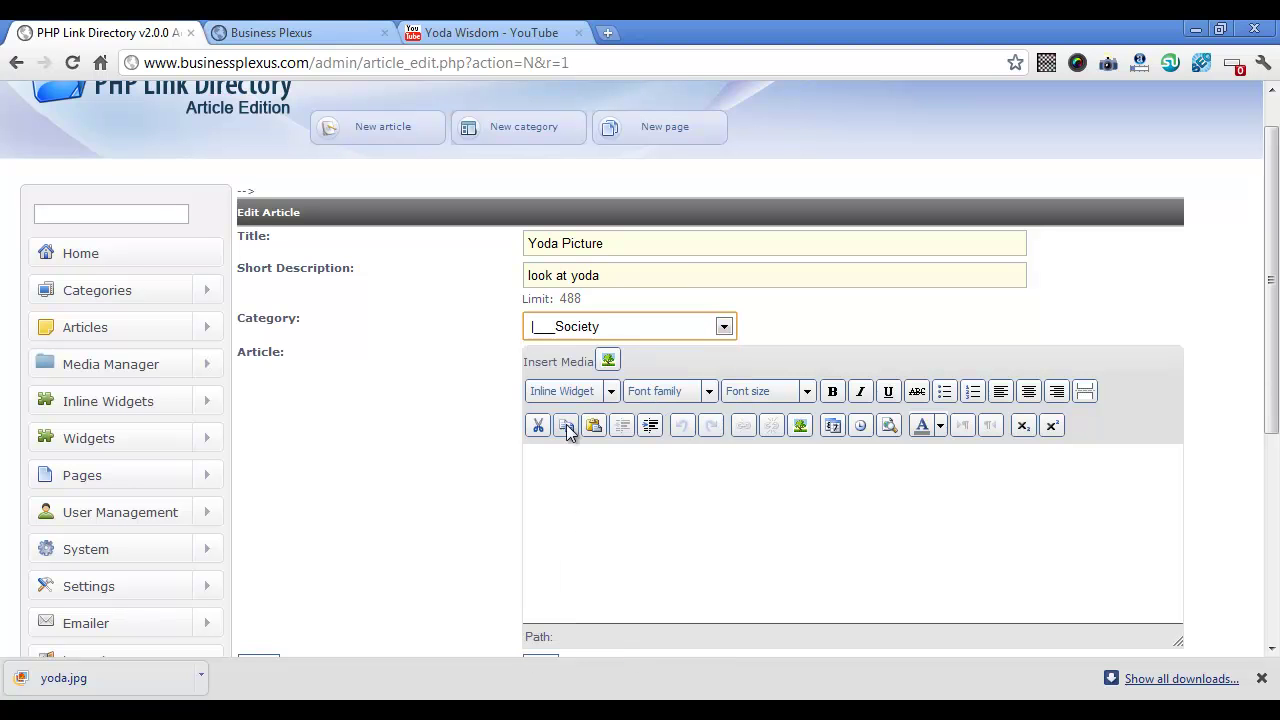
# - Insert yoda.jpg into the article body, then select and delete it
pyautogui.click(607, 361)
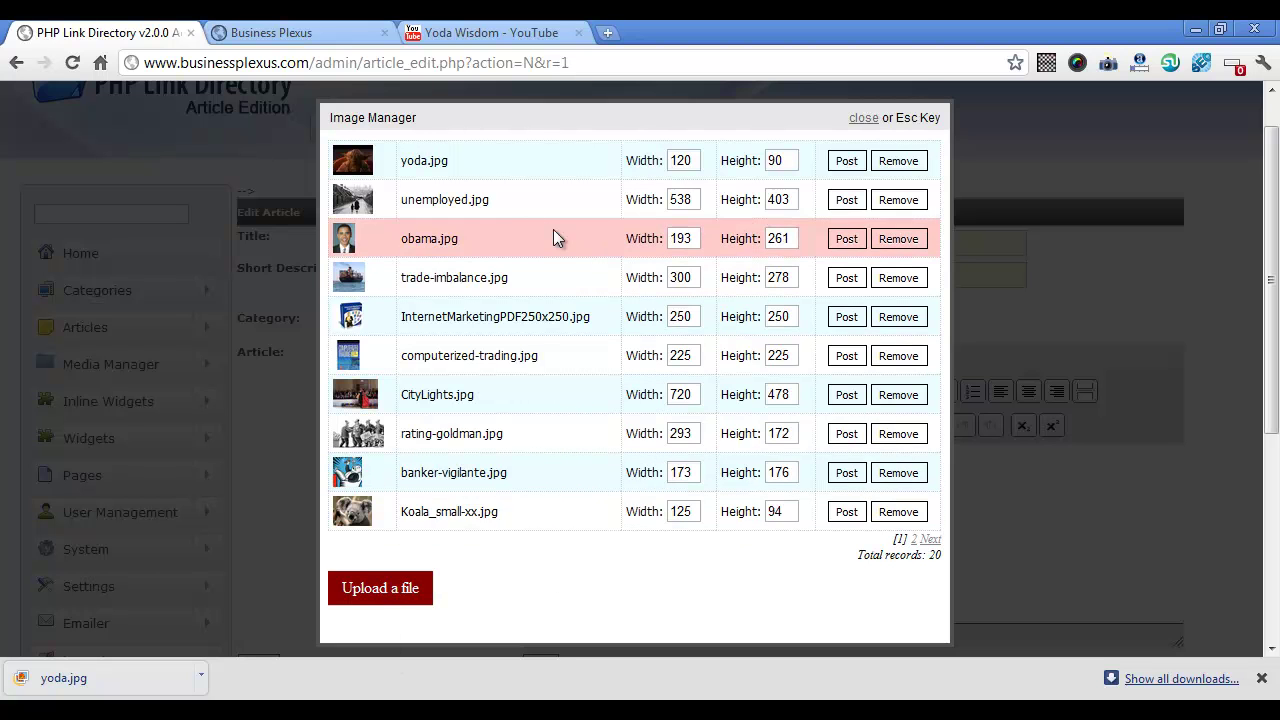
pyautogui.click(846, 164)
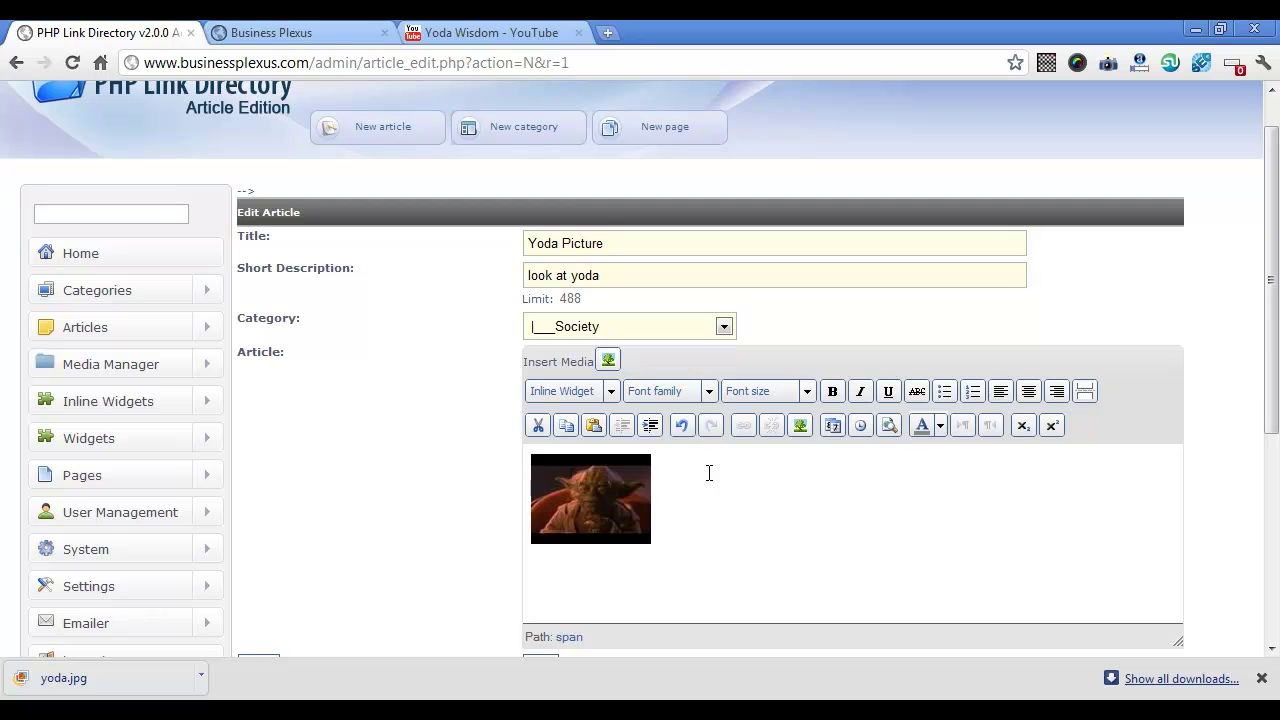
pyautogui.click(610, 510)
pyautogui.press('Delete')
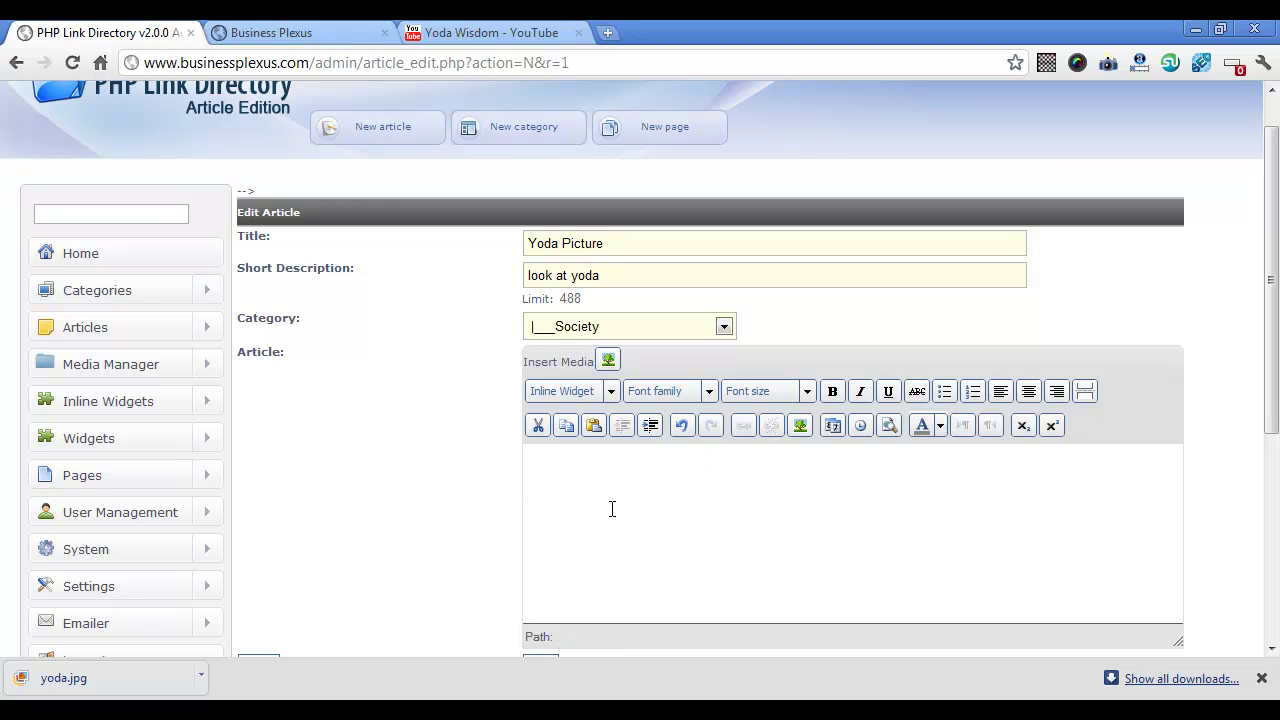
# - Type 'Look at Yoda' in the body and insert yoda.jpg from the Image Manager
pyautogui.write('Look at ')
pyautogui.write('YYod')
pyautogui.press('BackSpace')
pyautogui.press('BackSpace')
pyautogui.press('BackSpace')
pyautogui.press('BackSpace')
pyautogui.write('oda')
pyautogui.click(609, 362)
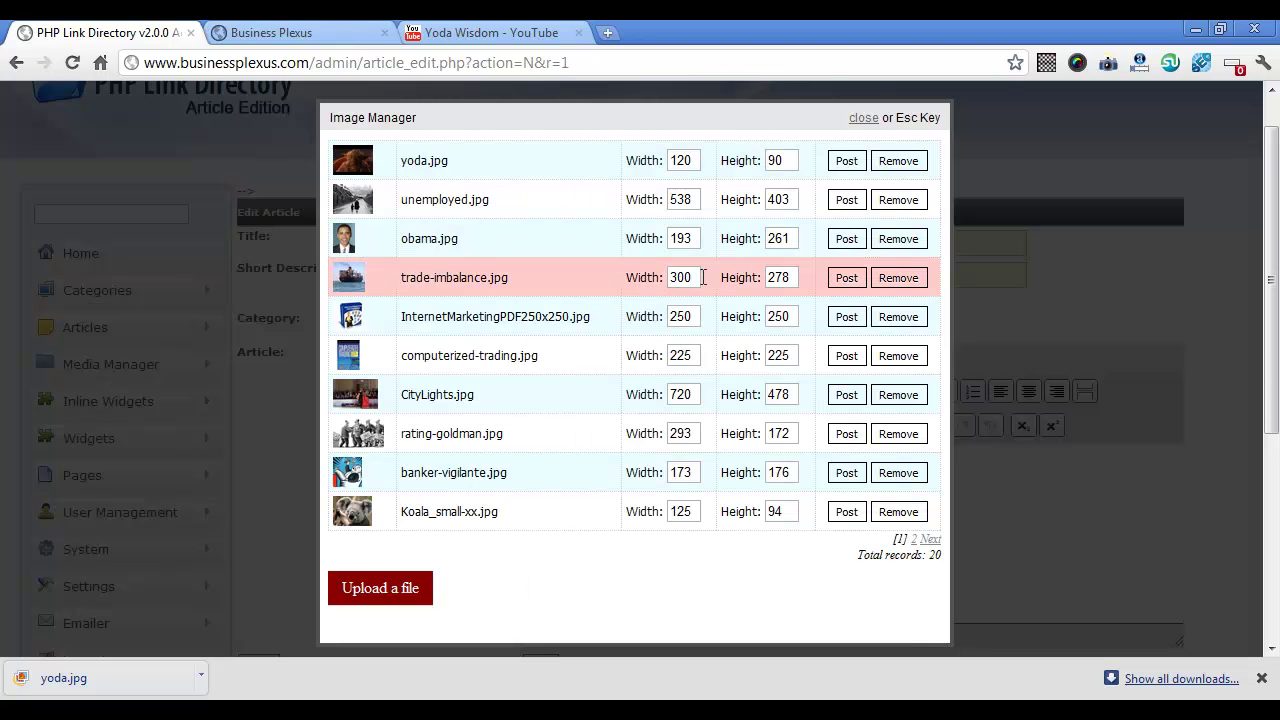
pyautogui.click(846, 161)
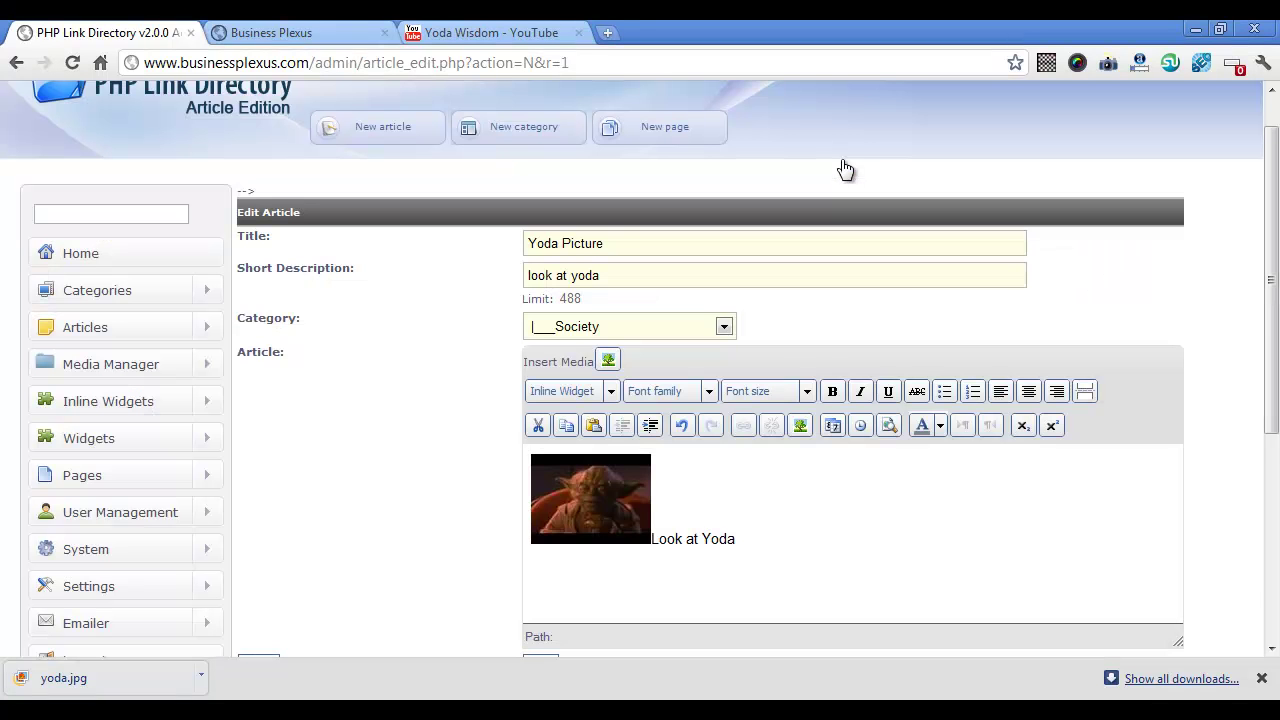
# - Give the Yoda image the description 'yoda sayings' and a title
pyautogui.rightClick(610, 505)
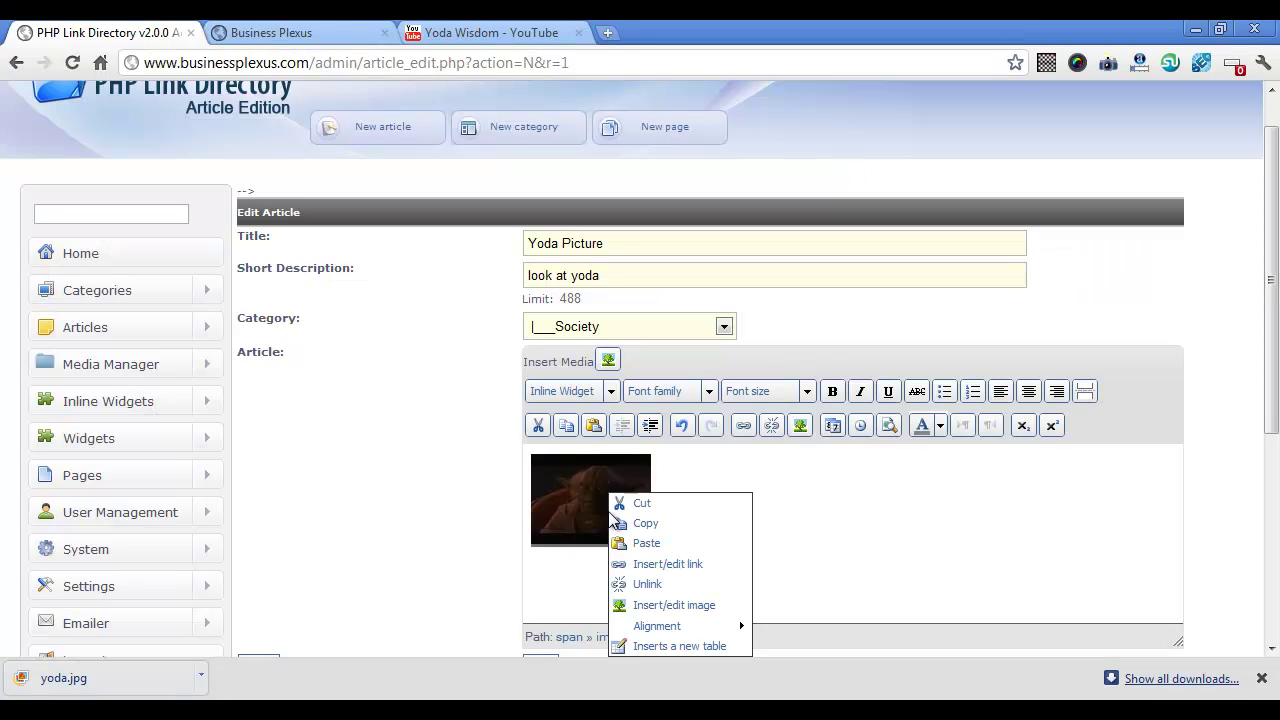
pyautogui.click(642, 606)
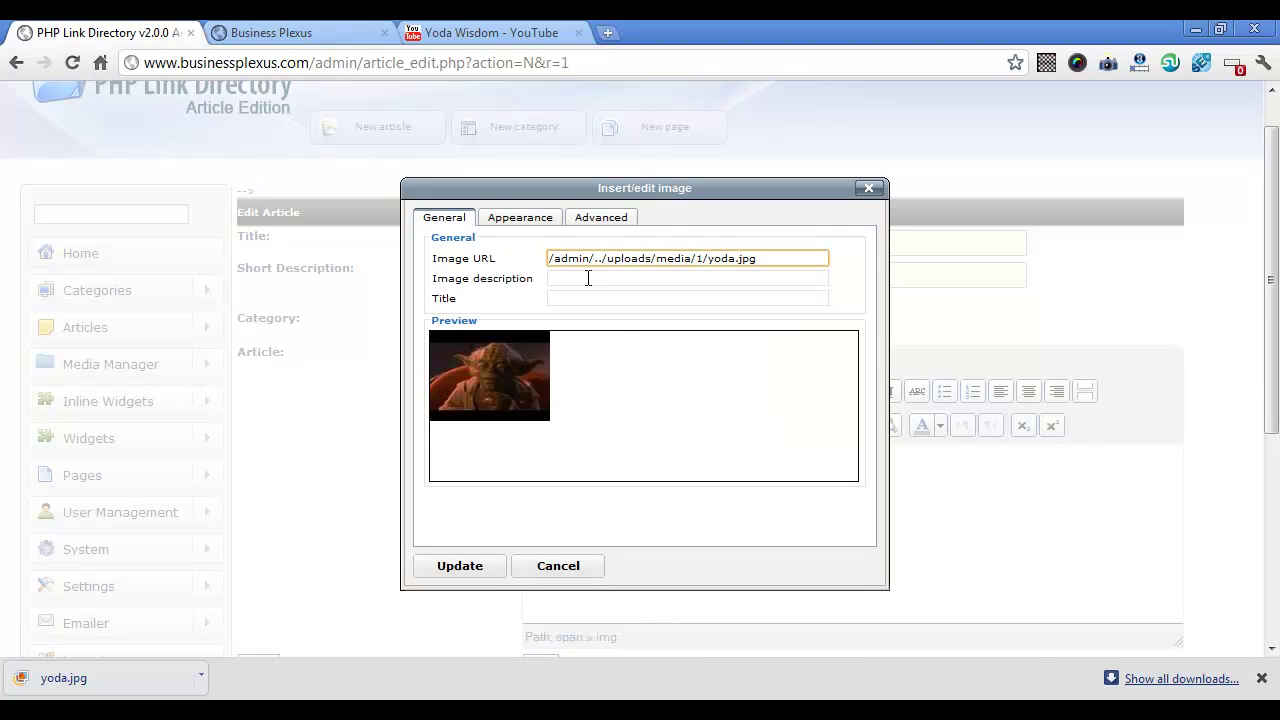
pyautogui.click(588, 278)
pyautogui.write('yoda say')
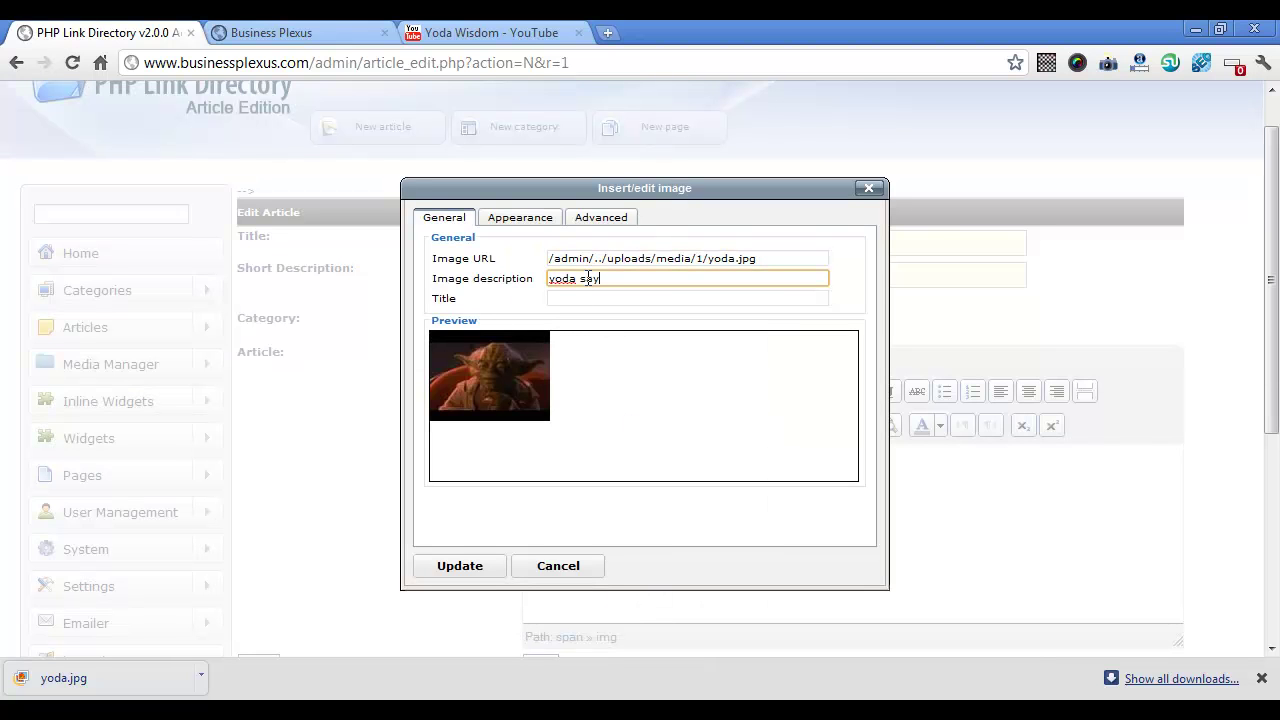
pyautogui.write('ing')
pyautogui.write('s')
pyautogui.press('Tab')
pyautogui.write('yod')
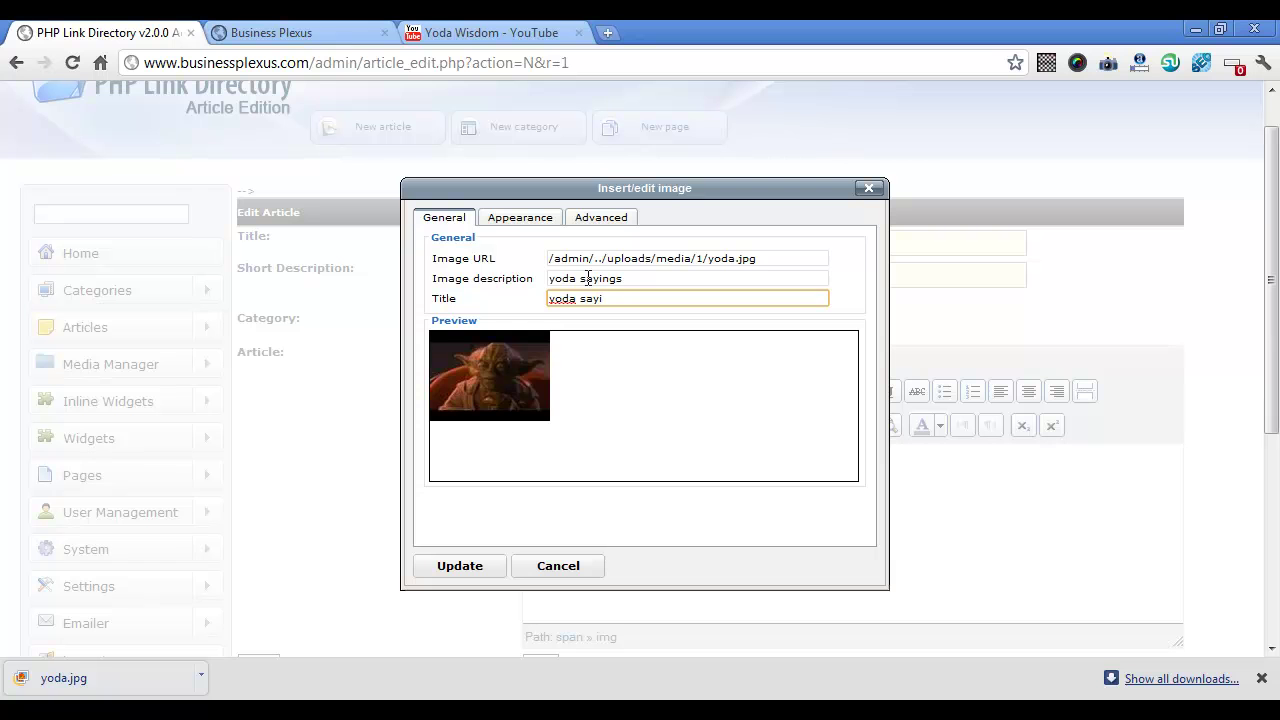
# - Set the image alignment to Left with 10 px horizontal space and apply the update
pyautogui.click(537, 217)
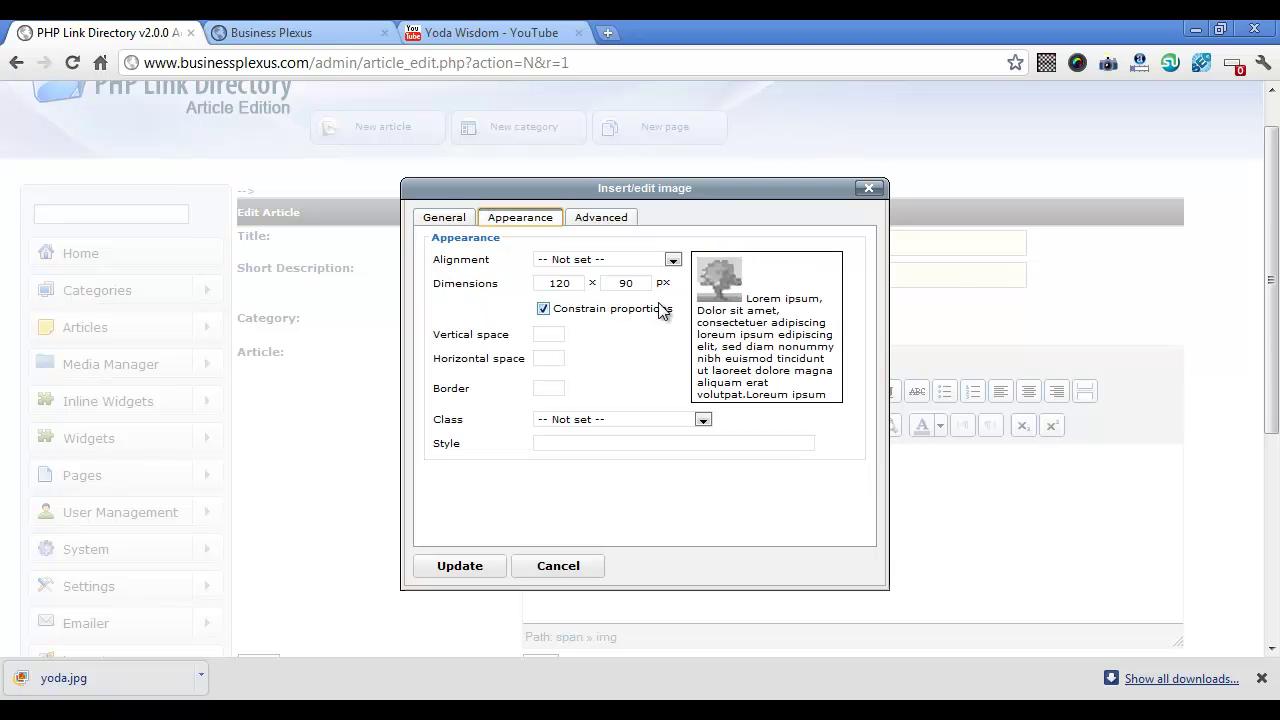
pyautogui.click(584, 262)
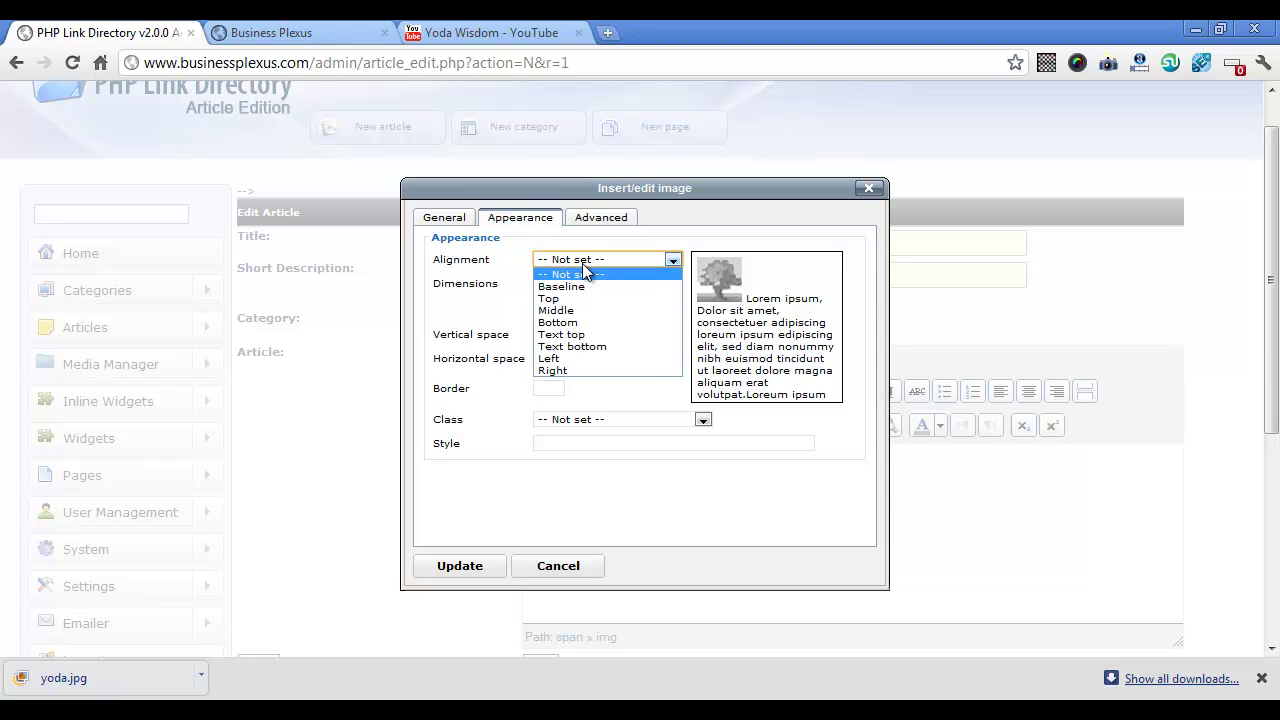
pyautogui.click(578, 360)
pyautogui.click(551, 357)
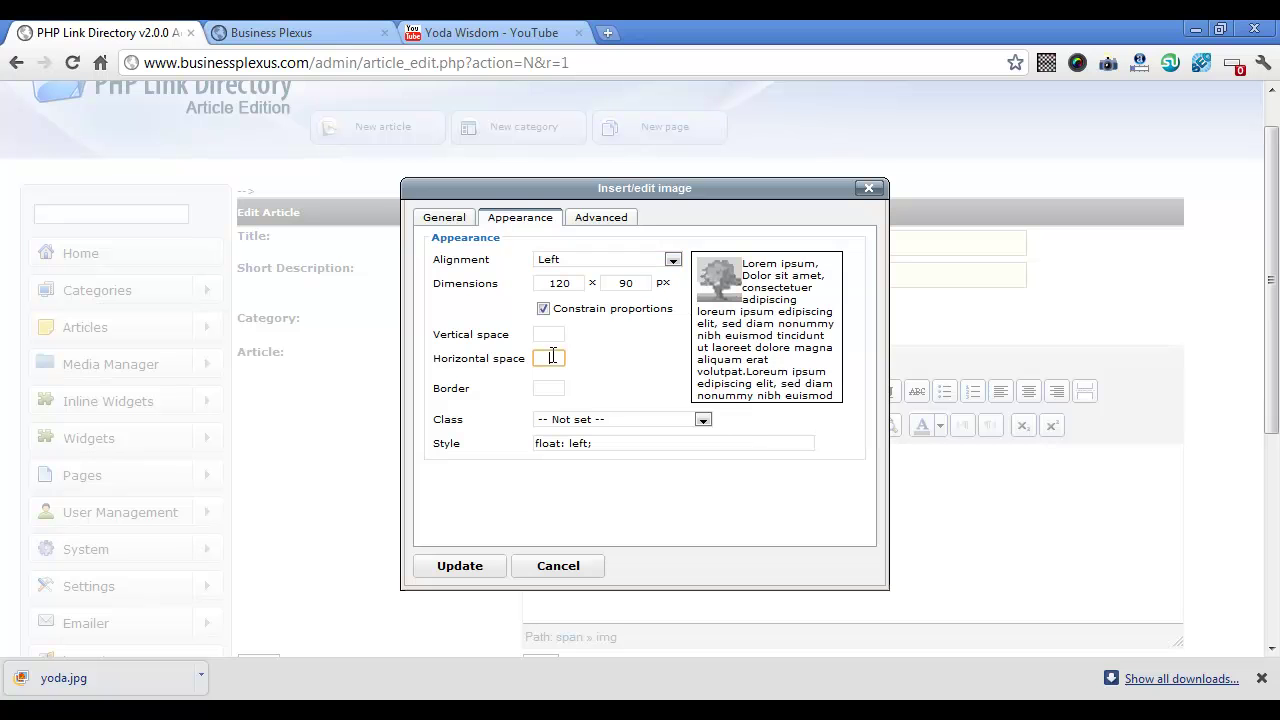
pyautogui.write('10')
pyautogui.click(458, 565)
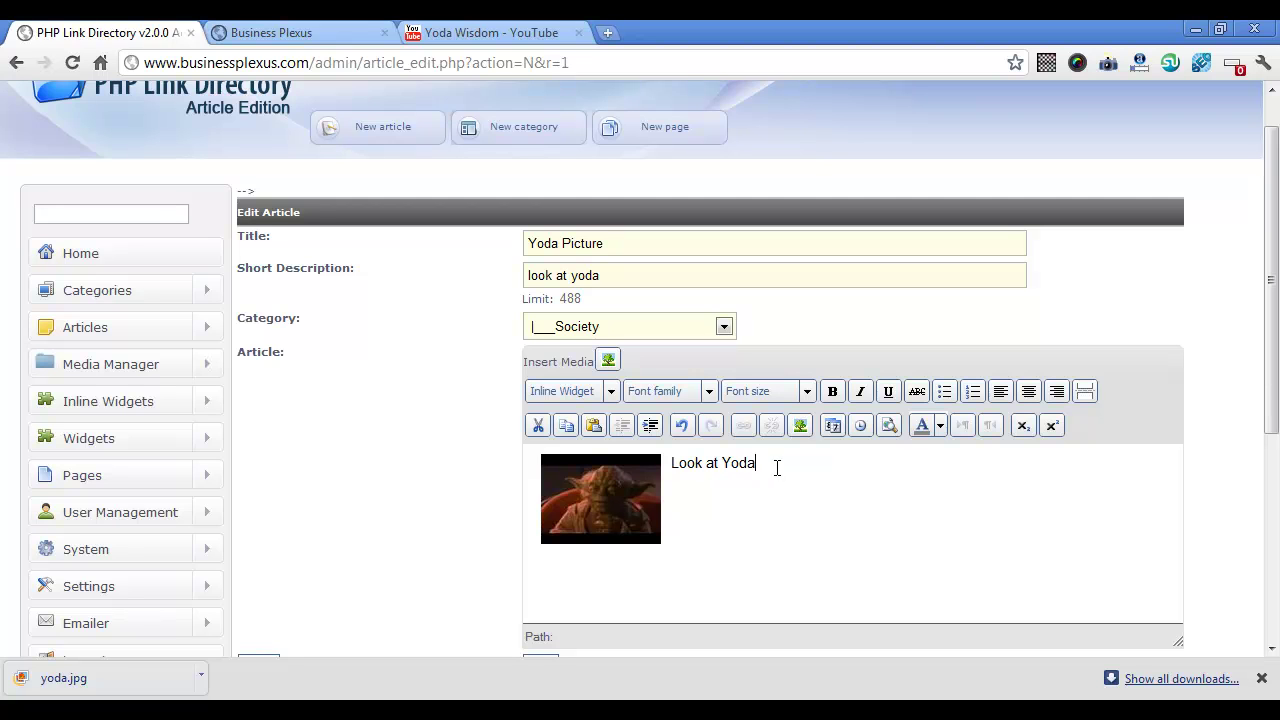
# - Copy the 'Look at Yoda' line and paste it onto new lines until nine lines wrap the image
pyautogui.moveTo(757, 463); pyautogui.dragTo(663, 456)
pyautogui.hotkey('ctrl', 'c')
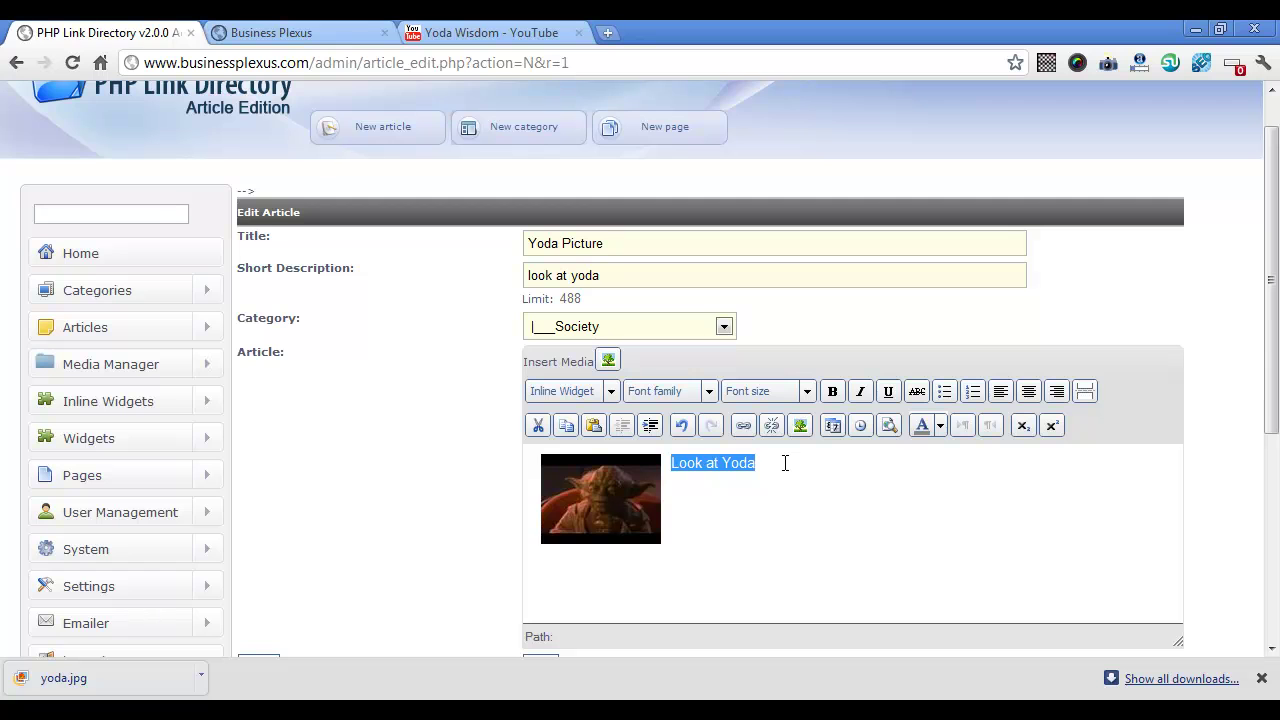
pyautogui.click(785, 463)
pyautogui.press('Return')
pyautogui.hotkey('ctrl', 'v')
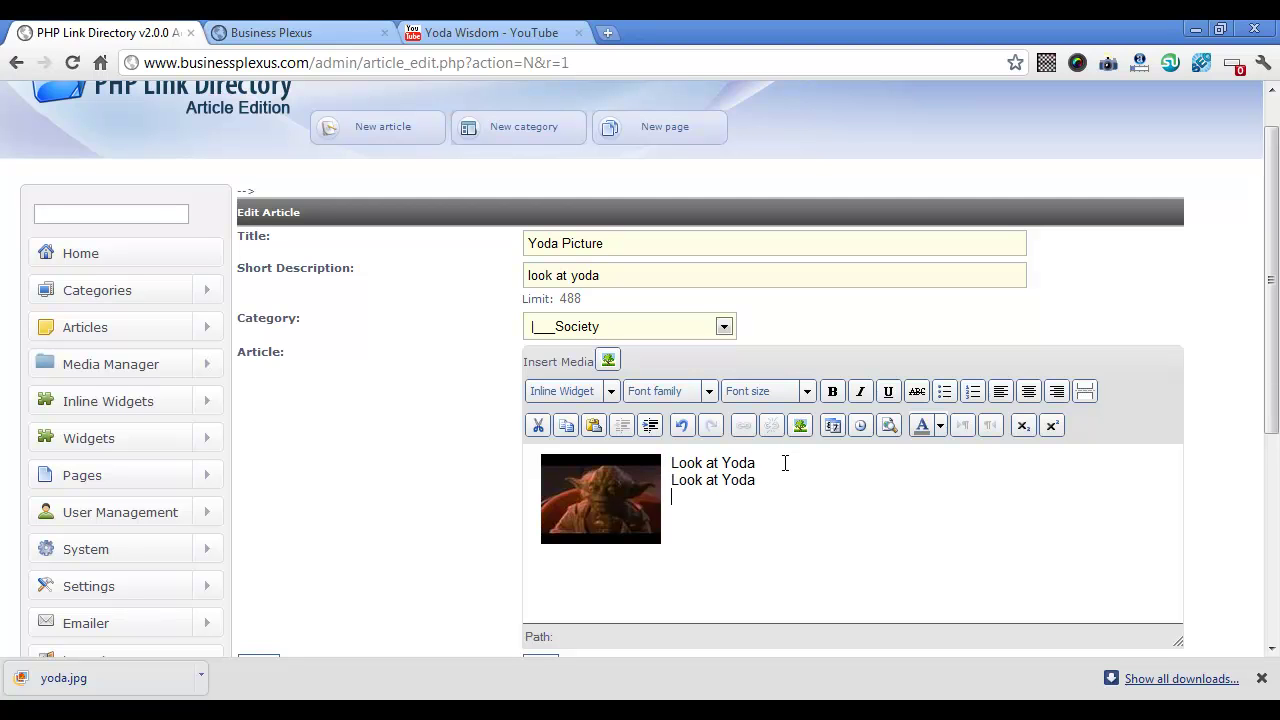
pyautogui.hotkey('ctrl', 'v')
pyautogui.press('Return')
pyautogui.hotkey('ctrl', 'v')
pyautogui.press('Return')
pyautogui.hotkey('ctrl', 'v')
pyautogui.press('Return')
pyautogui.hotkey('ctrl', 'v')
pyautogui.press('Return')
pyautogui.hotkey('ctrl', 'v')
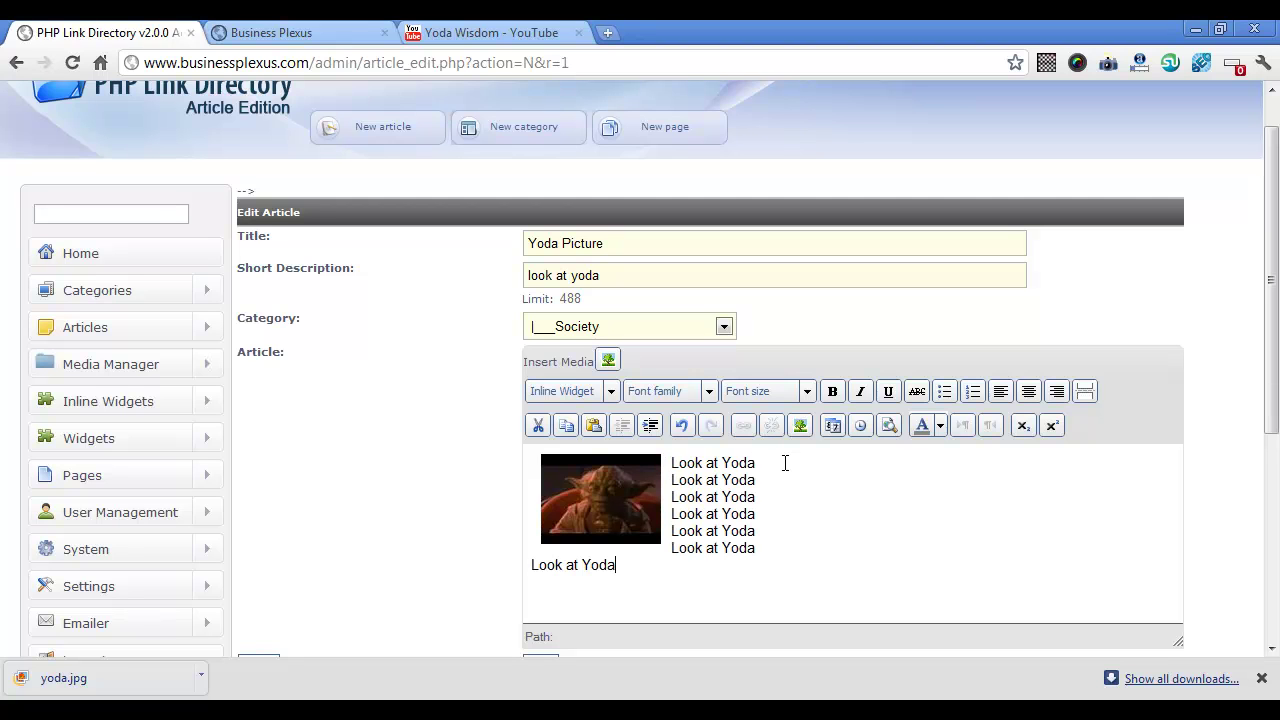
pyautogui.hotkey('ctrl', 'v')
pyautogui.press('Return')
pyautogui.hotkey('ctrl', 'v')
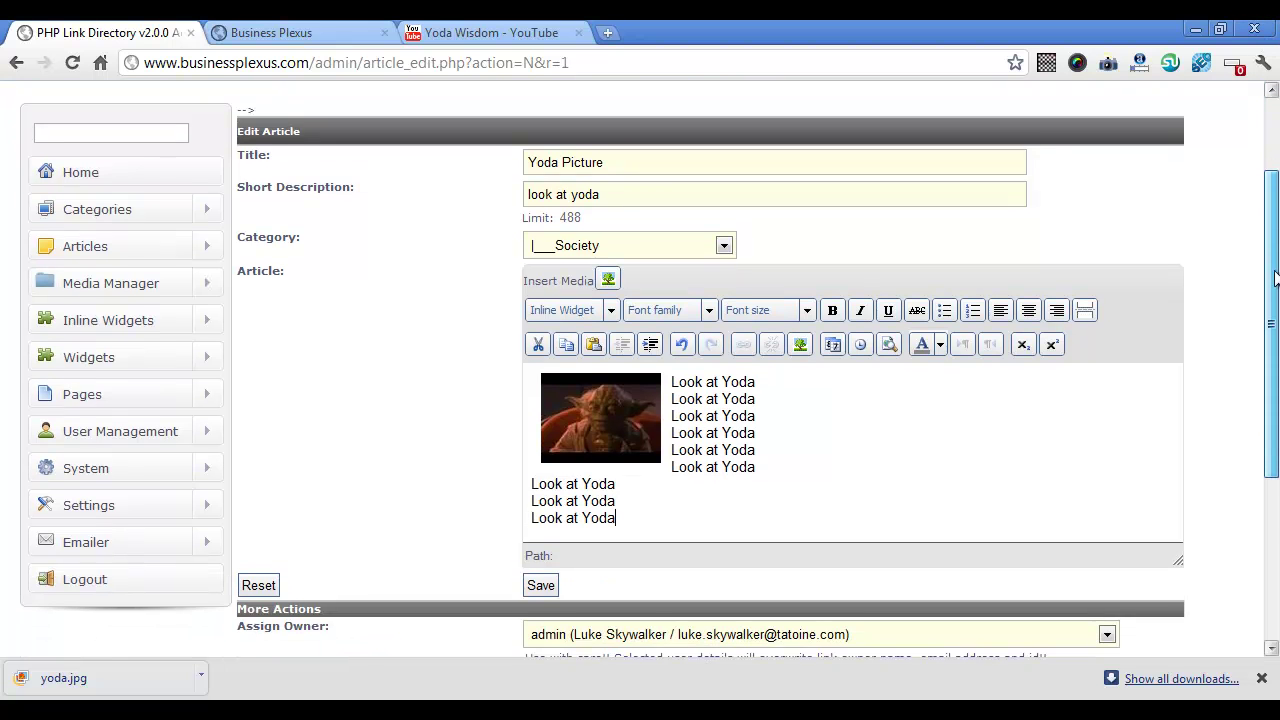
pyautogui.moveTo(1277, 236); pyautogui.dragTo(1277, 330)
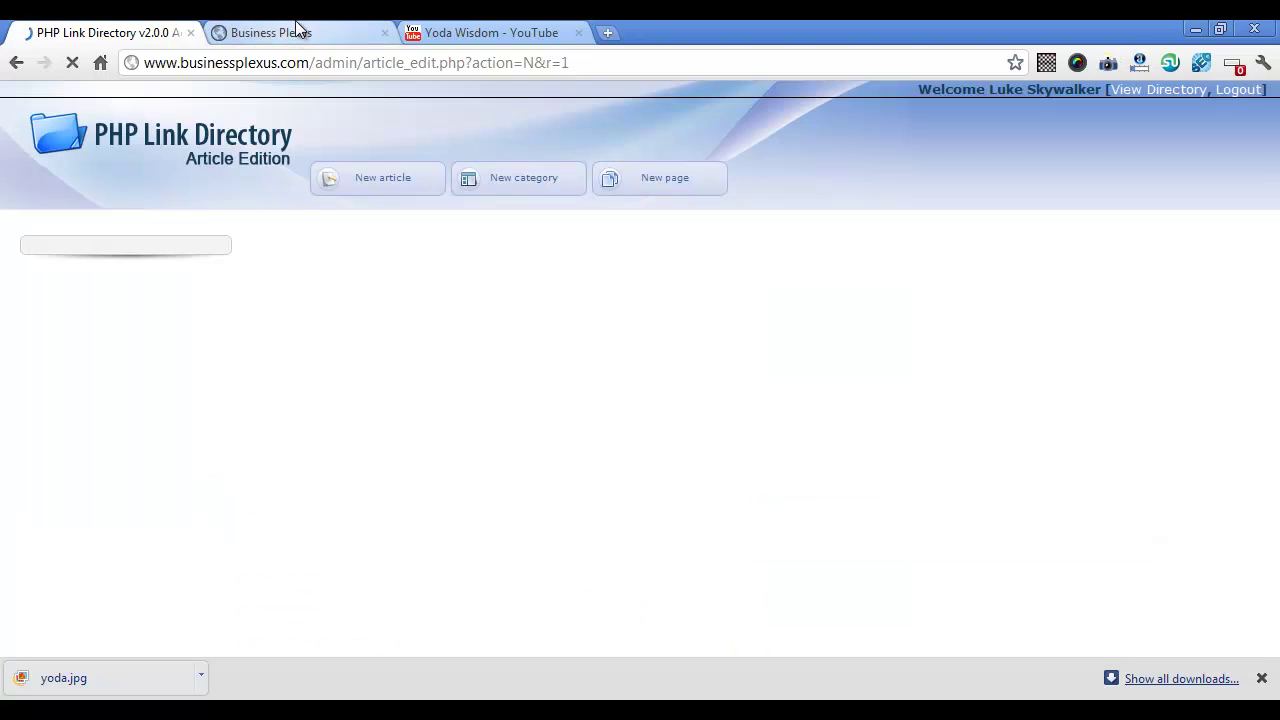
# - Reload the Business Plexus homepage and scroll to the Yoda Picture post with text wrapping its image
pyautogui.click(298, 30)
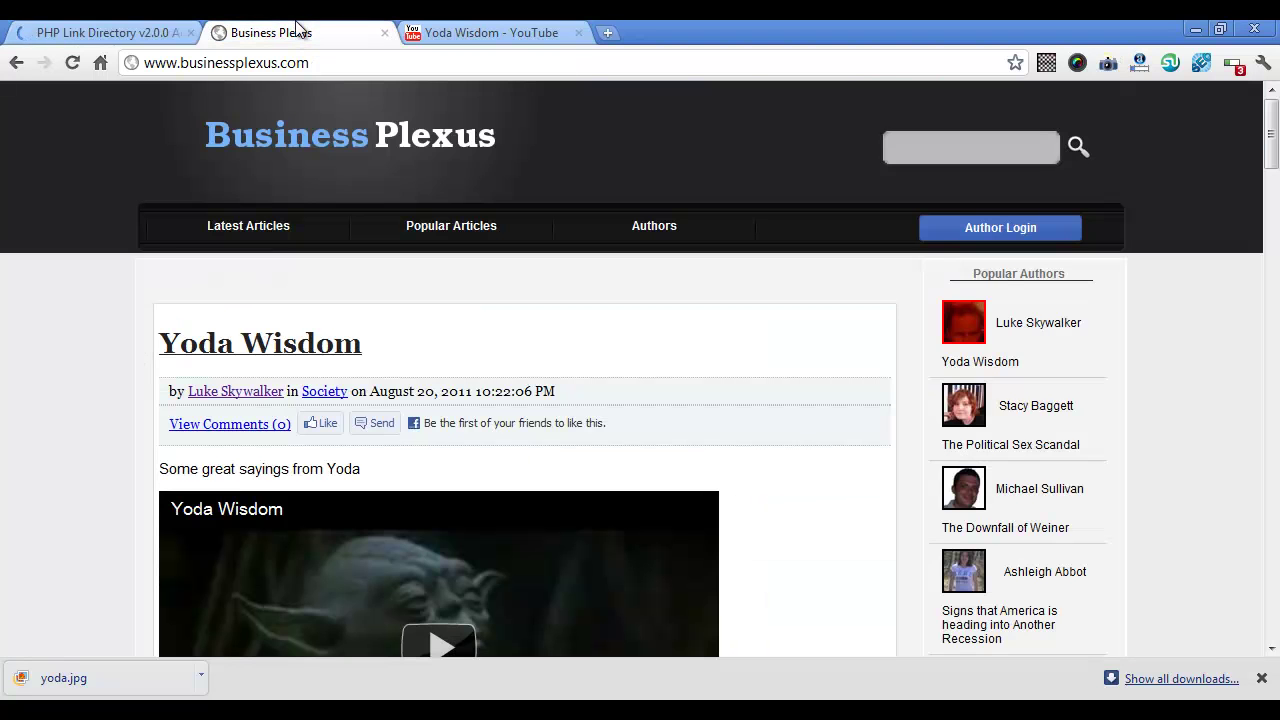
pyautogui.click(76, 63)
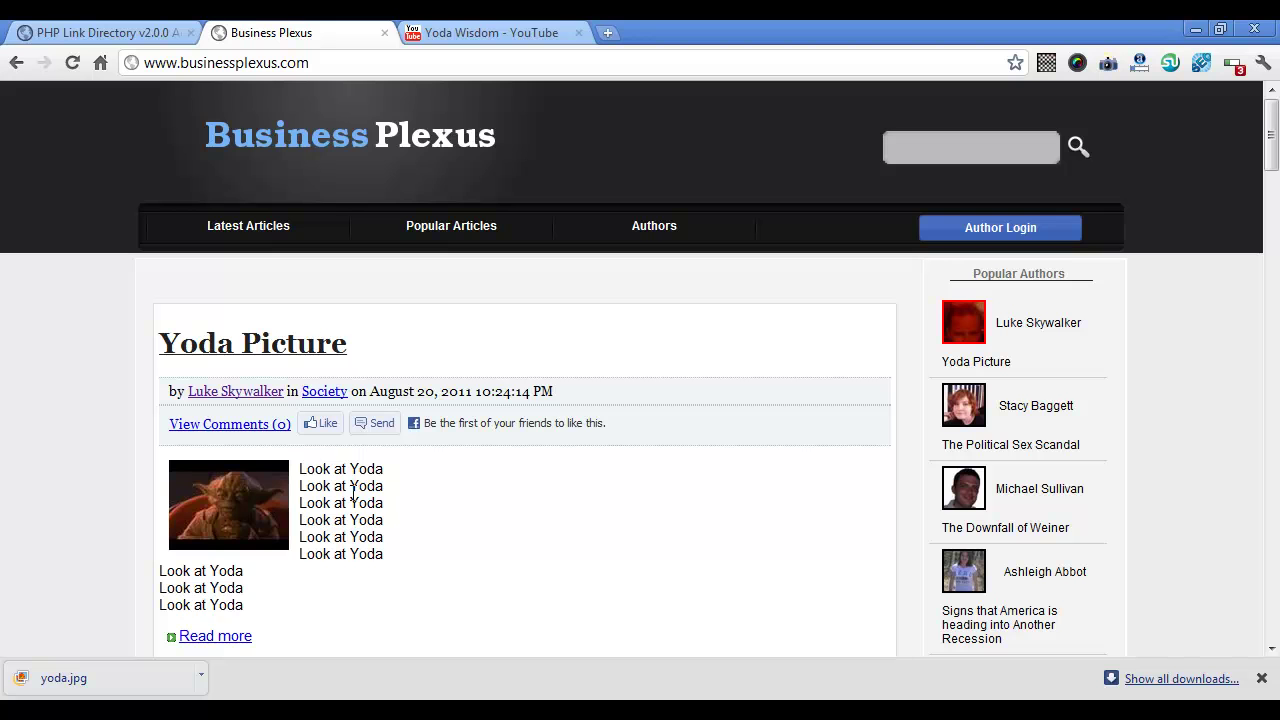
pyautogui.scroll(-2, 561, 444)
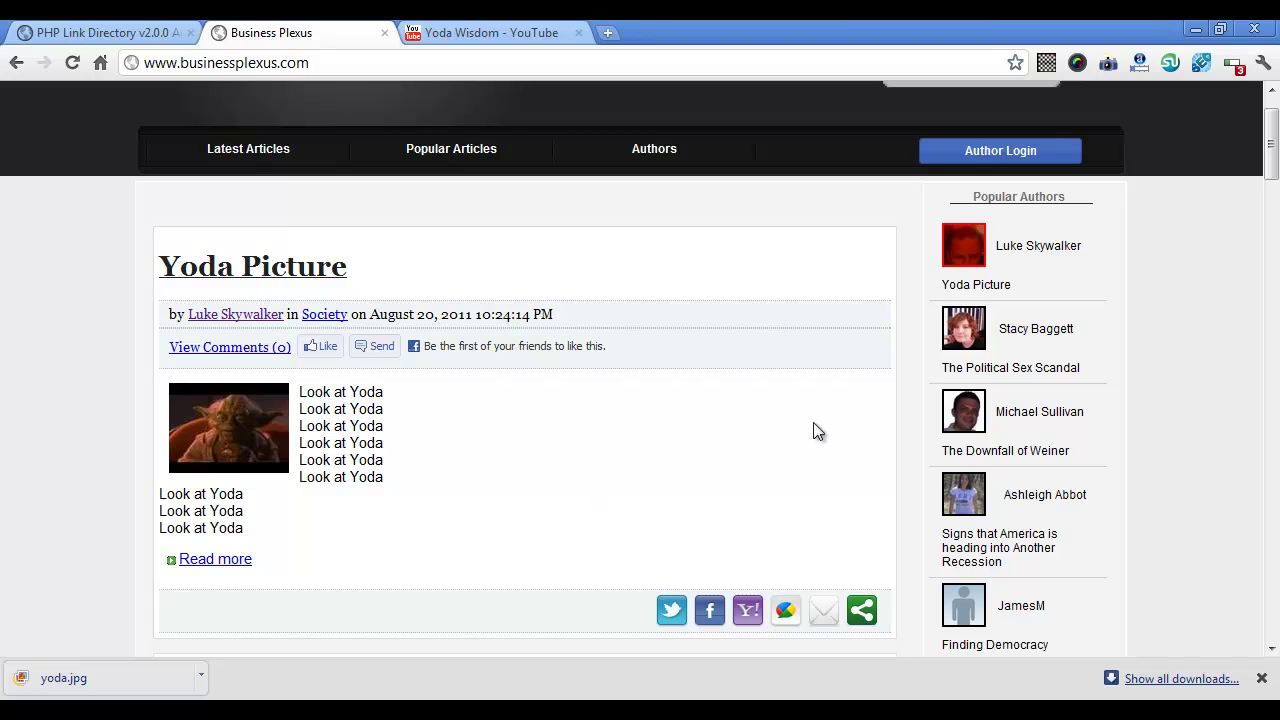
pyautogui.moveTo(1275, 165)
pyautogui.mouseDown()
pyautogui.moveTo(1274, 228)
pyautogui.moveTo(1271, 170)
pyautogui.mouseUp()
# - Return to the admin's blank Edit Article form showing the 'Article saved.' confirmation
pyautogui.click(493, 33)
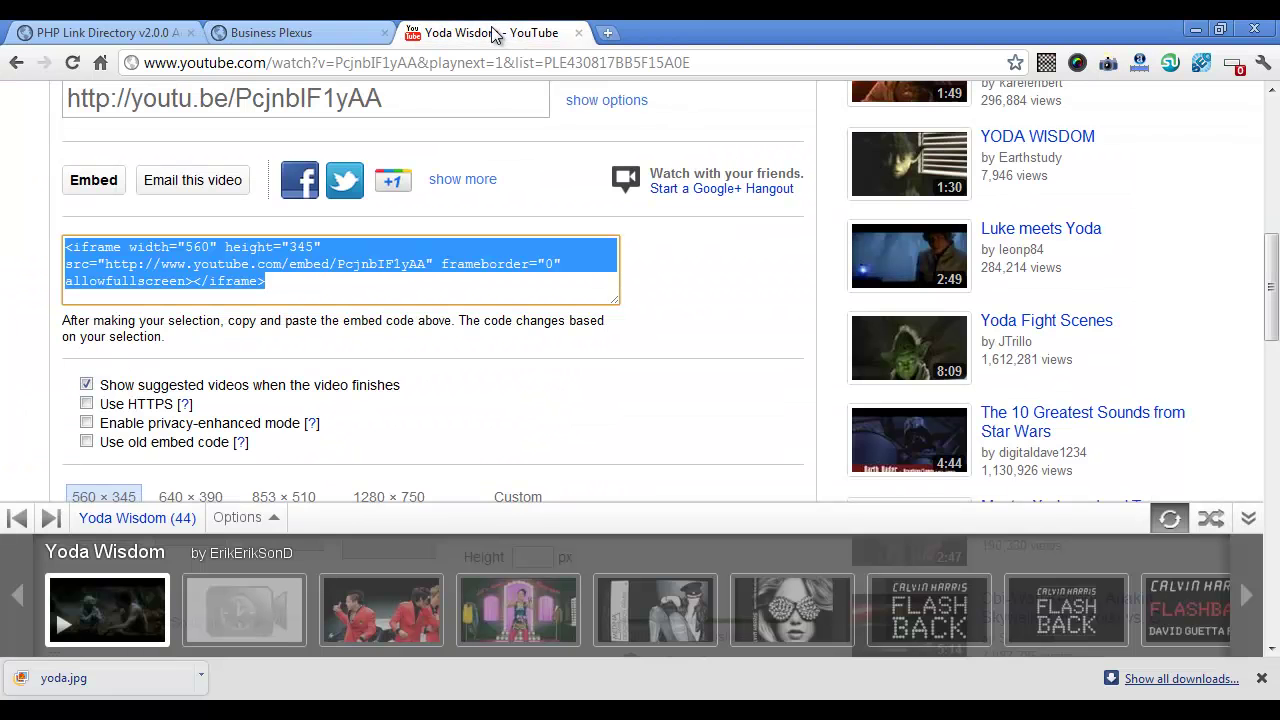
pyautogui.click(115, 33)
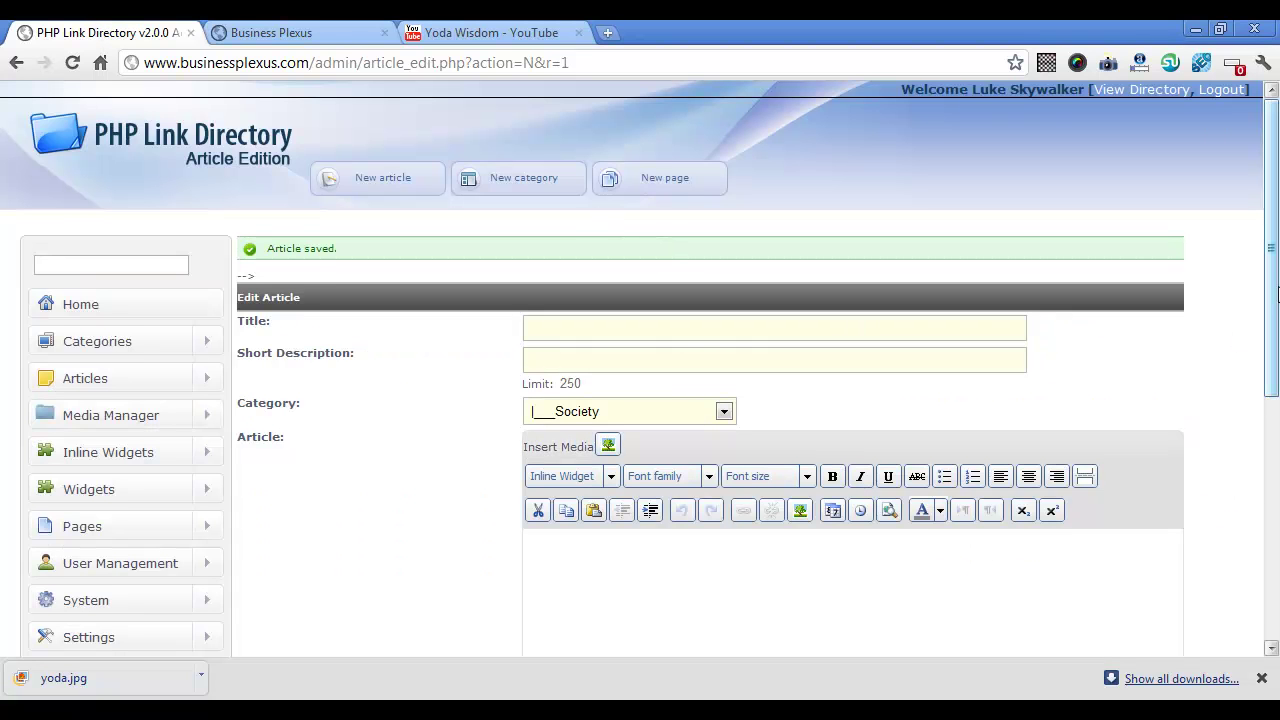
pyautogui.moveTo(1277, 292); pyautogui.dragTo(1275, 260)
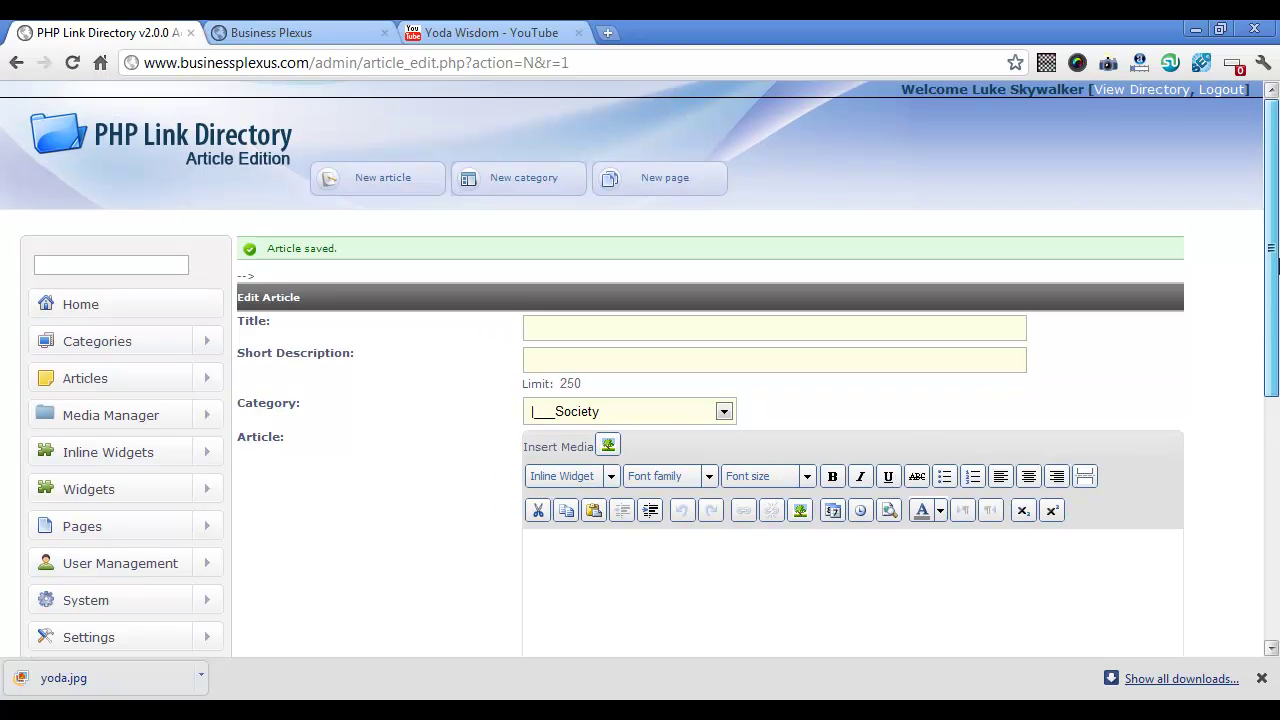
pyautogui.moveTo(1277, 250); pyautogui.dragTo(1277, 255)
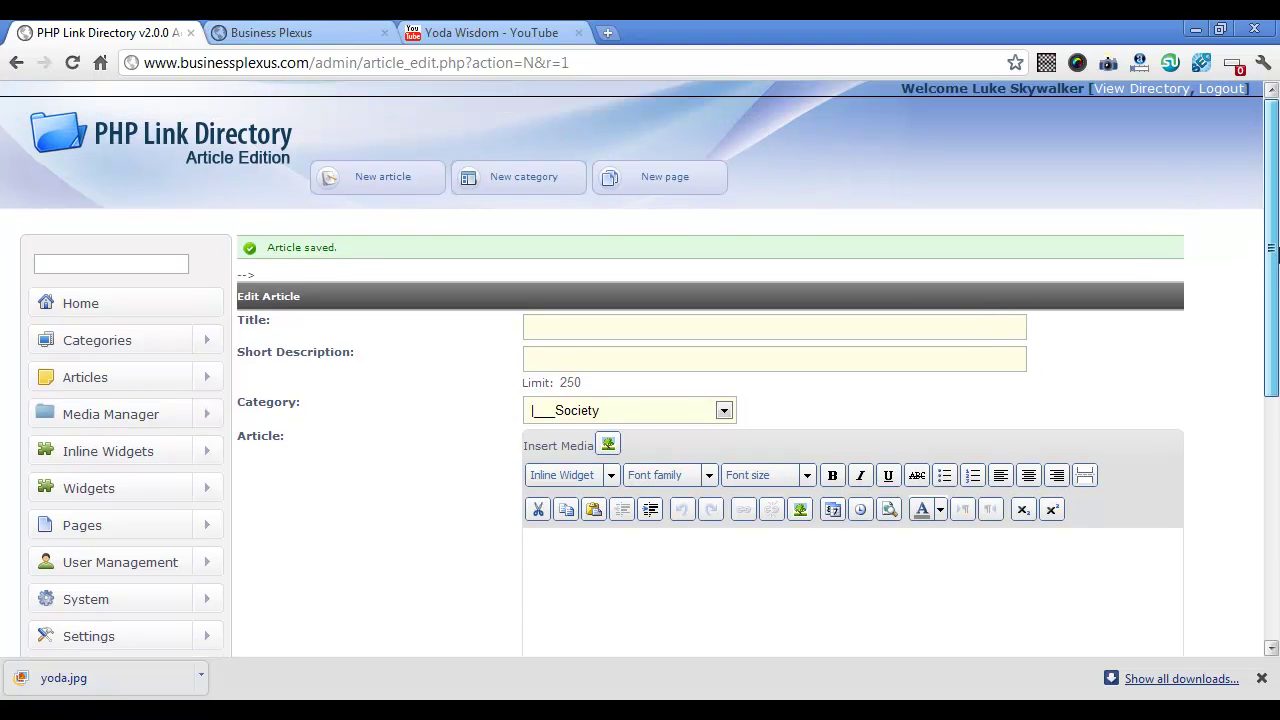